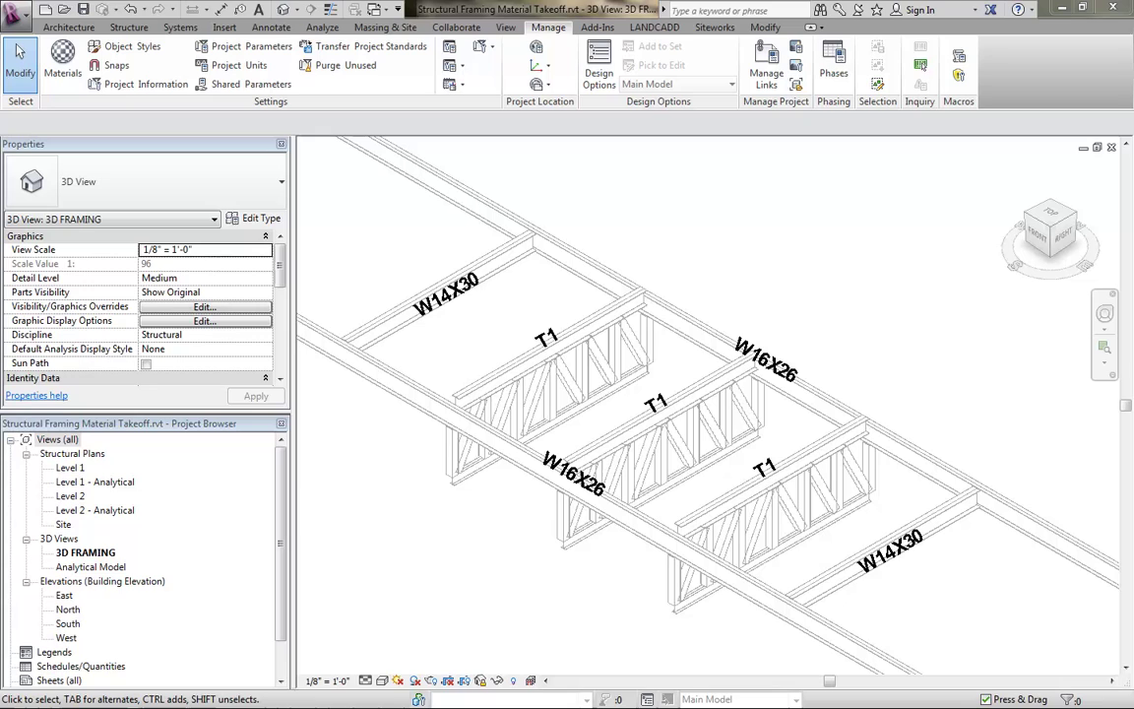
Step: Open the Shared Parameters editor and choose the Structural parameter group
left_click(246, 87)
left_click(448, 219)
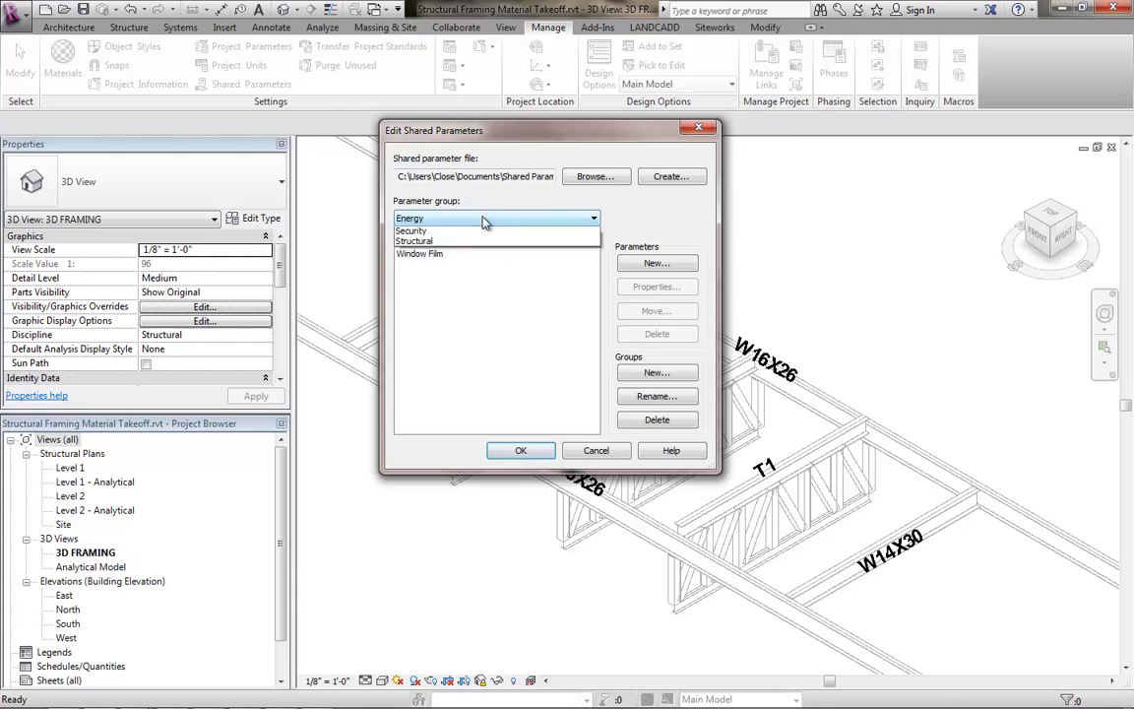
left_click(423, 219)
left_click(419, 218)
left_click(463, 263)
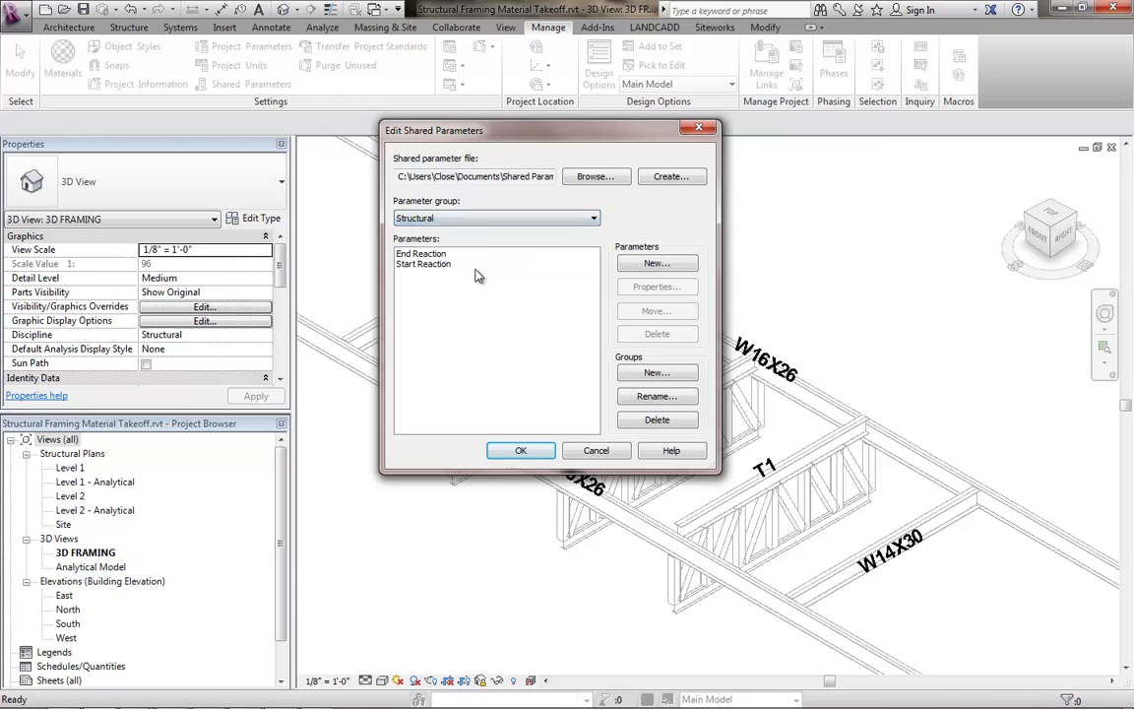
Step: Add a Tonnage parameter of Structural discipline and Weight type, then save the shared parameters
left_click(655, 264)
type("Cont")
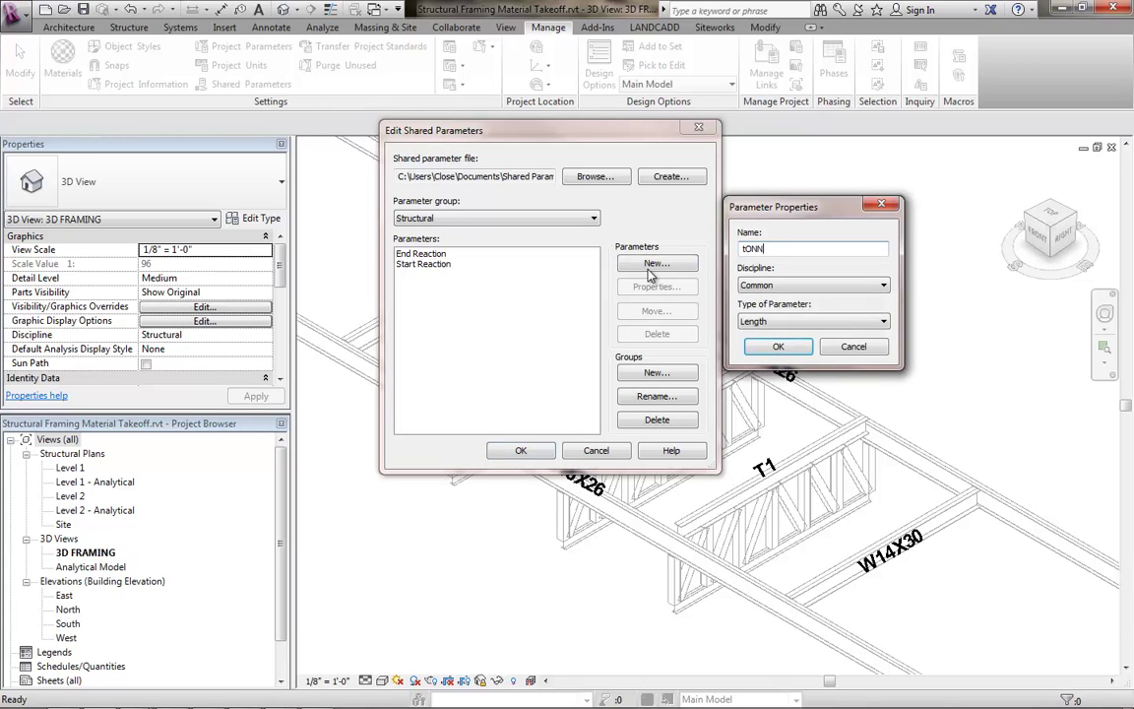
key("BackSpace")
key("BackSpace")
key("BackSpace")
key("BackSpace")
type("Tonnage")
left_click(813, 284)
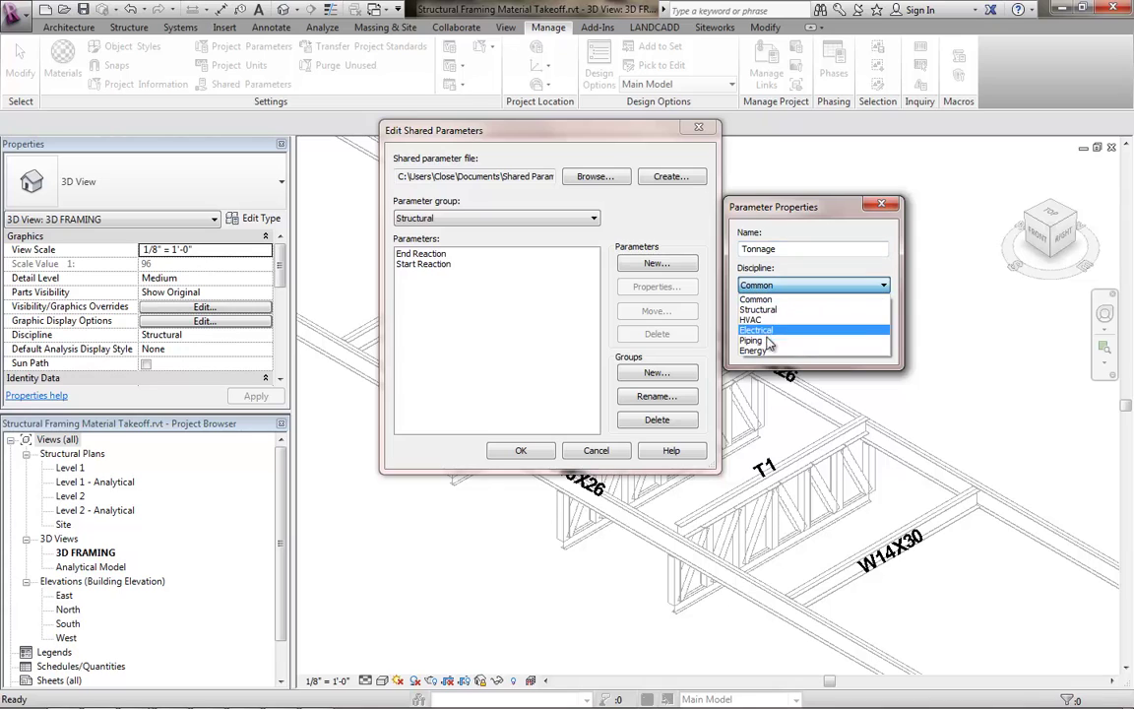
left_click(760, 310)
left_click(794, 322)
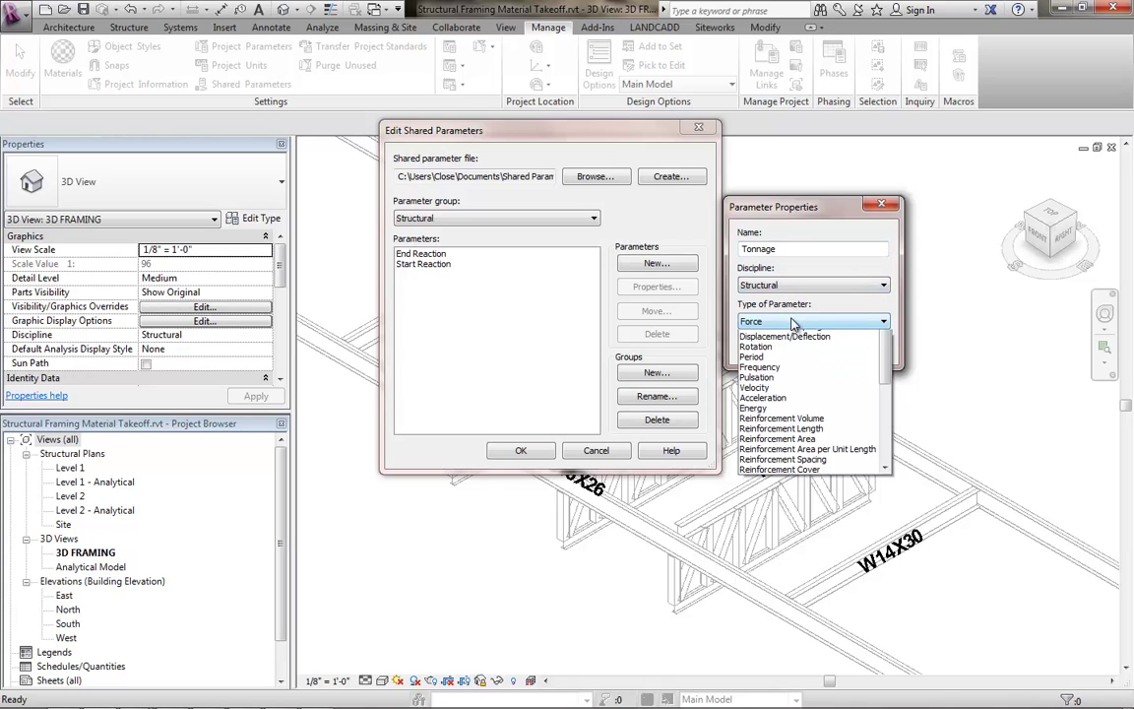
left_click(754, 406)
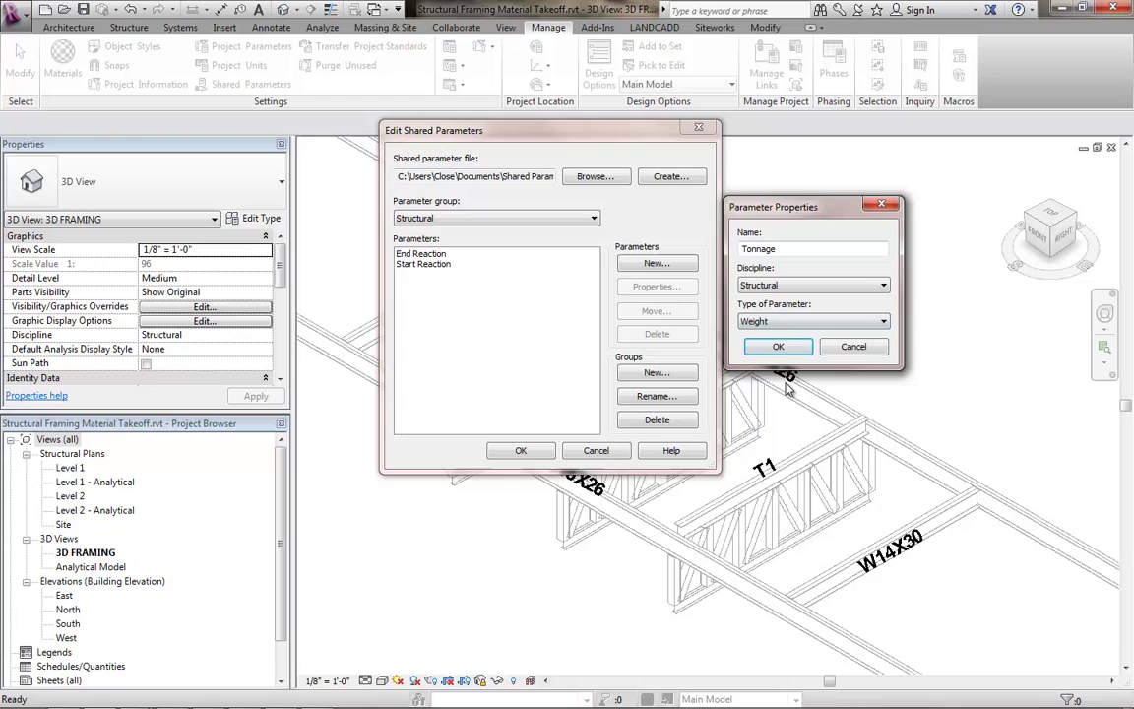
left_click(777, 347)
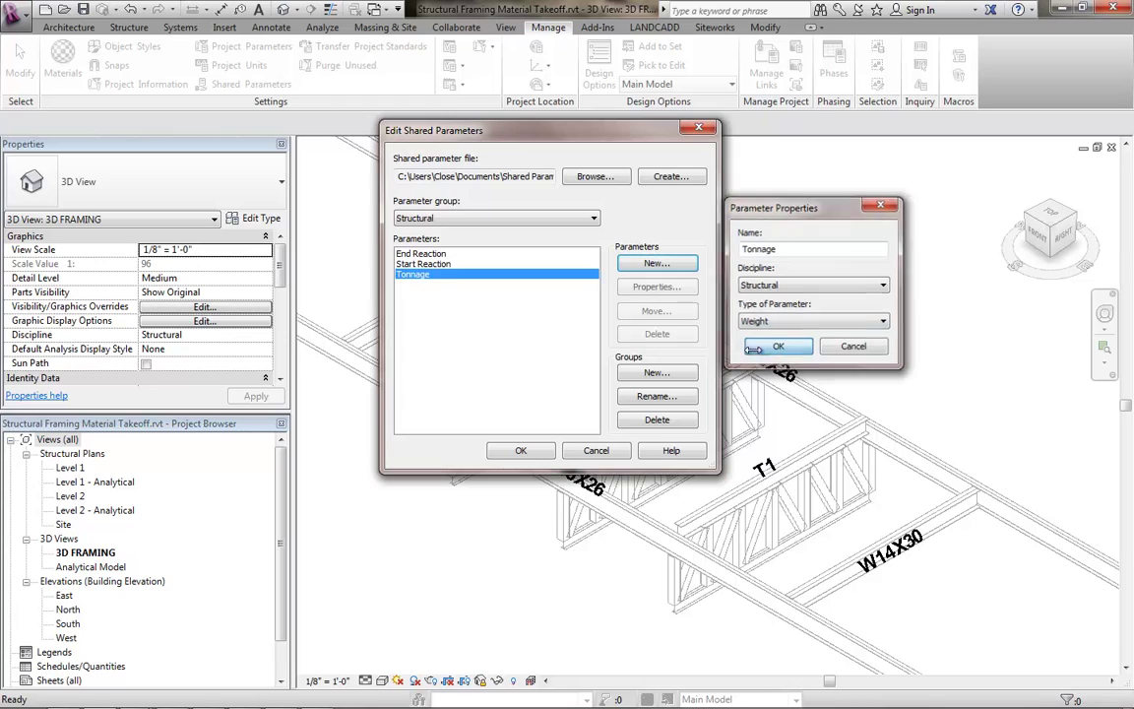
left_click(520, 453)
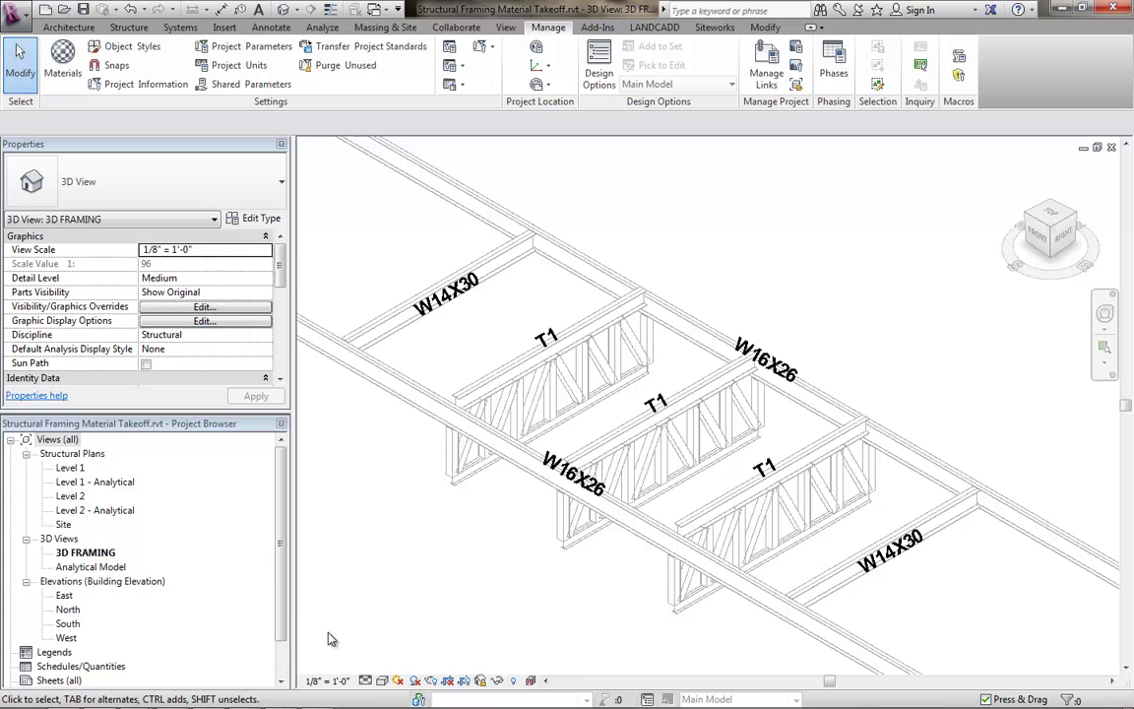
Step: Expand Families > Structural Framing and open HSS-Hollow Structural Section for editing
scroll(54, 671, "down", 1)
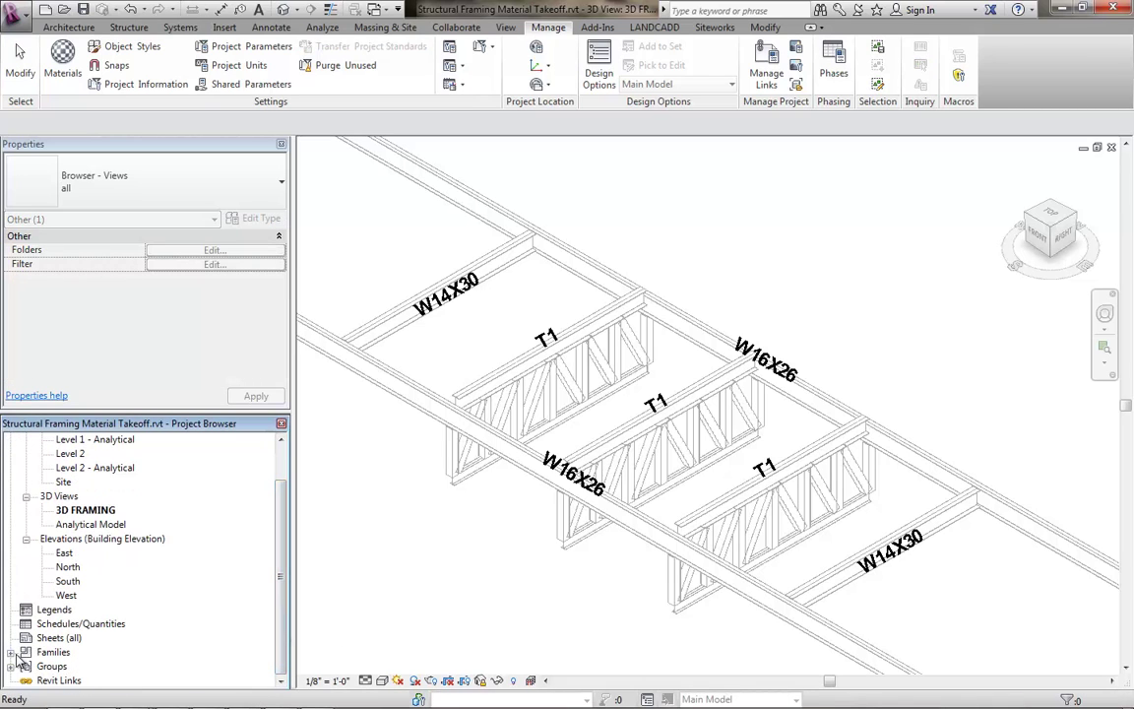
double_click(54, 653)
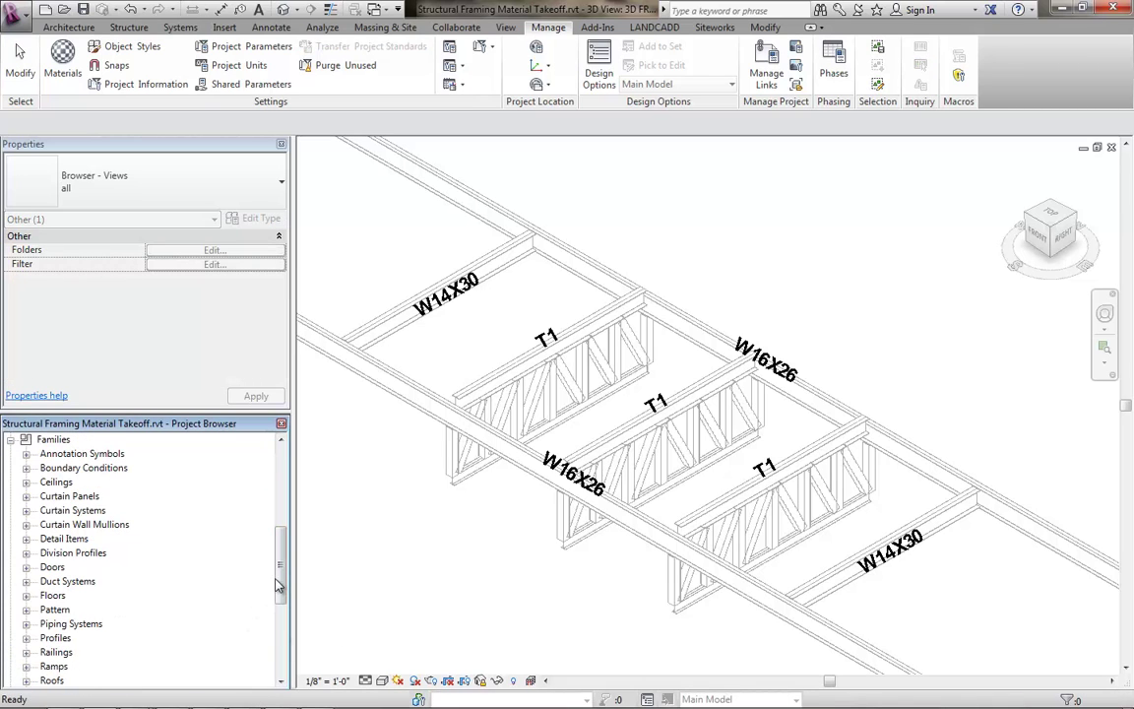
left_click_drag(281, 579, 282, 650)
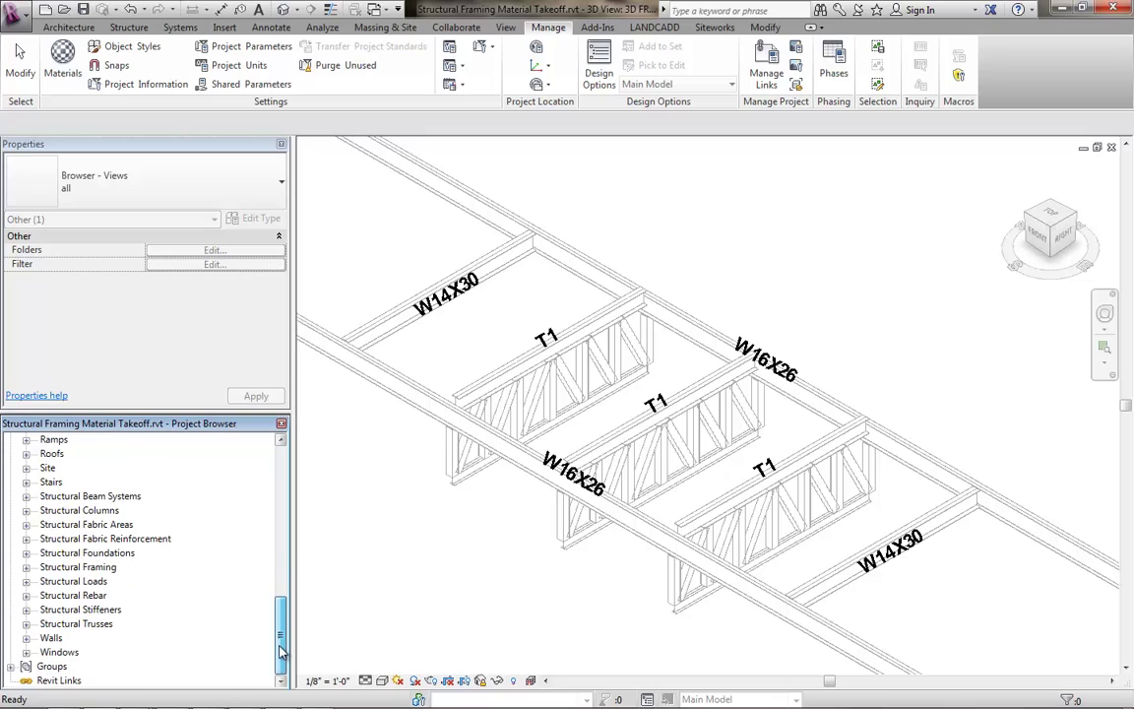
left_click(26, 625)
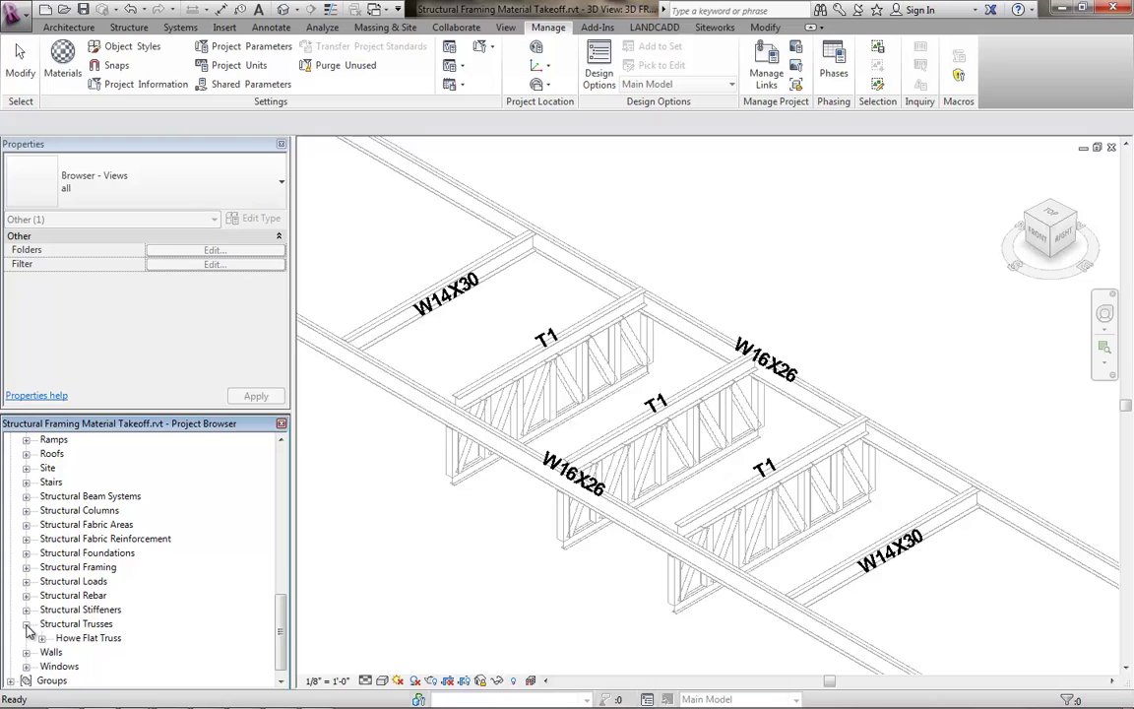
left_click(27, 624)
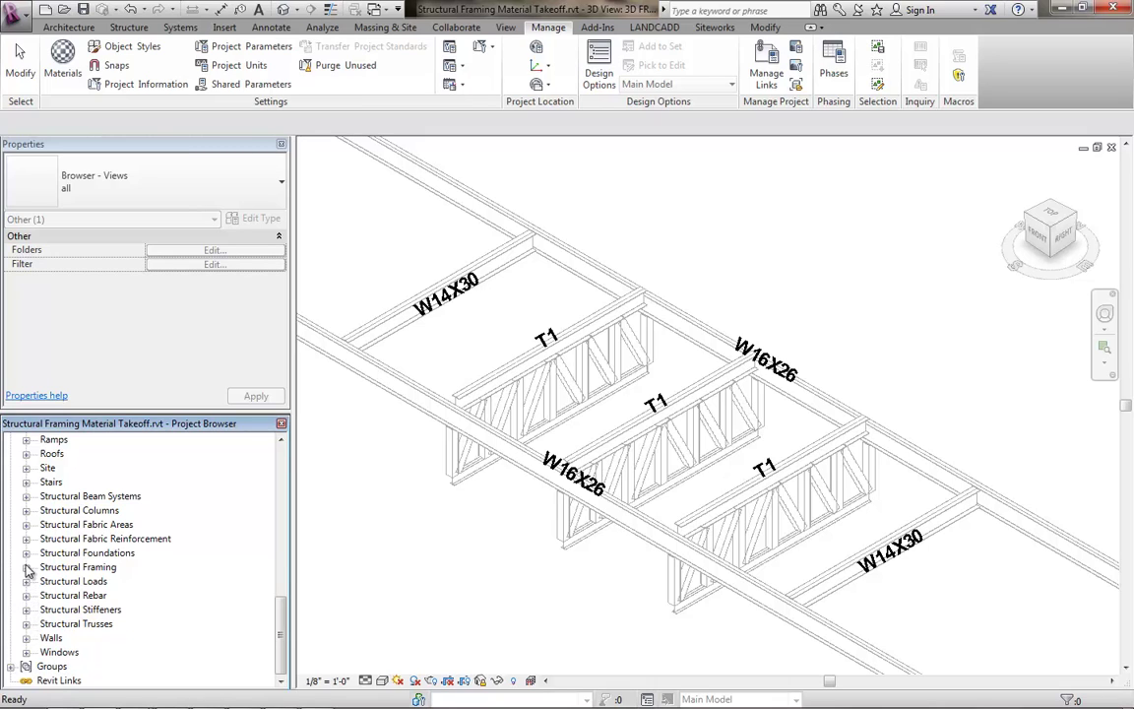
left_click(25, 567)
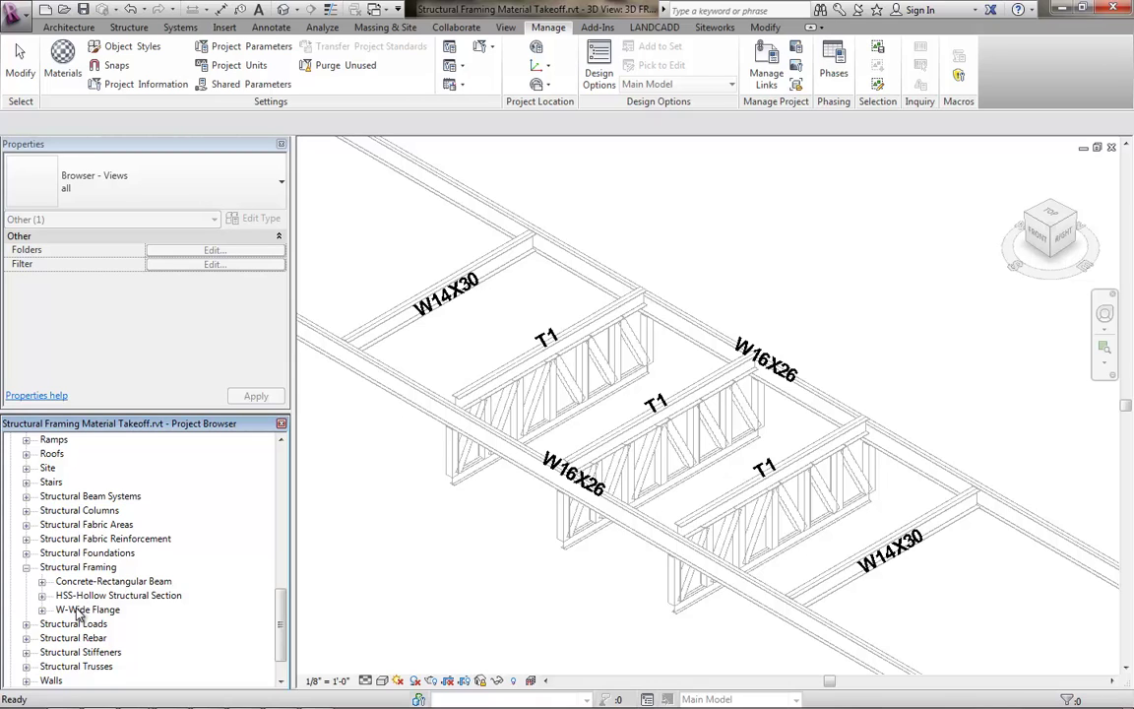
right_click(81, 596)
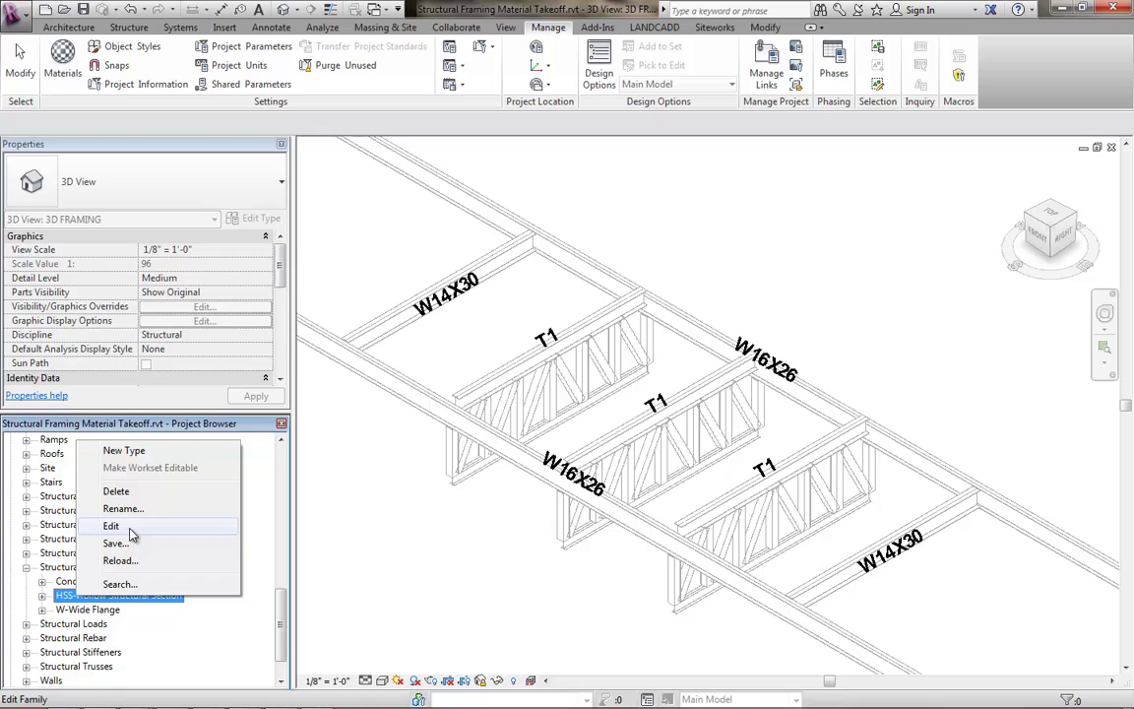
left_click(126, 526)
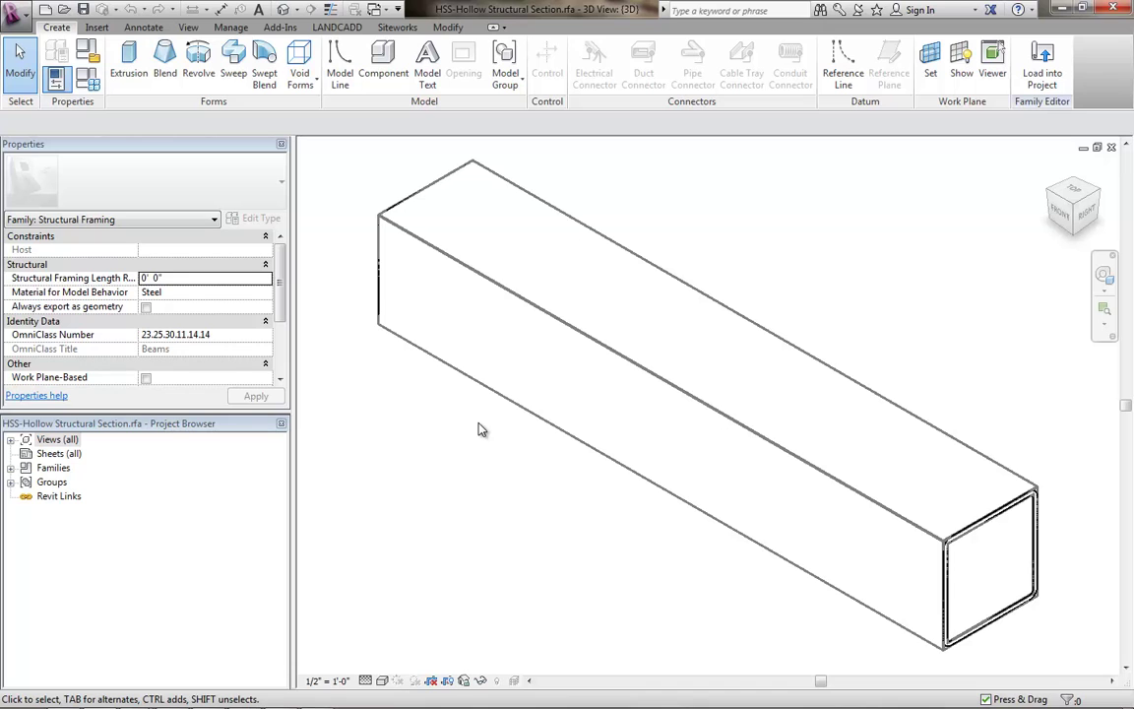
Step: In Family Types, add the Structural > Tonnage shared parameter as an instance parameter
left_click(89, 85)
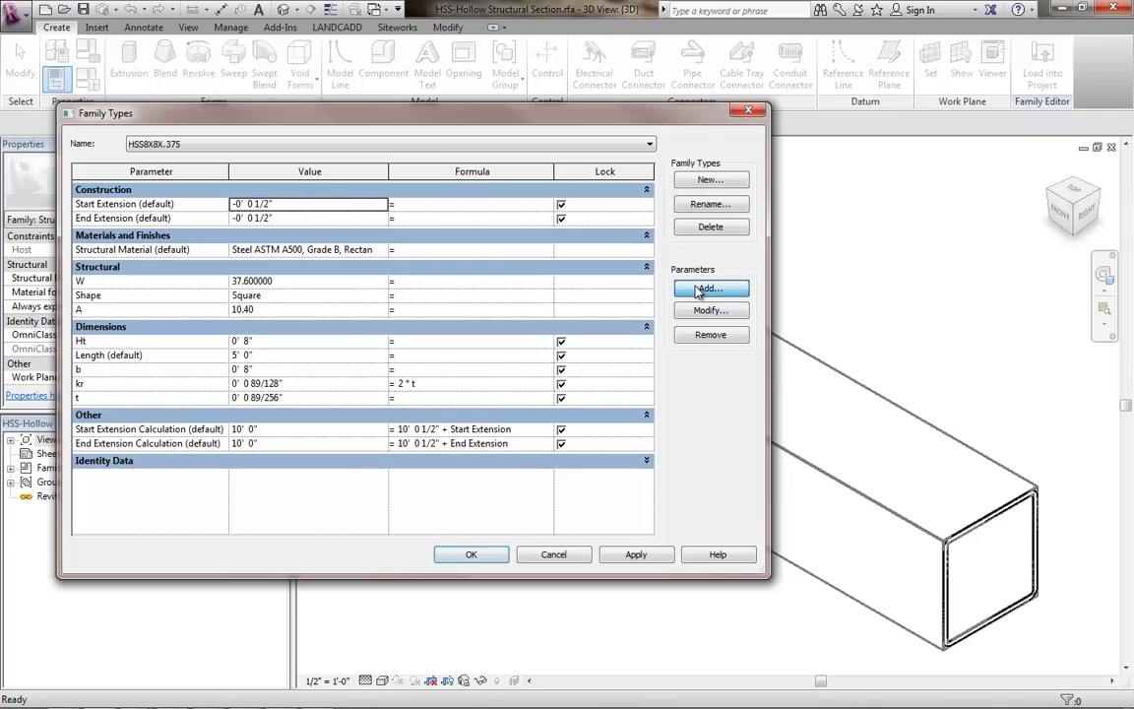
left_click(699, 291)
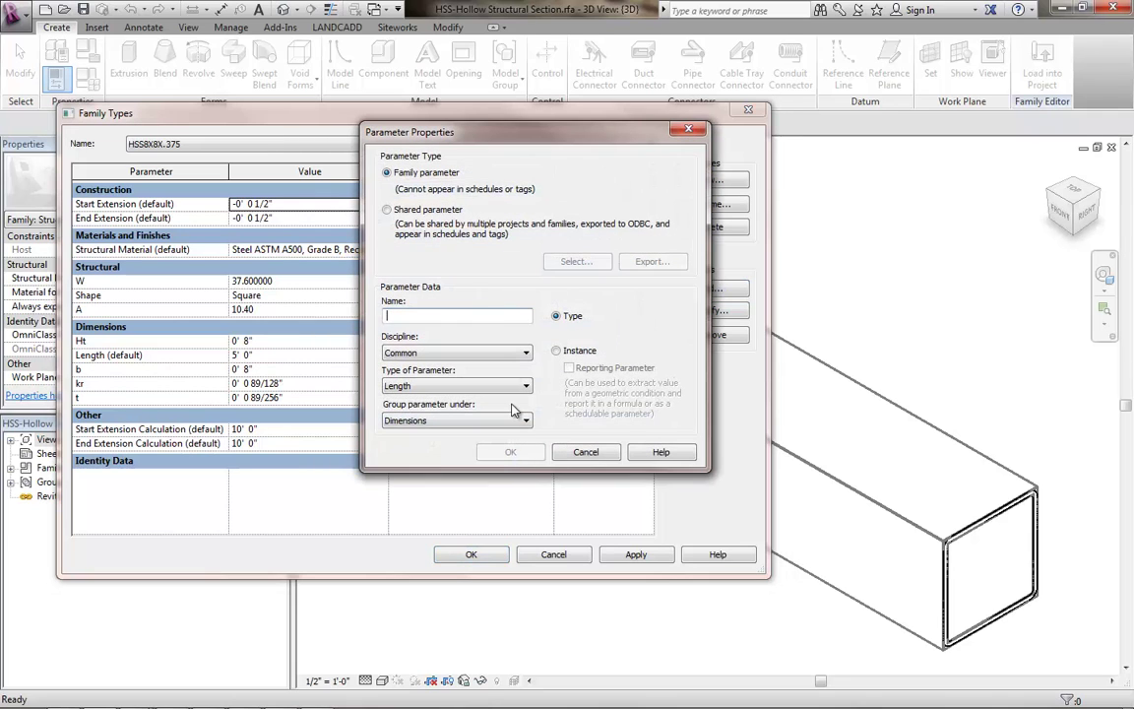
left_click(427, 210)
left_click(564, 354)
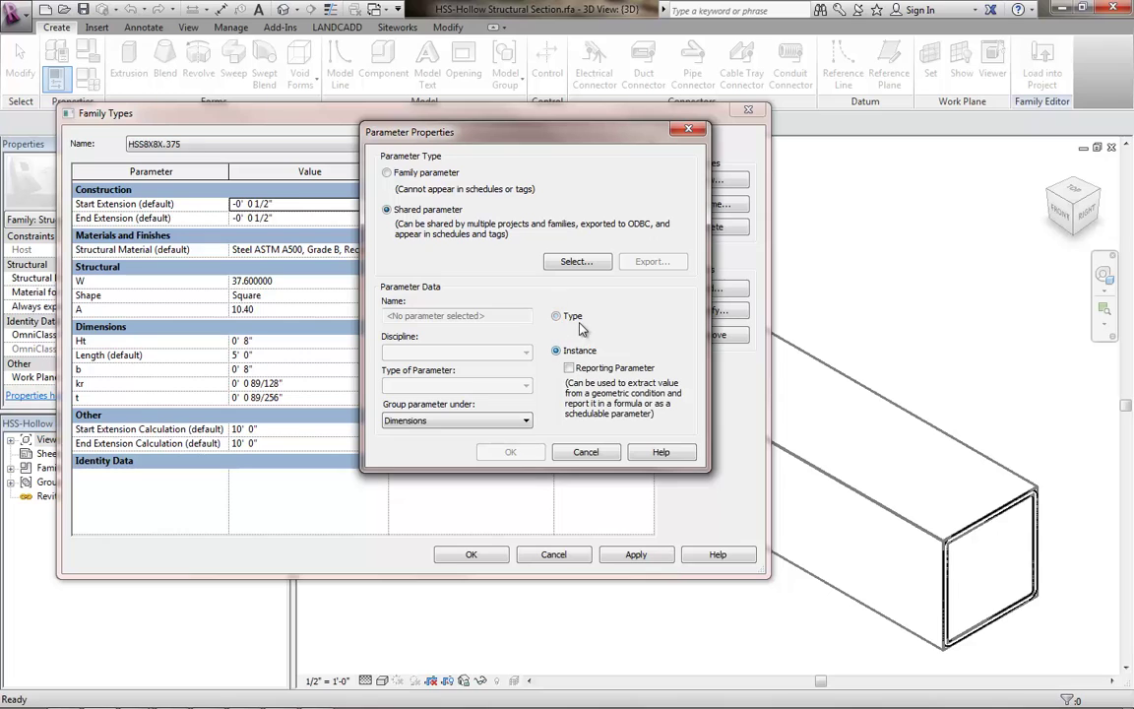
left_click(577, 262)
left_click(492, 216)
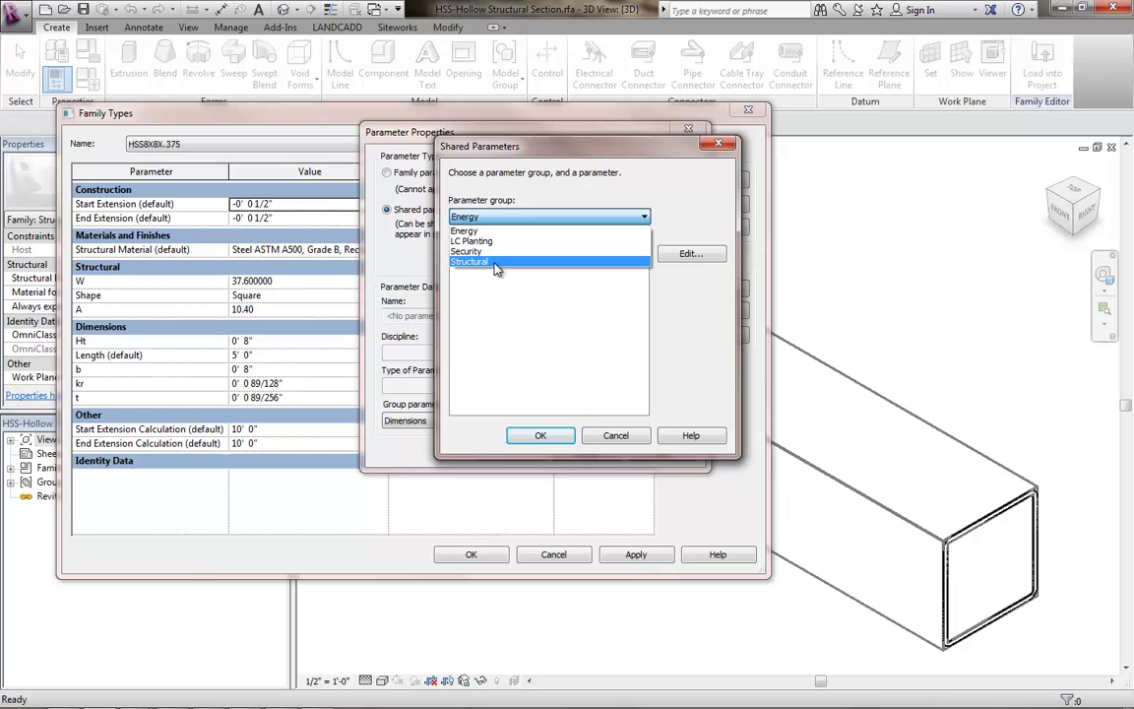
left_click(495, 262)
left_click(470, 272)
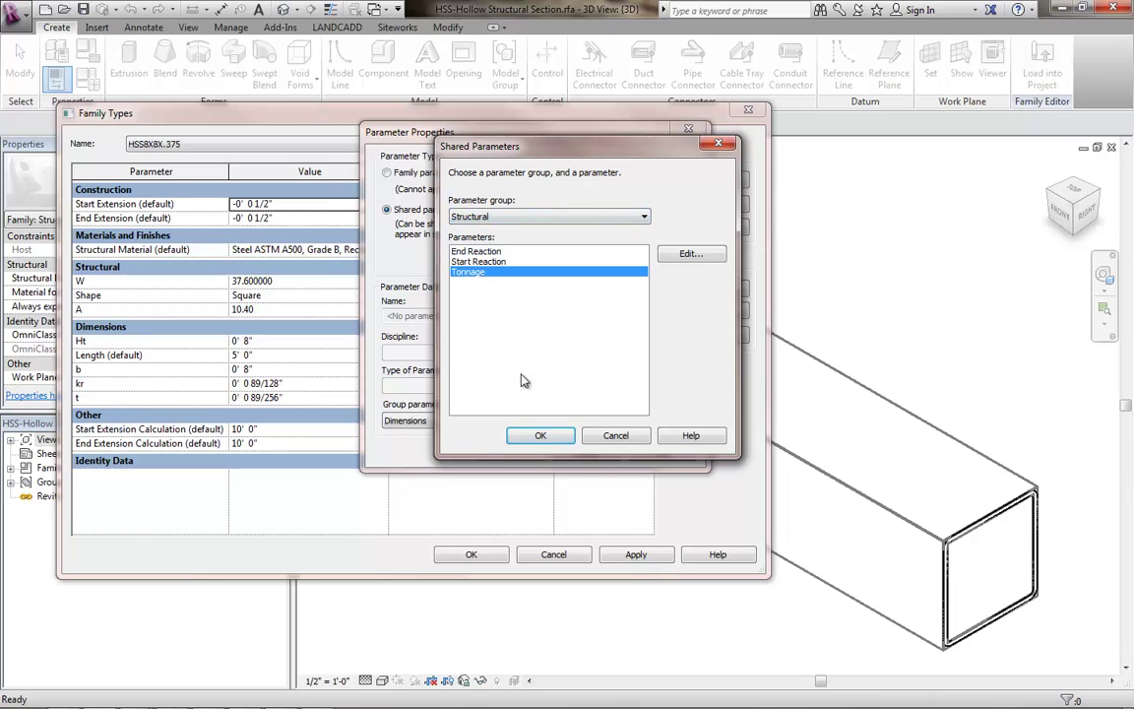
left_click(513, 427)
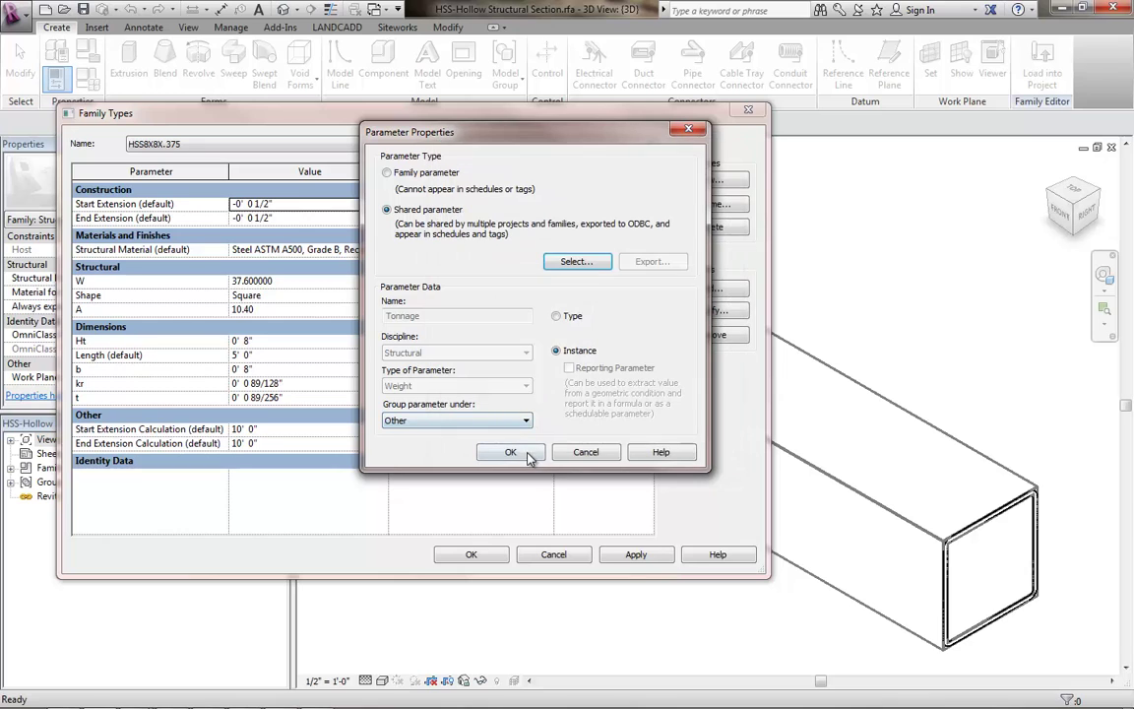
left_click(511, 452)
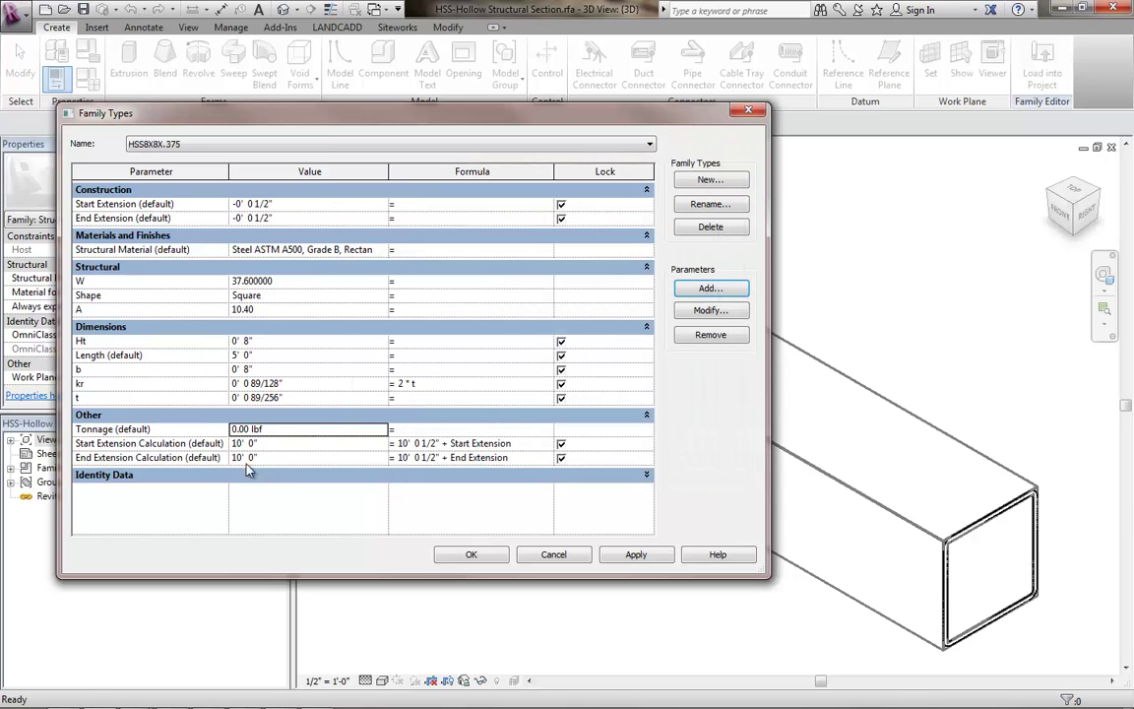
Step: Change the Tonnage parameter's grouping to Dimensions
left_click(709, 310)
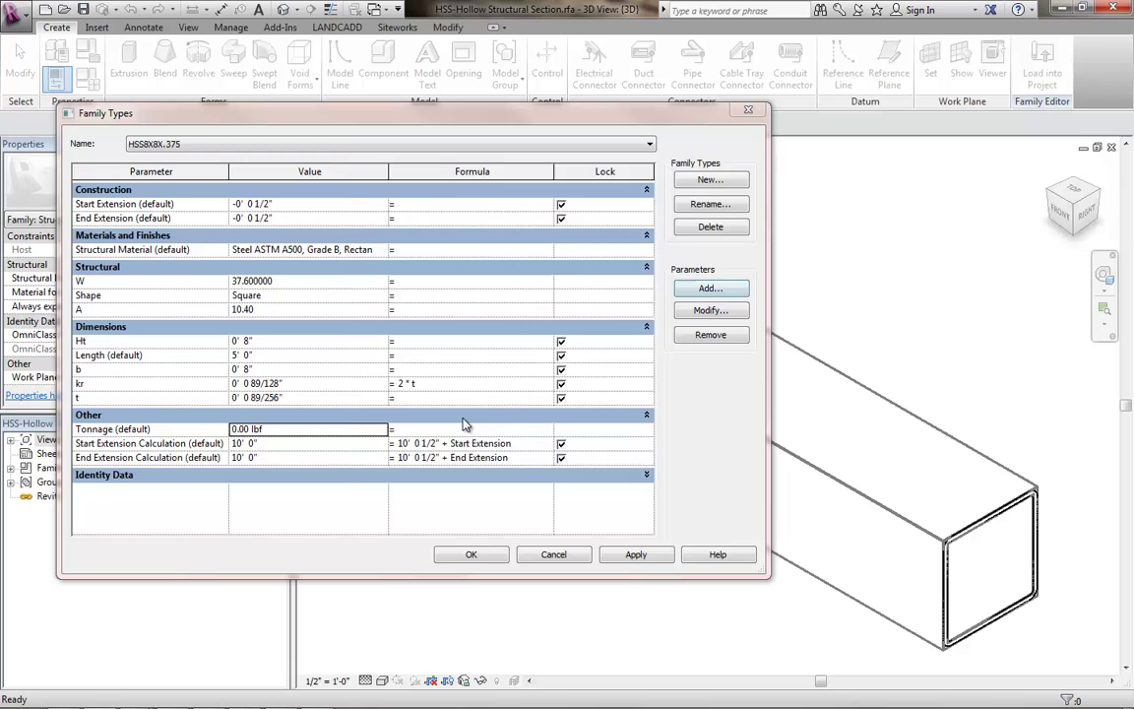
left_click(462, 420)
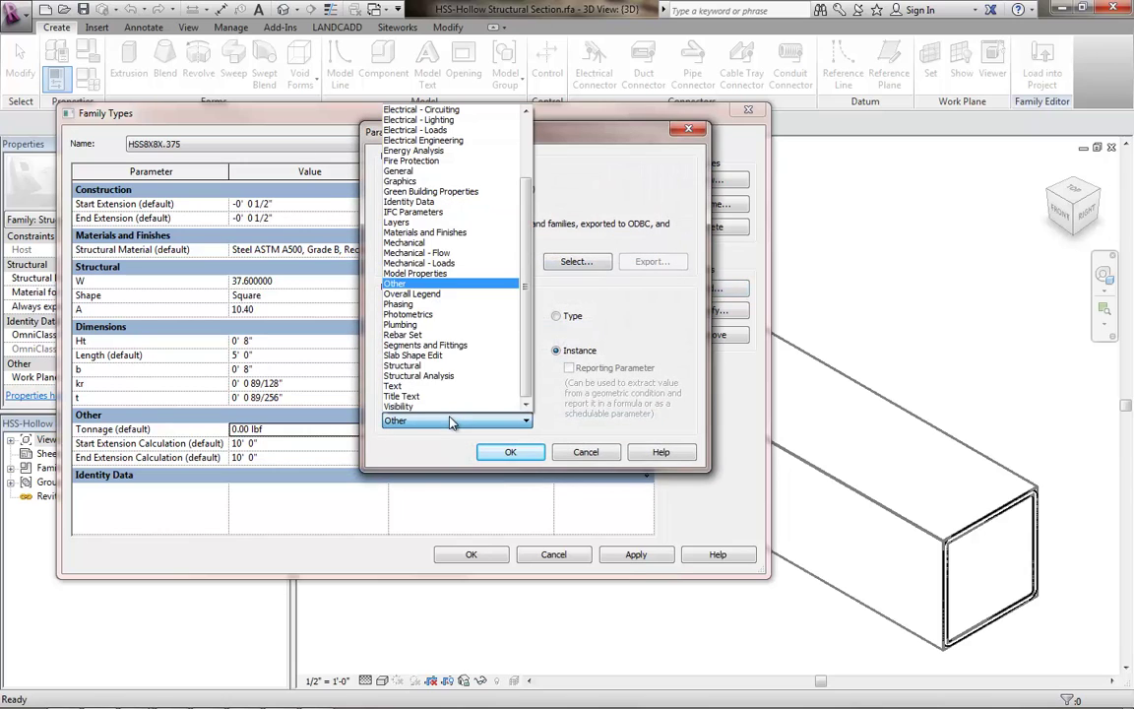
scroll(502, 236, "up", 3)
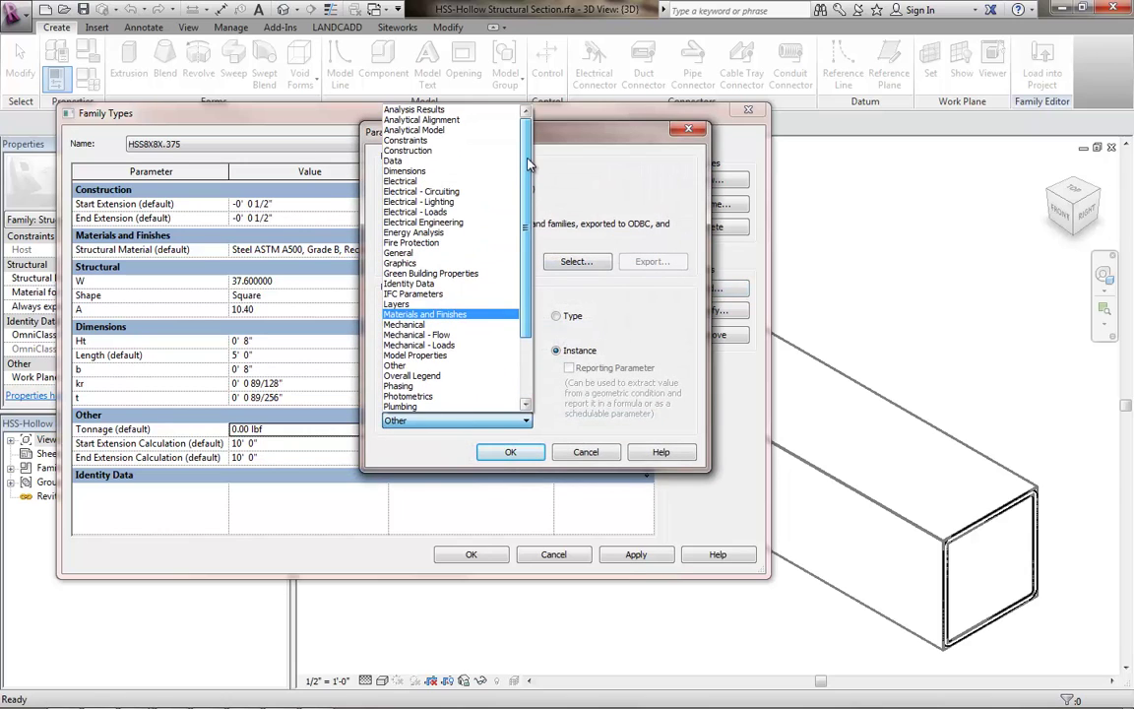
left_click(433, 153)
Step: Confirm the Dimensions grouping and enter a first Tonnage formula using W, Length and kip/ft
left_click(504, 452)
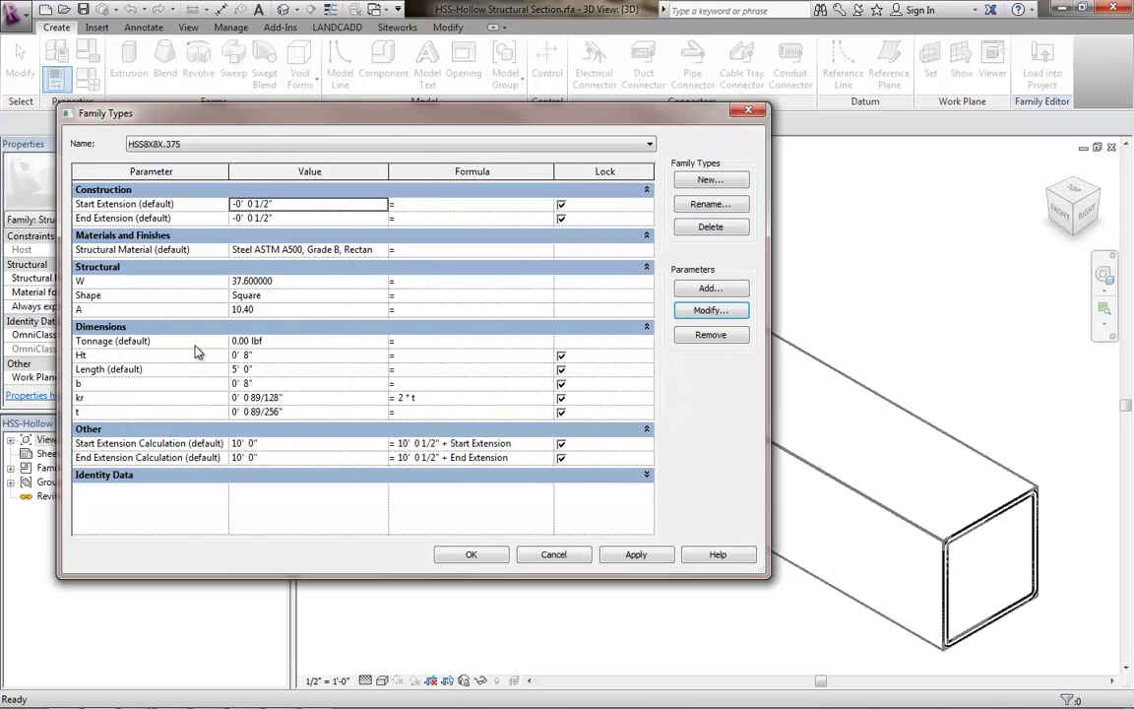
left_click(418, 341)
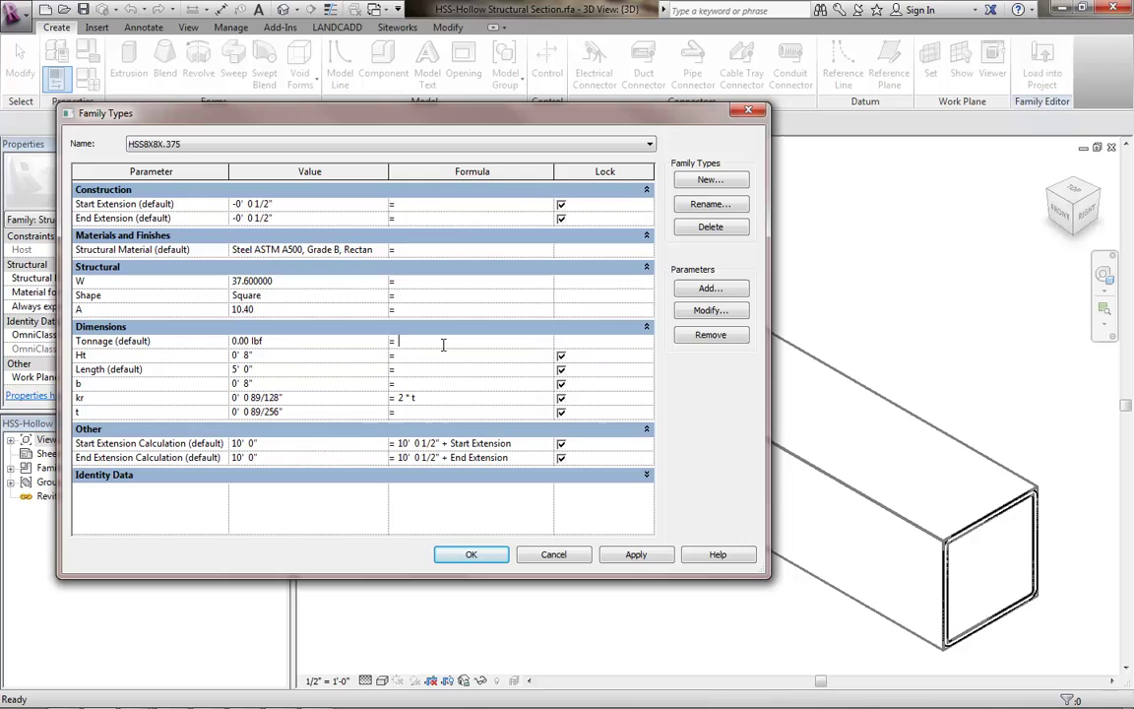
type("W * (Length * 1")
type("kip/ft)")
left_click(497, 354)
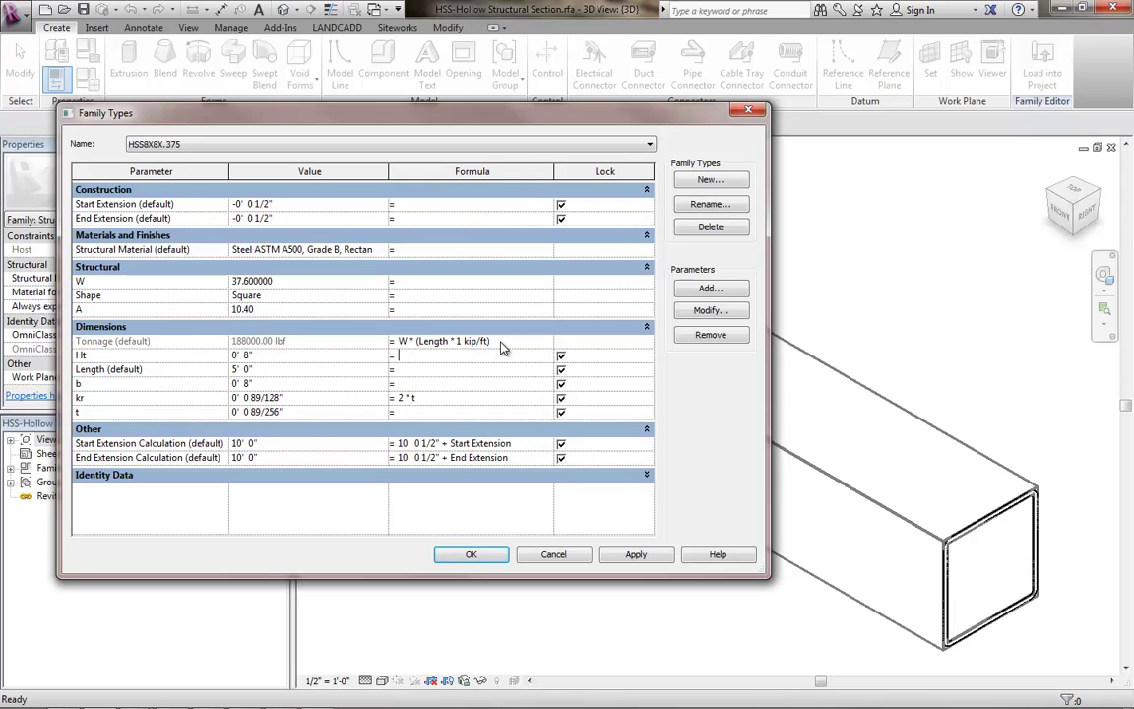
Step: Correct the Tonnage formula to W * (Length * 1 kip/ft), dismissing the units warning
left_click_drag(502, 339, 418, 341)
type("Lengh")
key("BackSpace")
type("th")
left_click(466, 356)
left_click(664, 363)
key("Left")
key("Left")
key("Left")
key("Left")
key("Left")
key("Left")
type("(")
key("End")
type("* 1 kip/ft)")
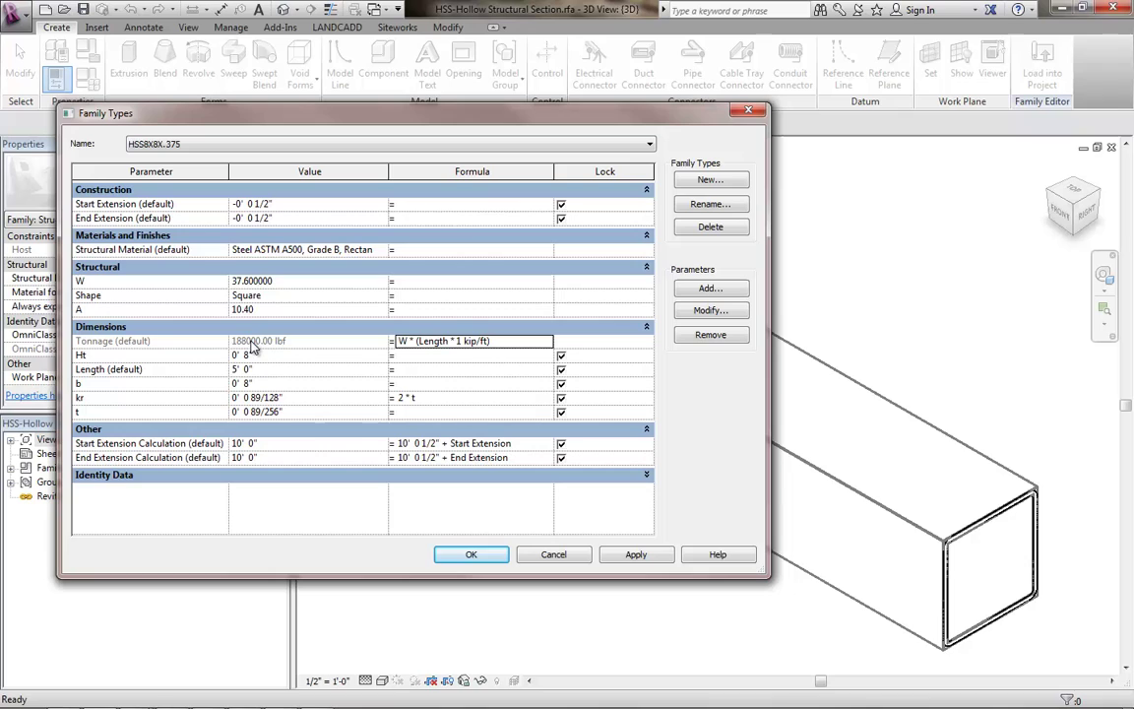
Step: Add '/ 1000' after Length in the Tonnage formula
left_click(451, 344)
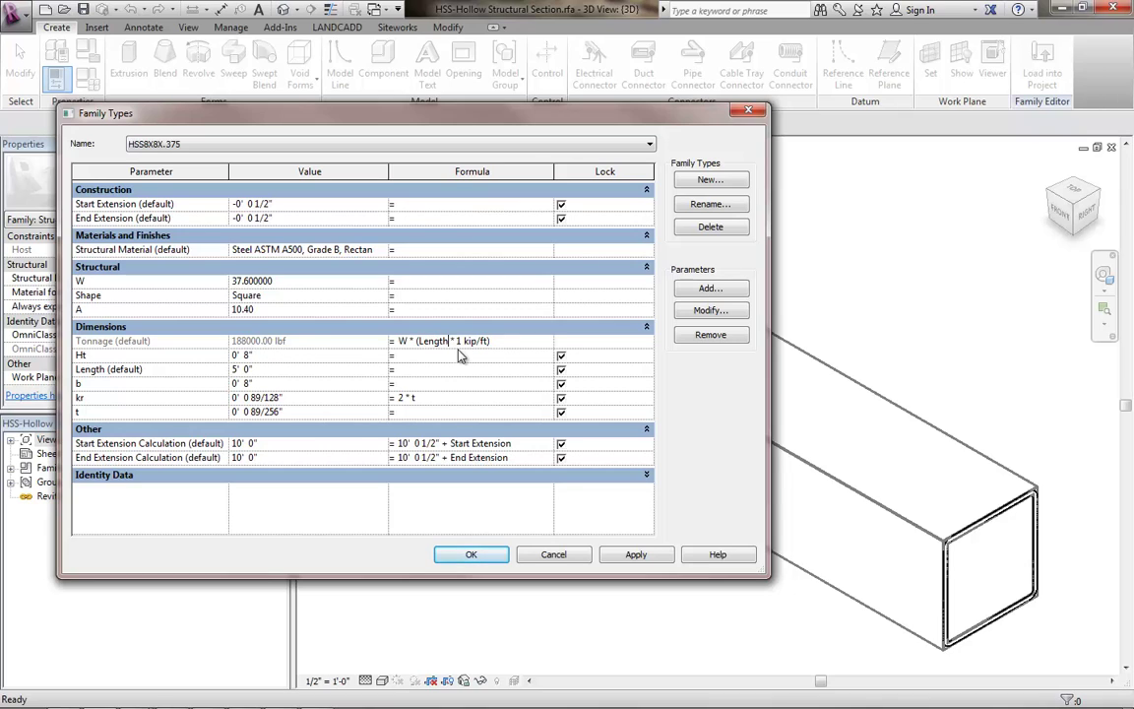
type("/ 1000")
left_click(470, 354)
left_click(492, 342)
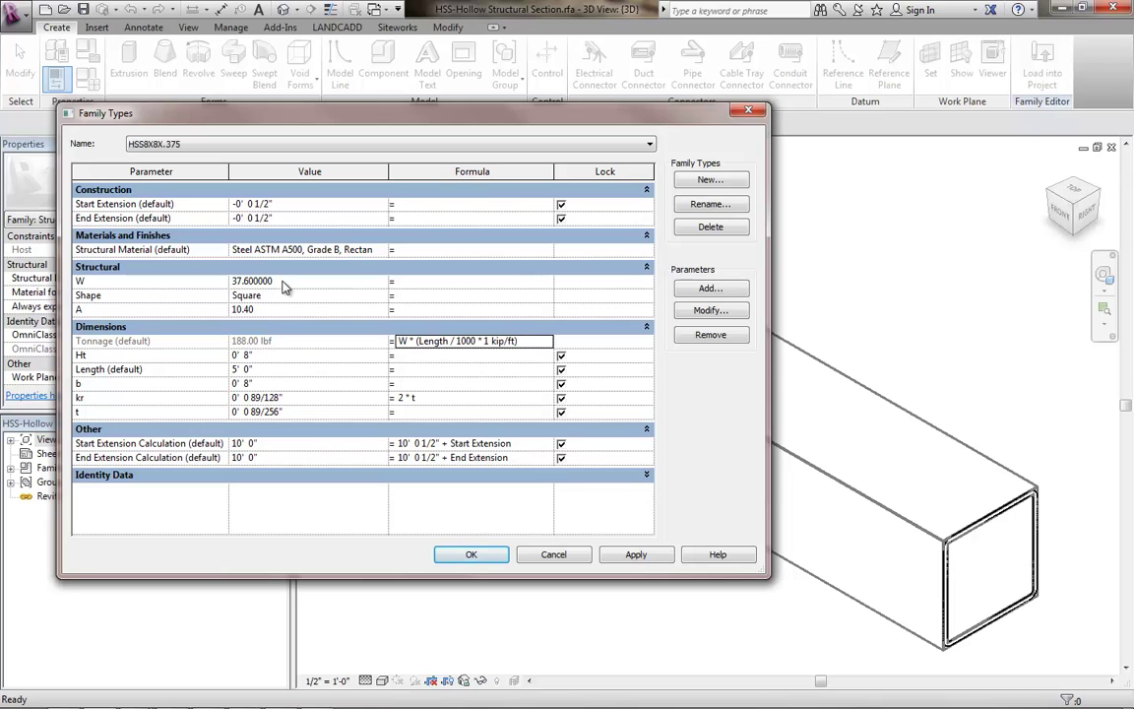
Step: Test the formula with a 10' Length, then reset Length to 5'
left_click(268, 371)
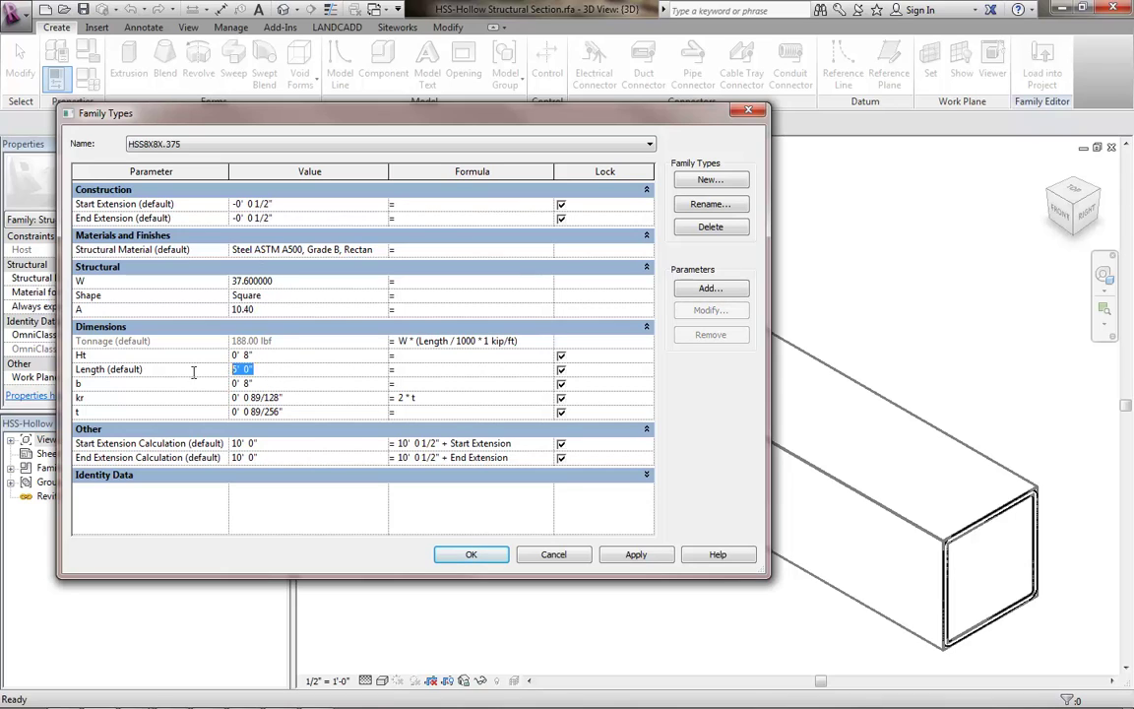
type("10")
key("Return")
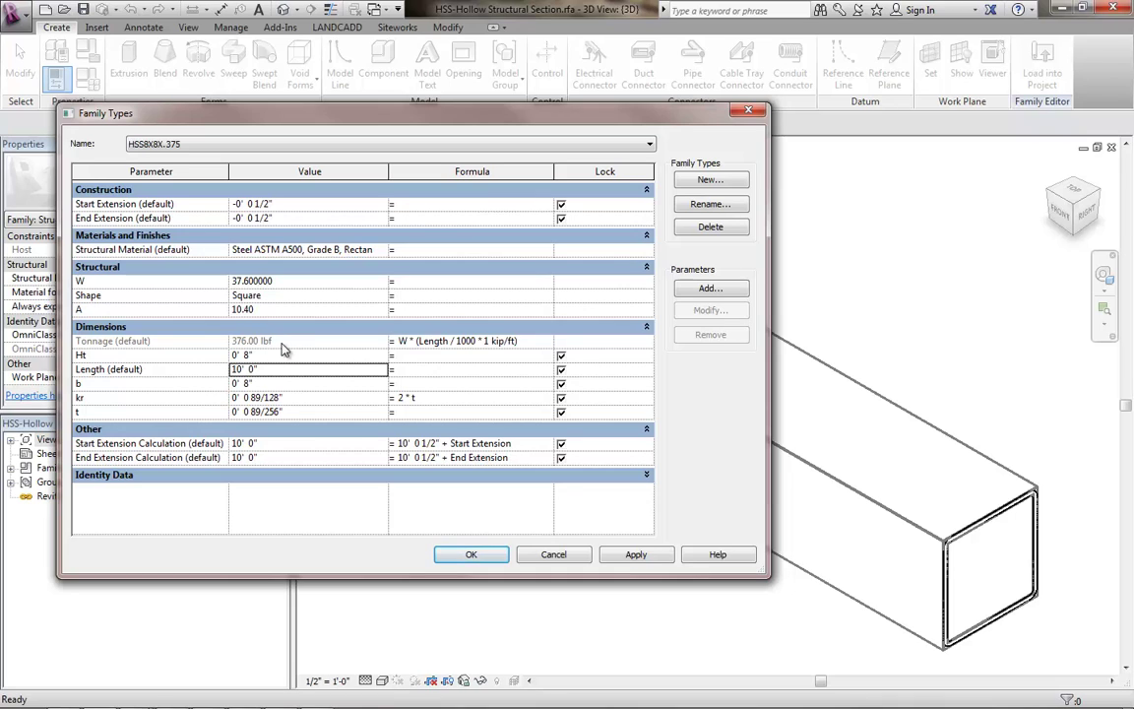
double_click(246, 370)
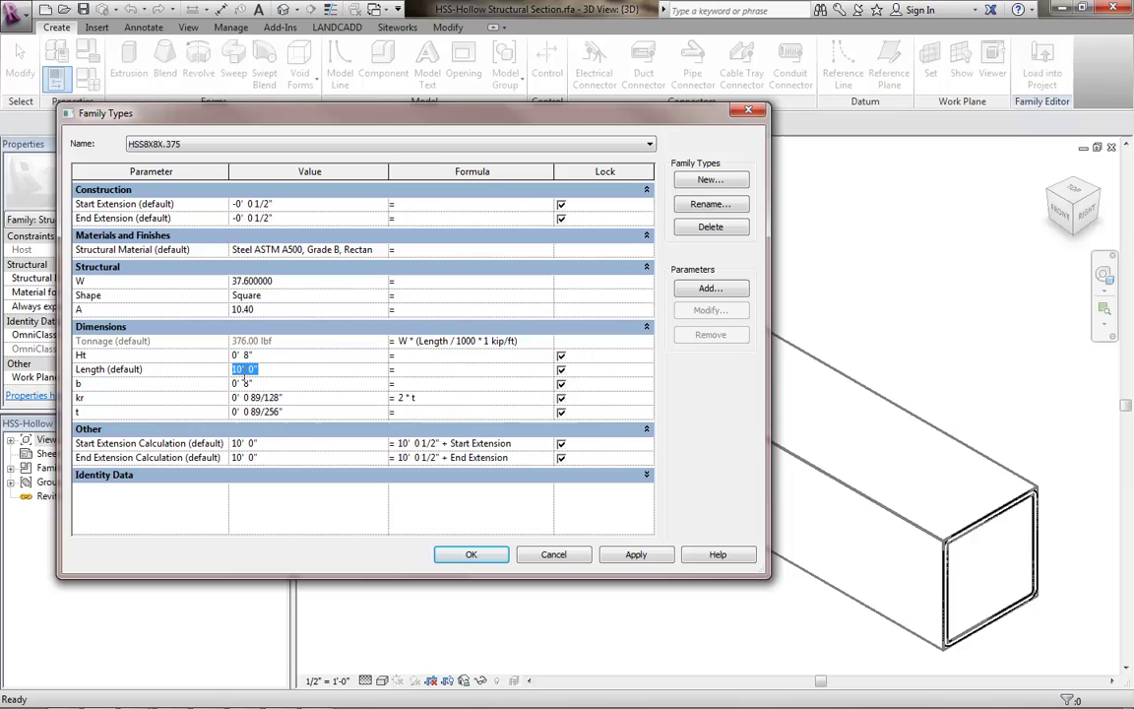
type("5")
key("Return")
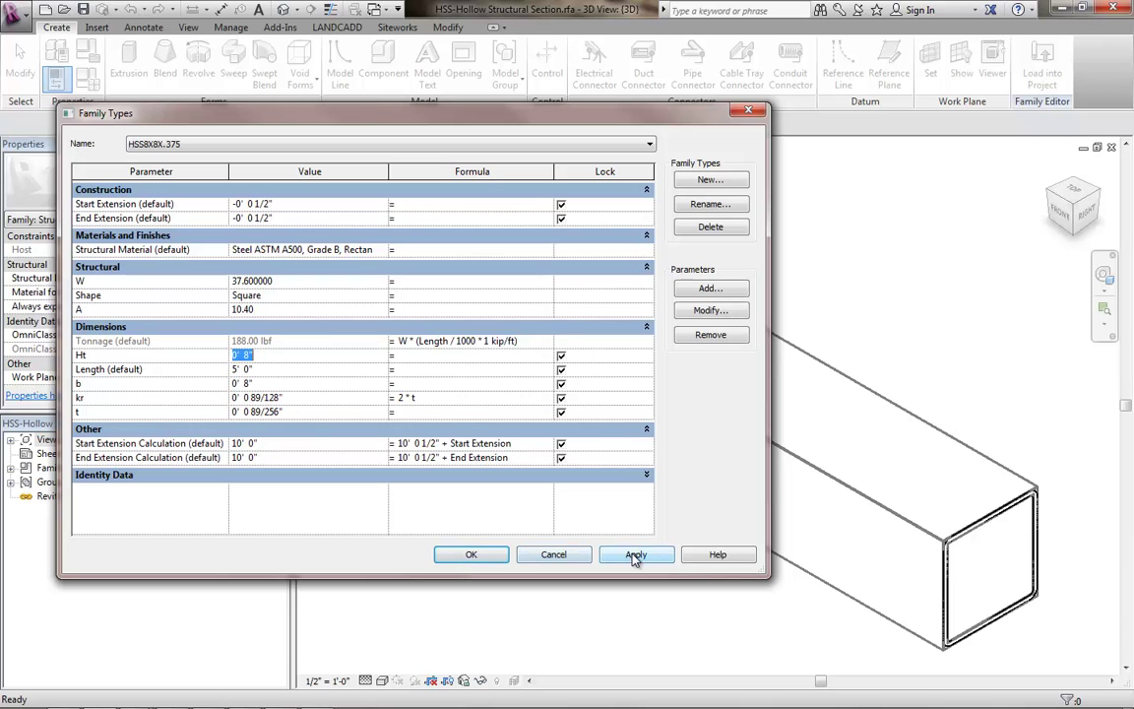
Step: Apply the changes, save the HSS family, and load it into the project, overwriting parameter values
left_click(635, 555)
left_click(473, 556)
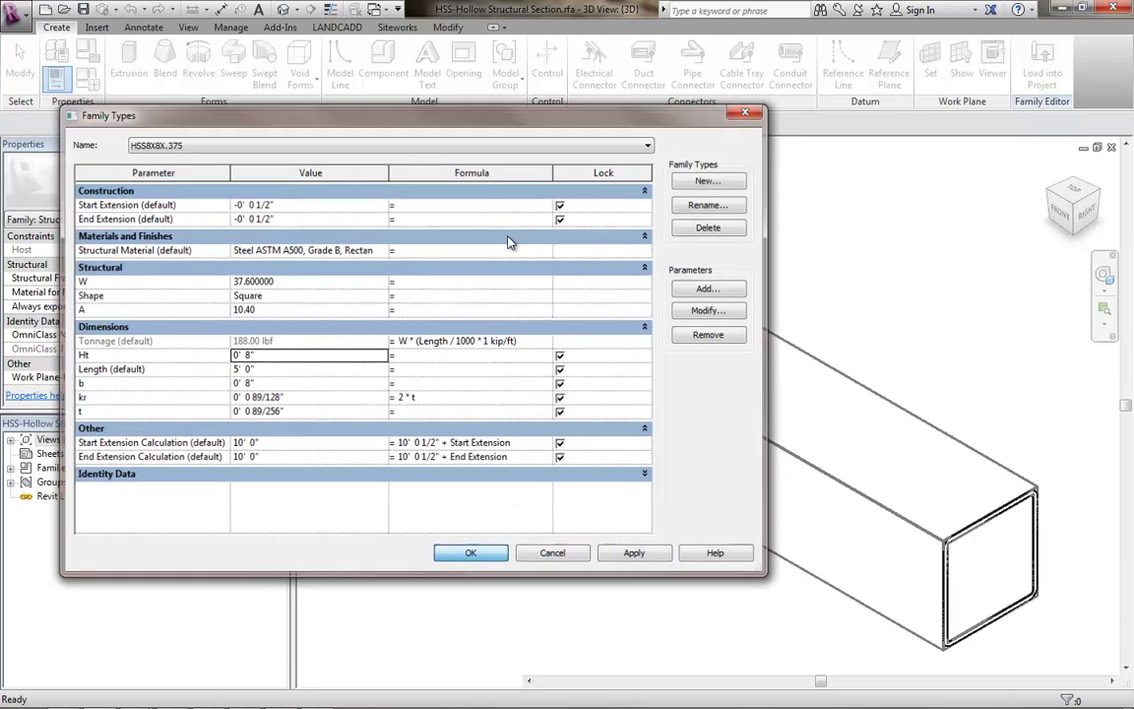
left_click(84, 10)
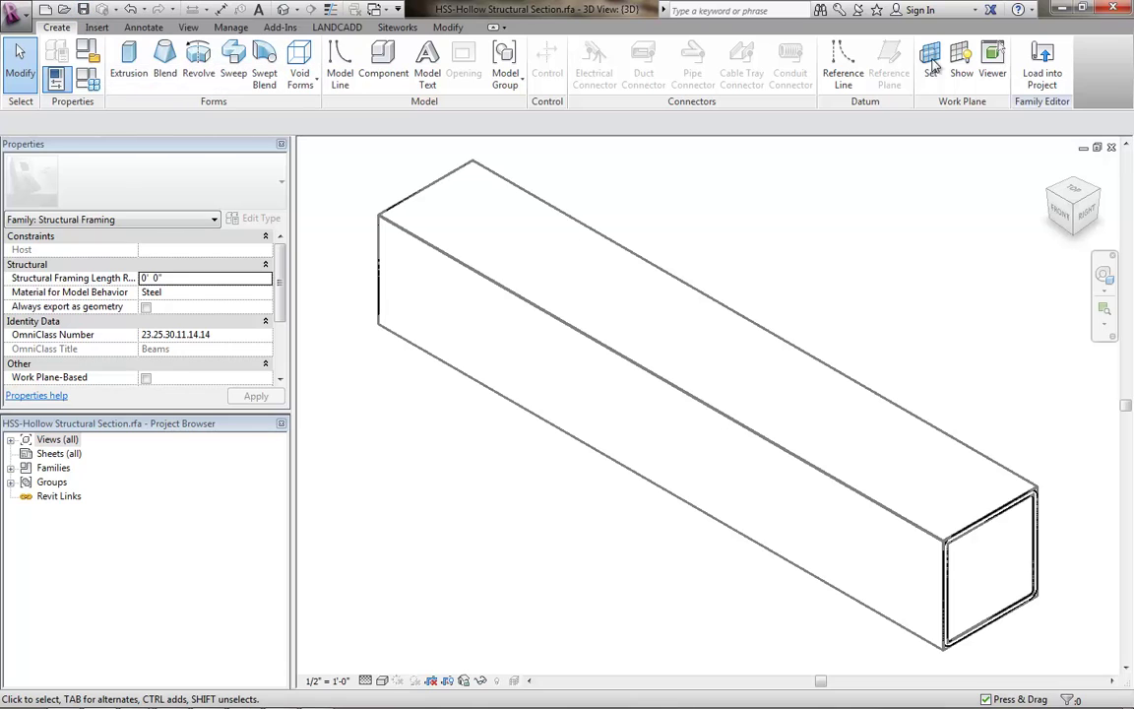
left_click(1038, 75)
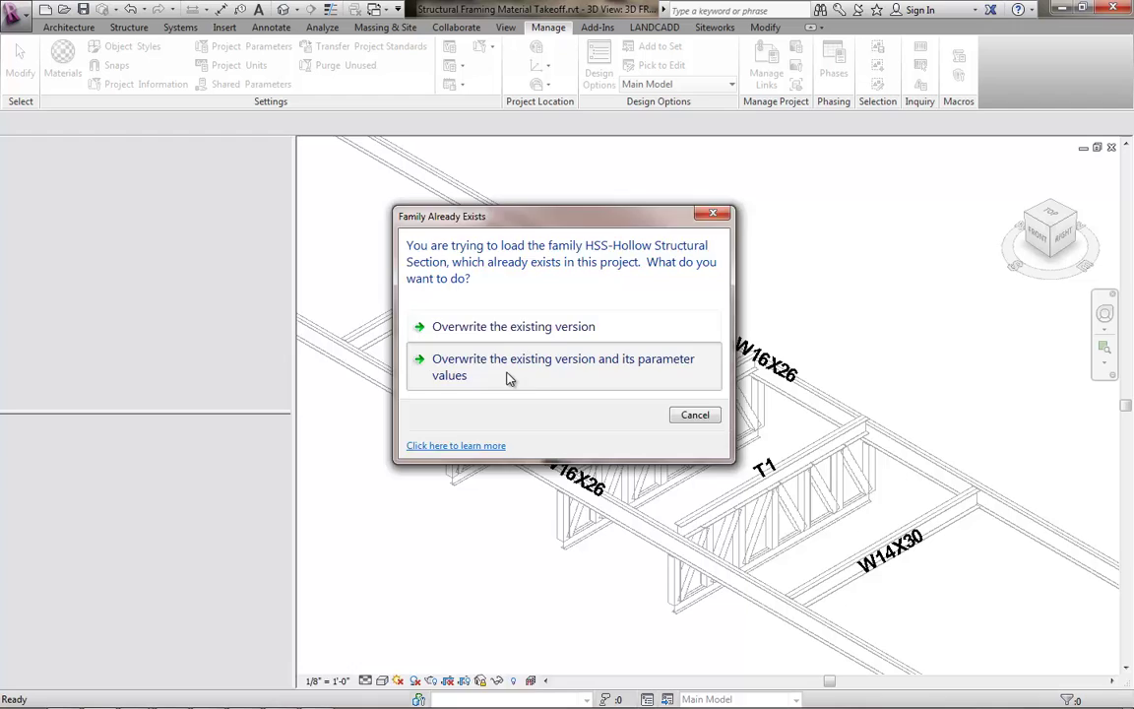
left_click(509, 366)
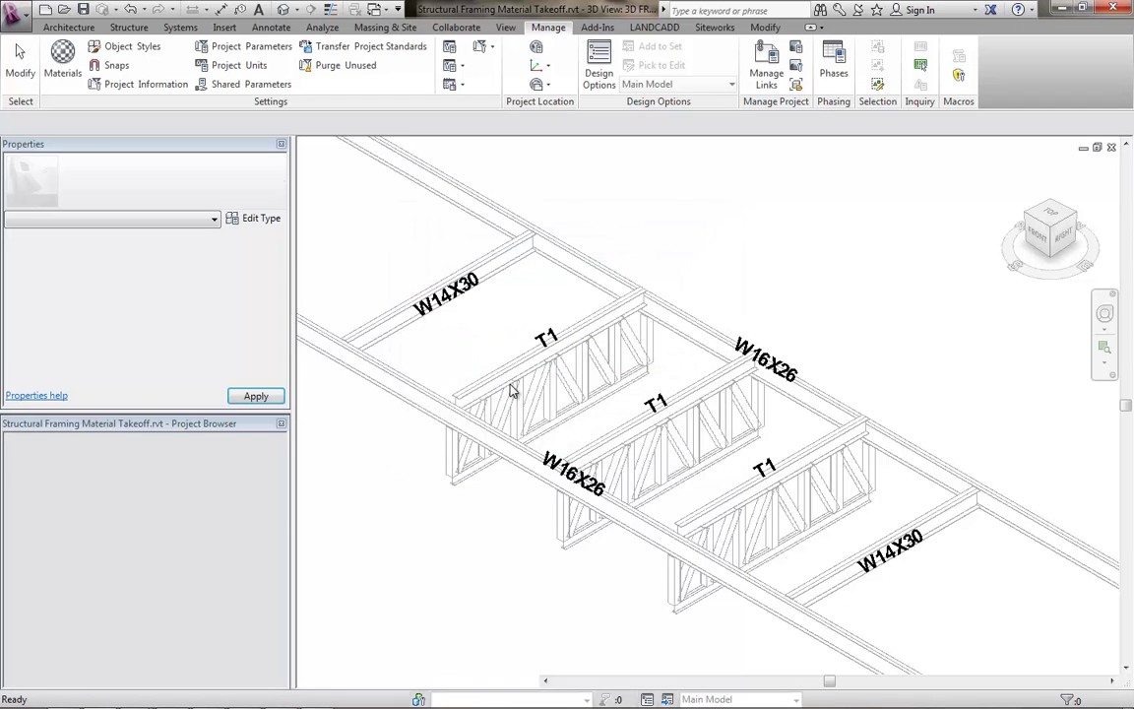
Step: Open the W-Wide Flange family for editing from the Project Browser
scroll(280, 591, "down", 4)
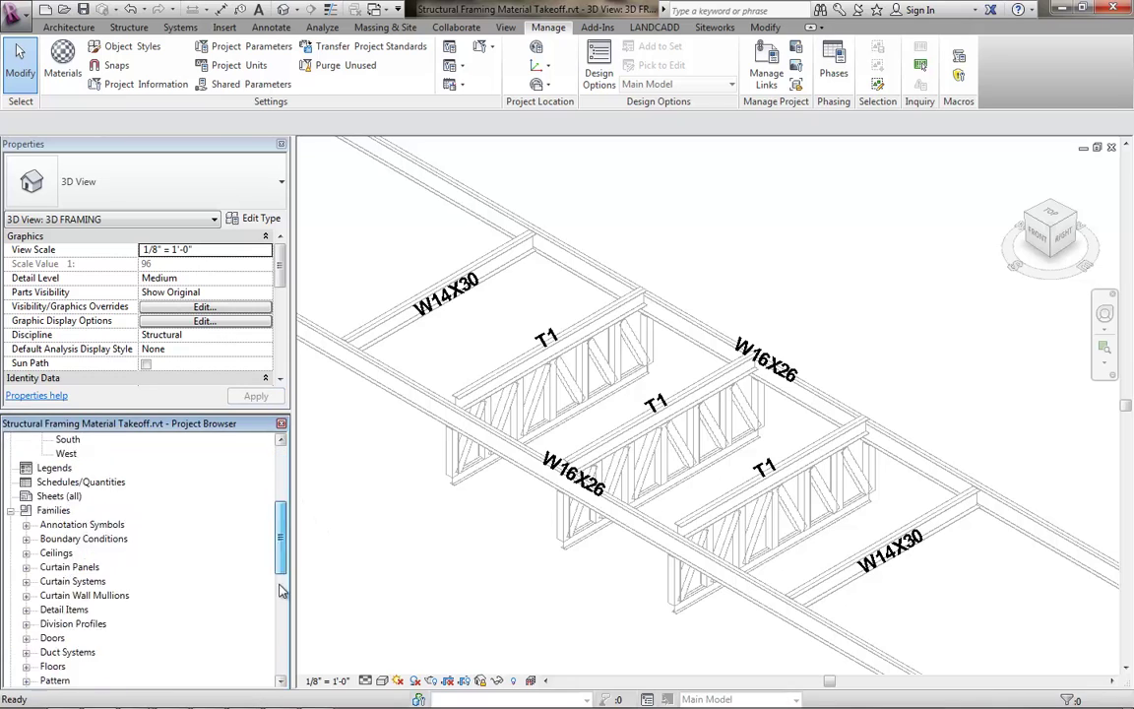
scroll(280, 590, "down", 7)
left_click(89, 567)
right_click(99, 567)
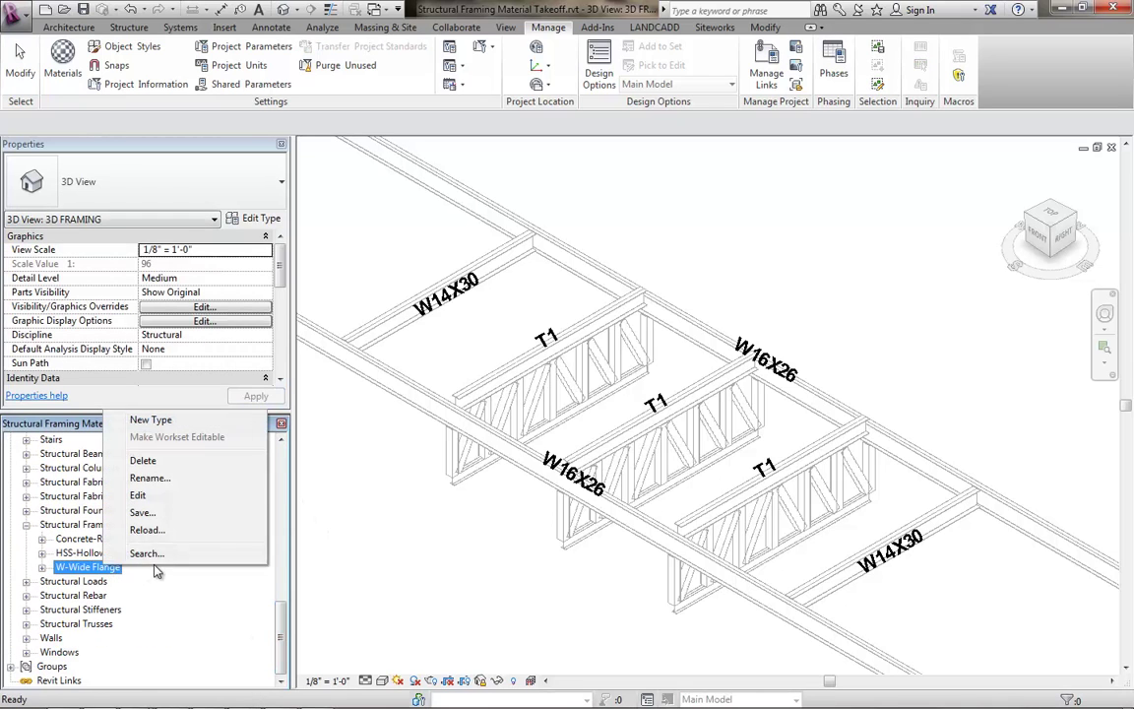
left_click(139, 495)
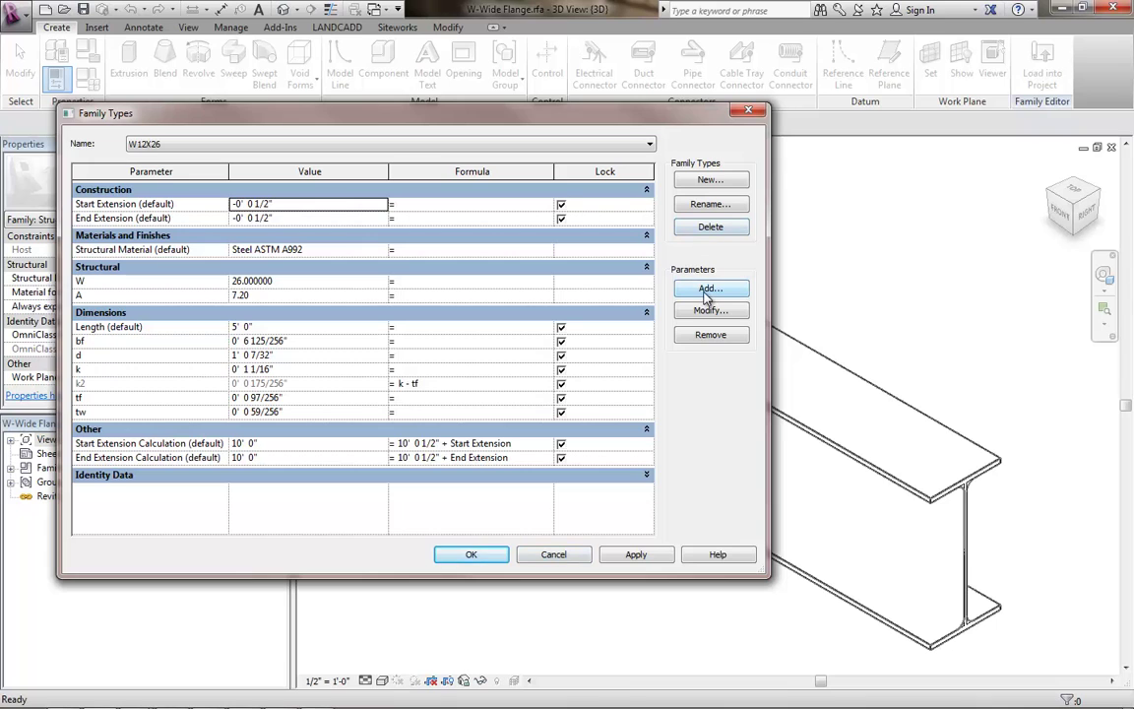
Step: Add the Structural > Tonnage shared parameter as an instance parameter grouped under Dimensions
left_click(709, 290)
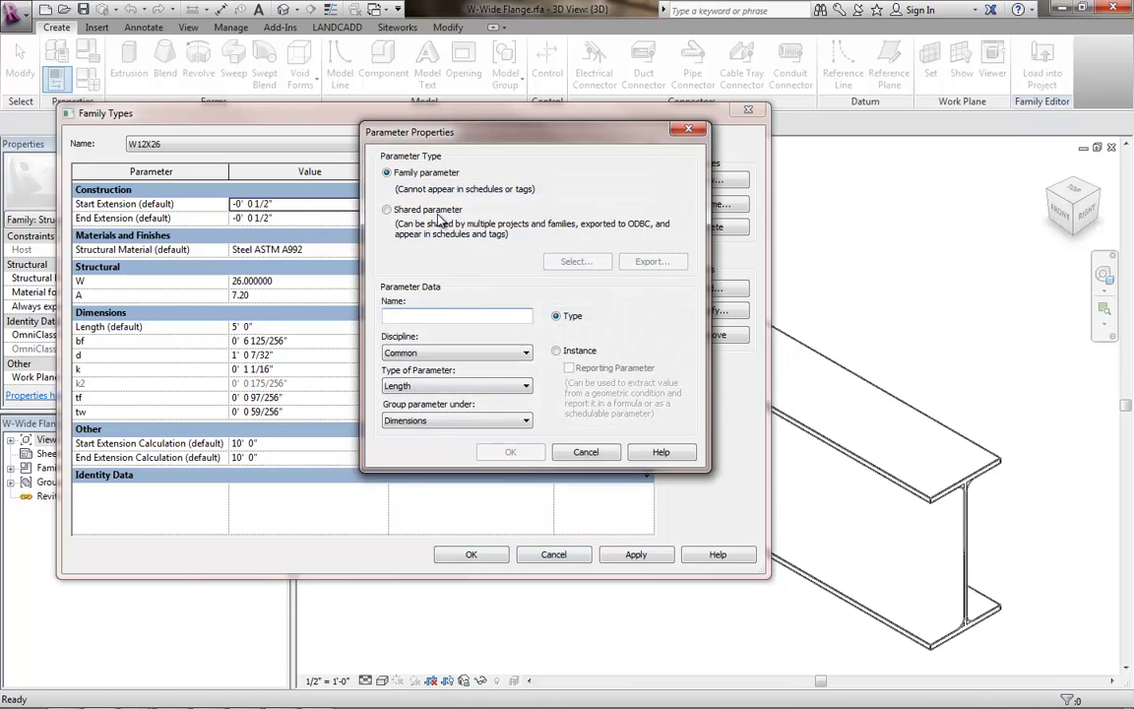
left_click(388, 209)
left_click(575, 261)
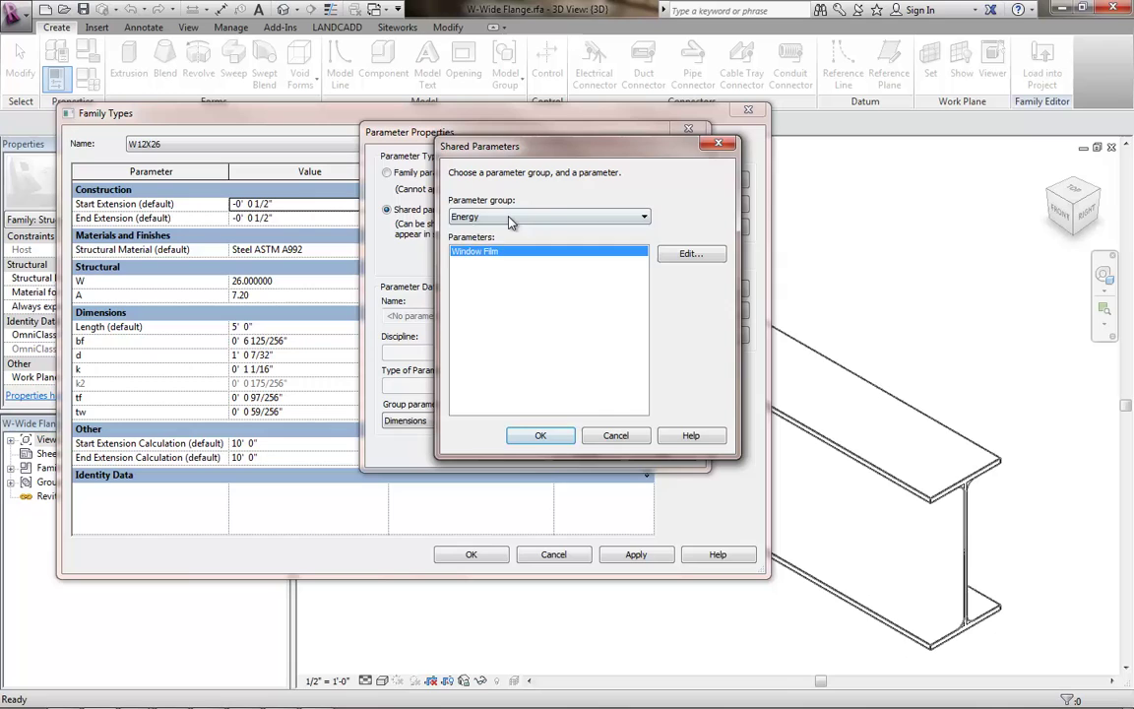
left_click(497, 217)
left_click(504, 262)
left_click(473, 265)
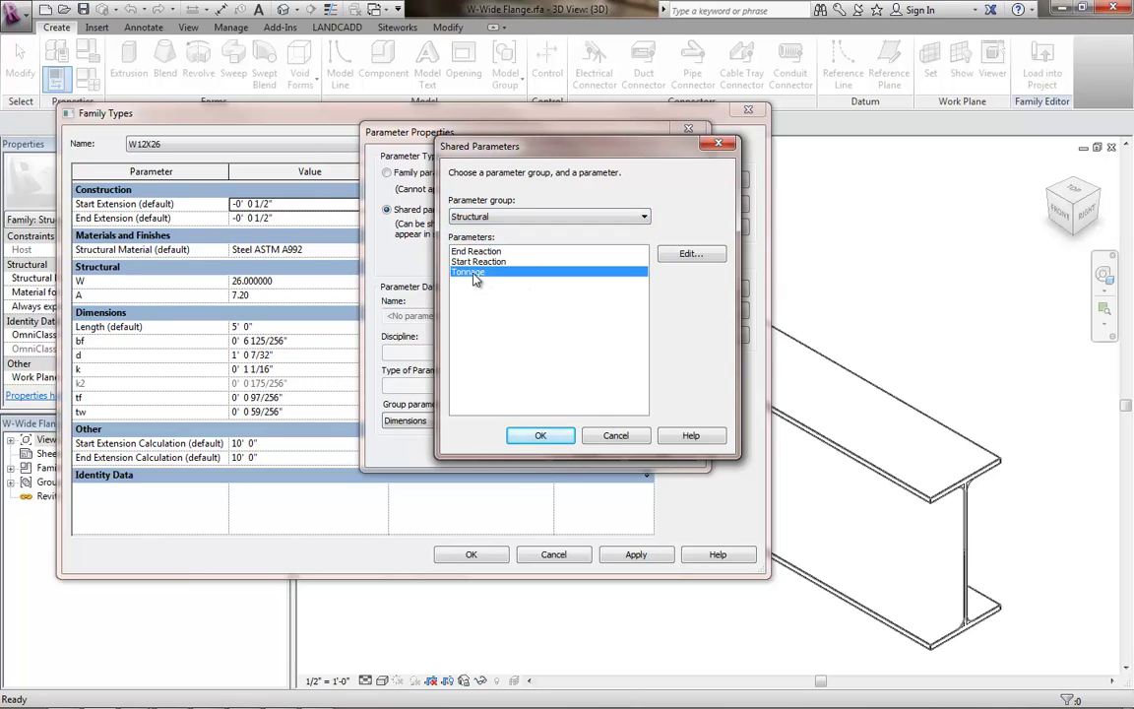
left_click(541, 435)
left_click(557, 351)
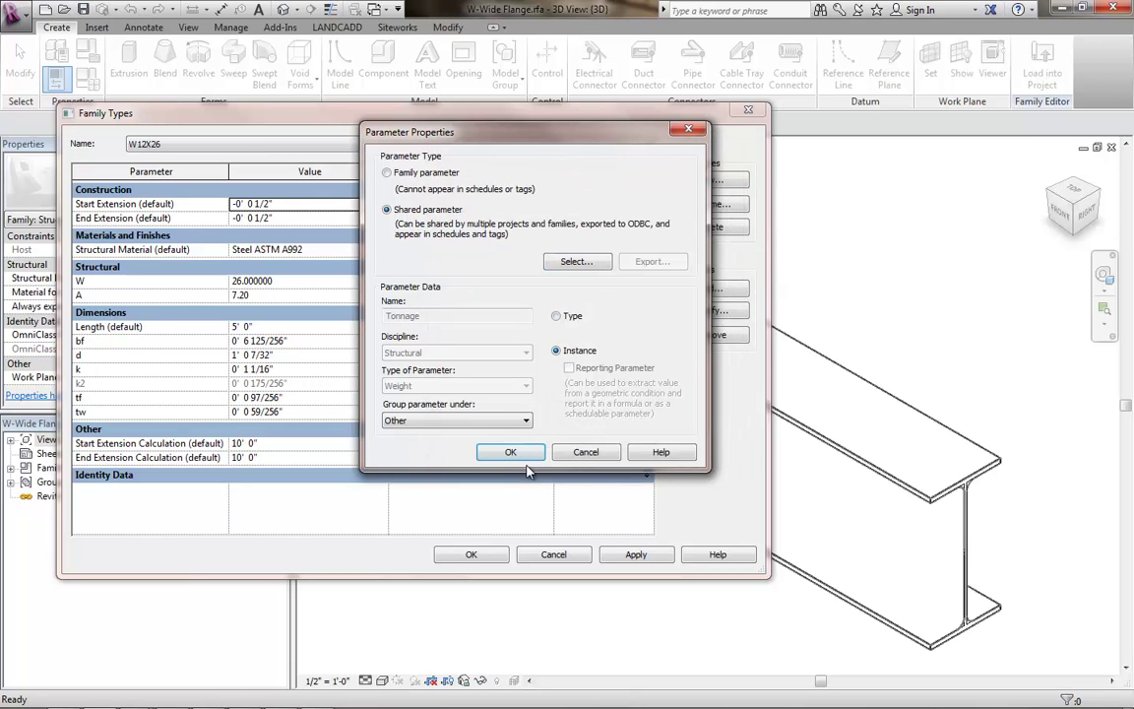
left_click(473, 425)
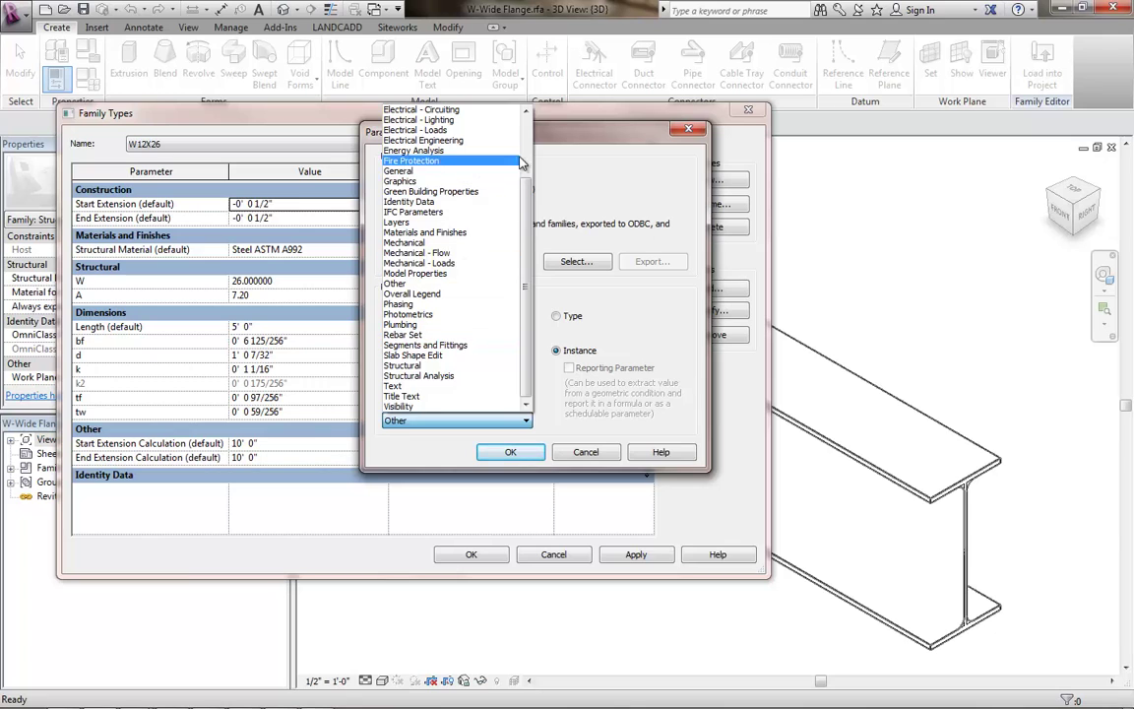
scroll(512, 167, "up", 3)
left_click(408, 172)
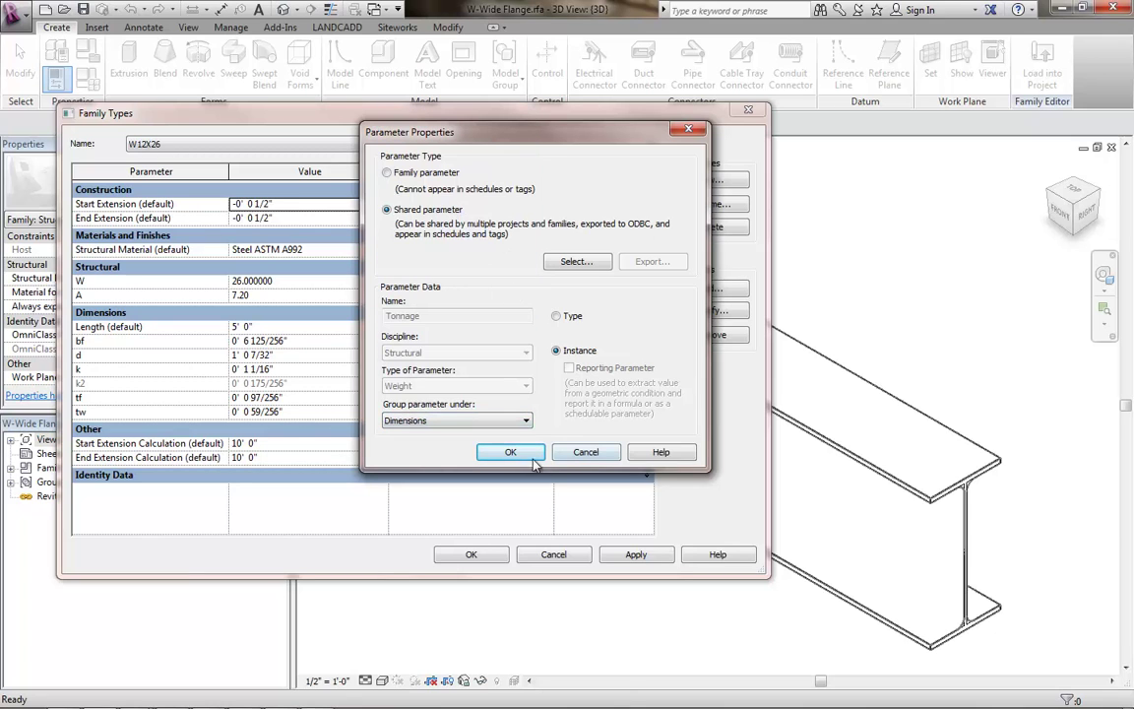
left_click(509, 455)
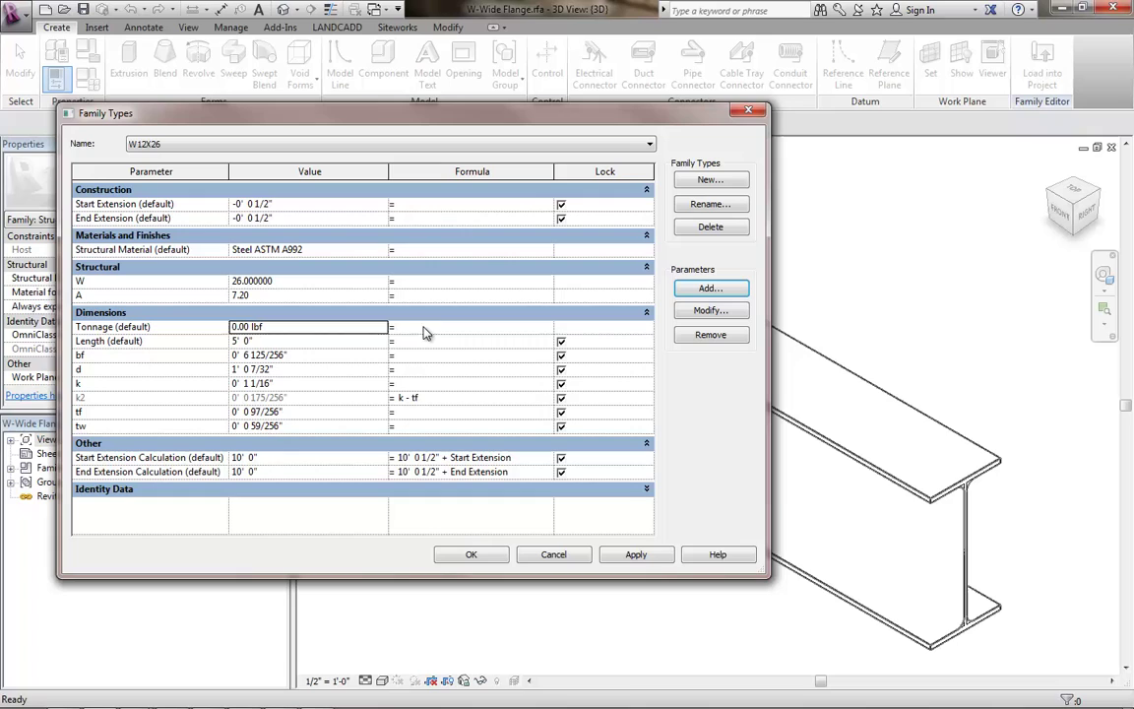
Step: Paste the formula W * (Length / 1000 * 1 kip/ft) into the Tonnage parameter
left_click(425, 329)
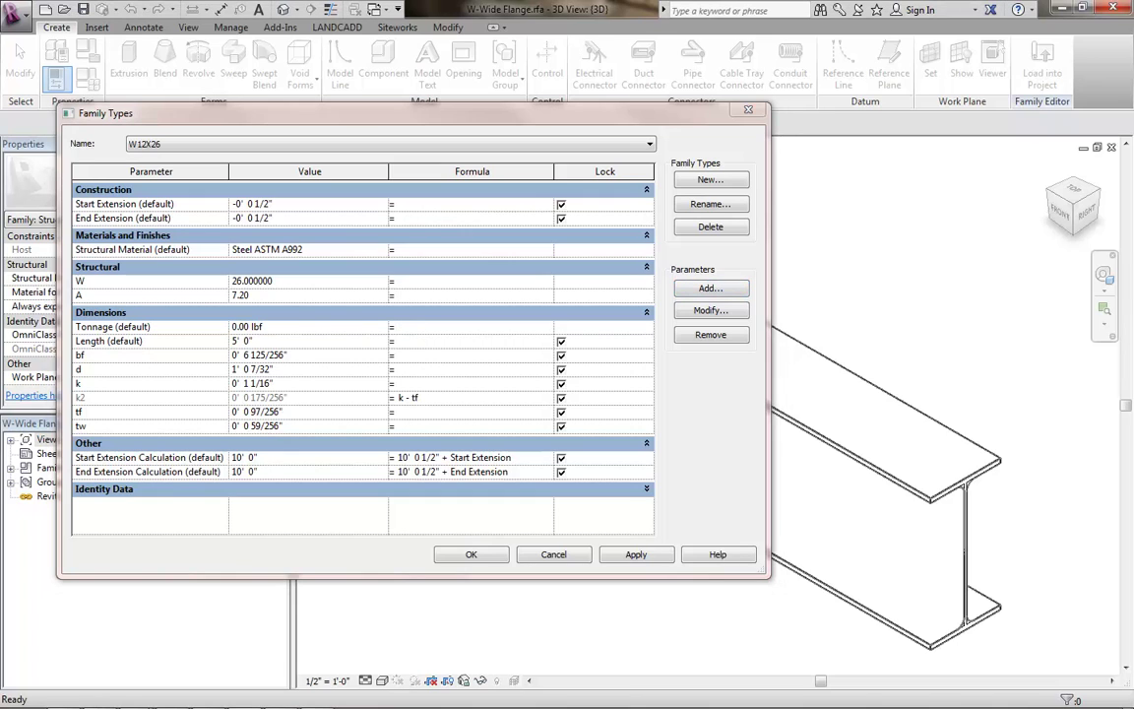
left_click(424, 331)
type("W * (Length / 1000 * 1 kip/ft)")
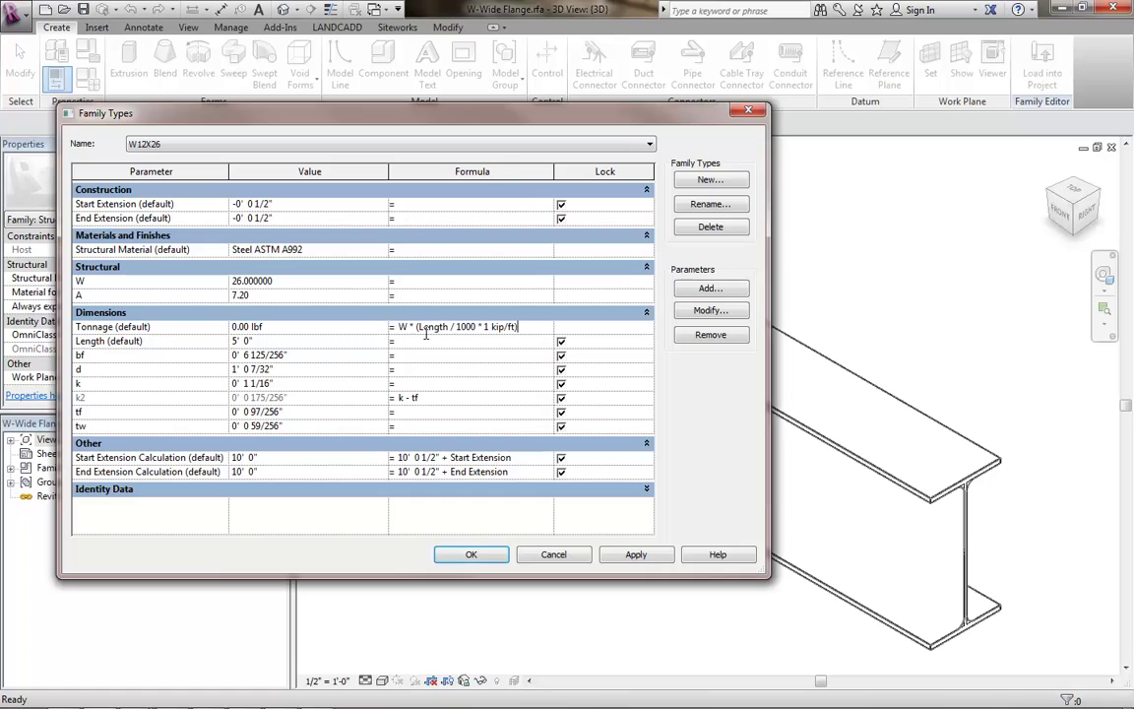
left_click(429, 341)
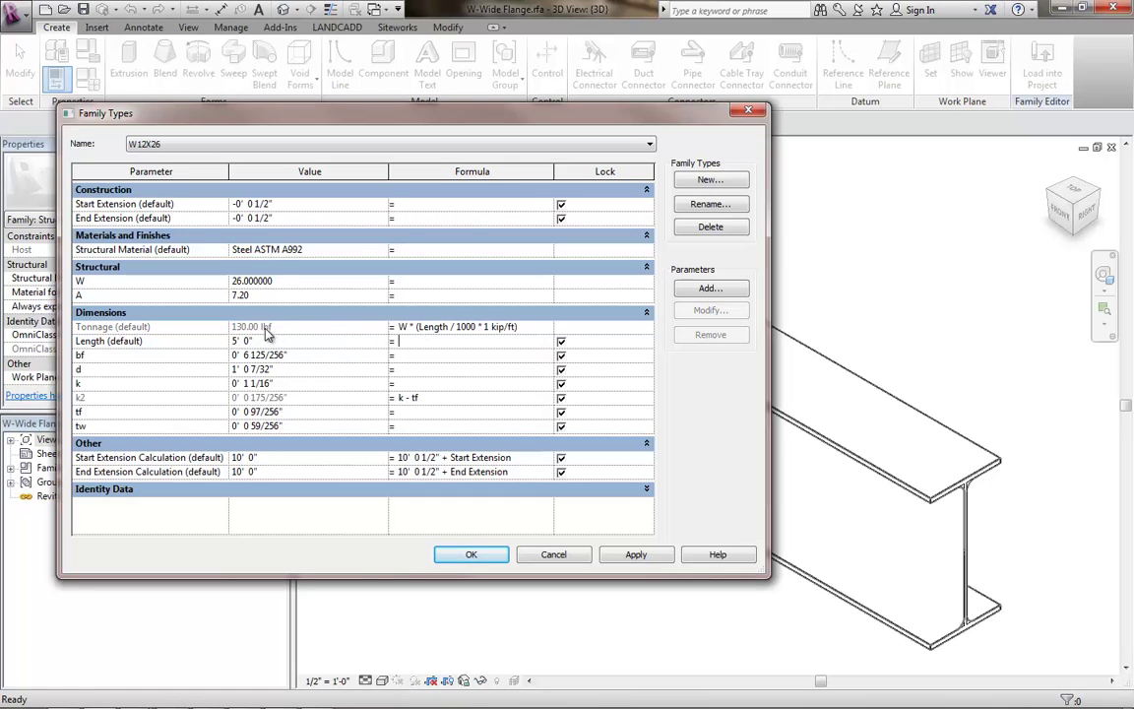
Step: Test a 10' Length (260 lbf), restore 5', and close Family Types
left_click_drag(276, 339, 214, 346)
key("Return")
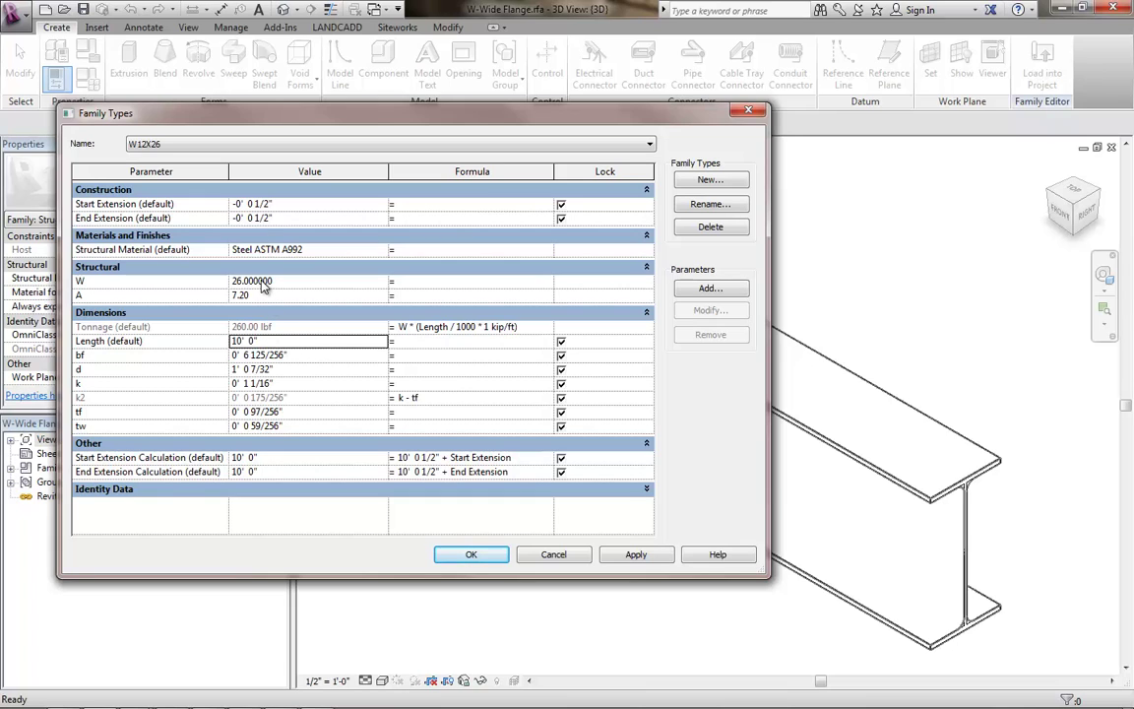
double_click(273, 341)
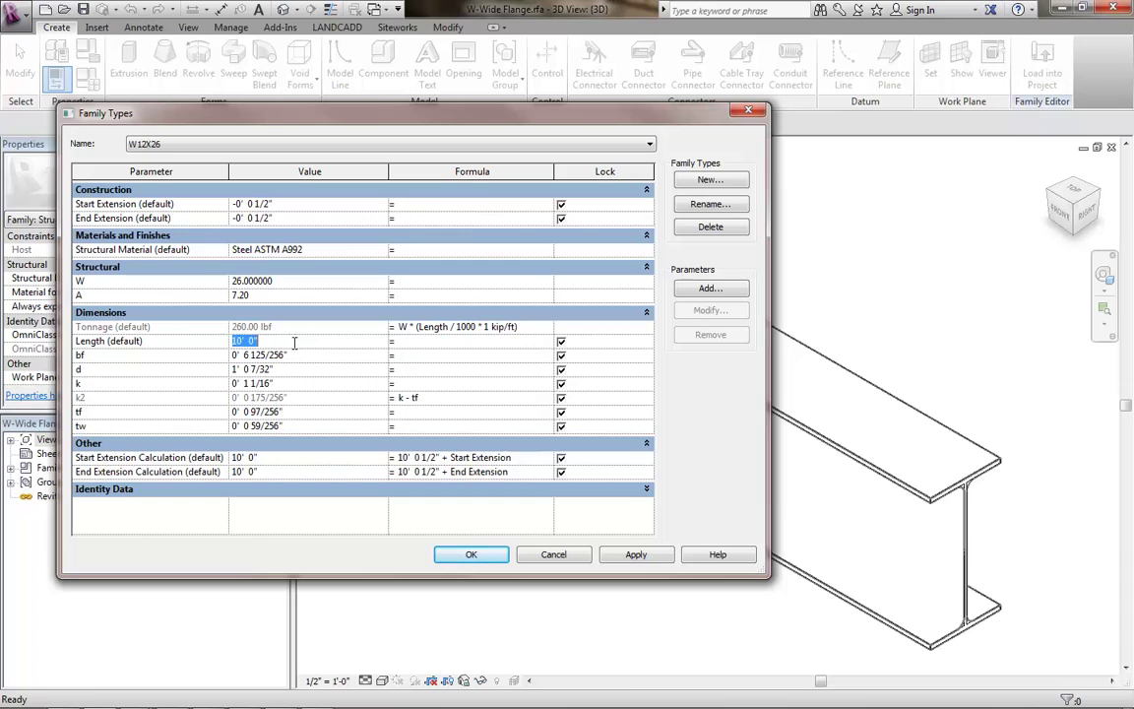
type("5'")
key("Return")
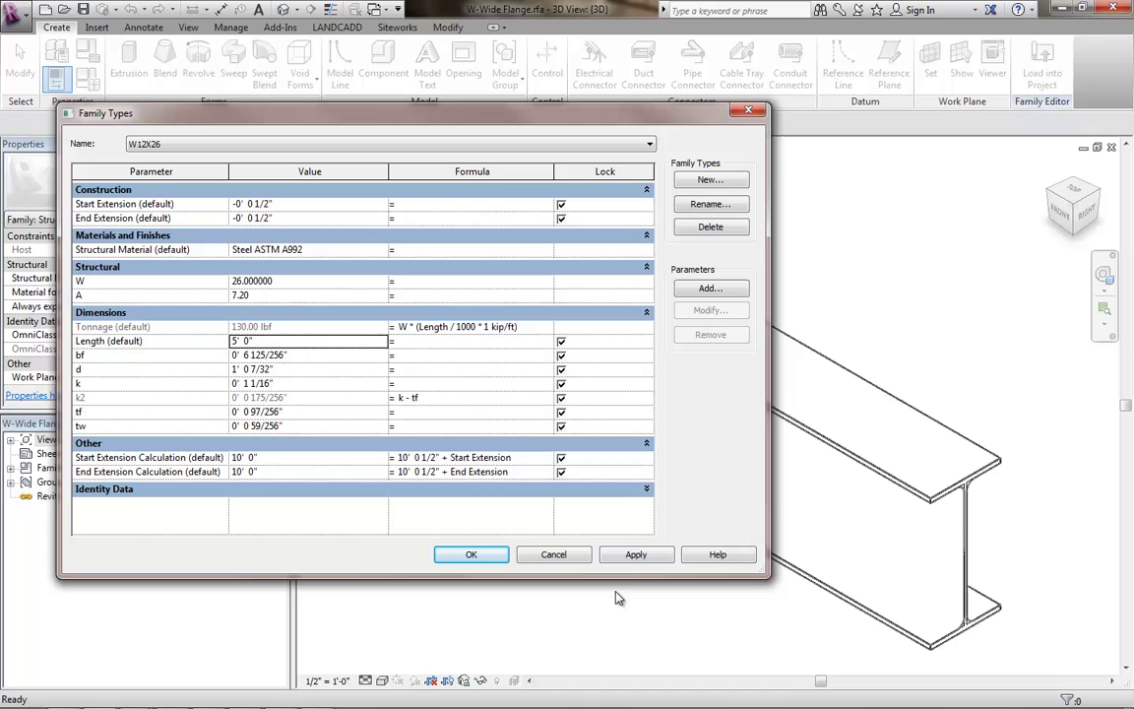
left_click(471, 554)
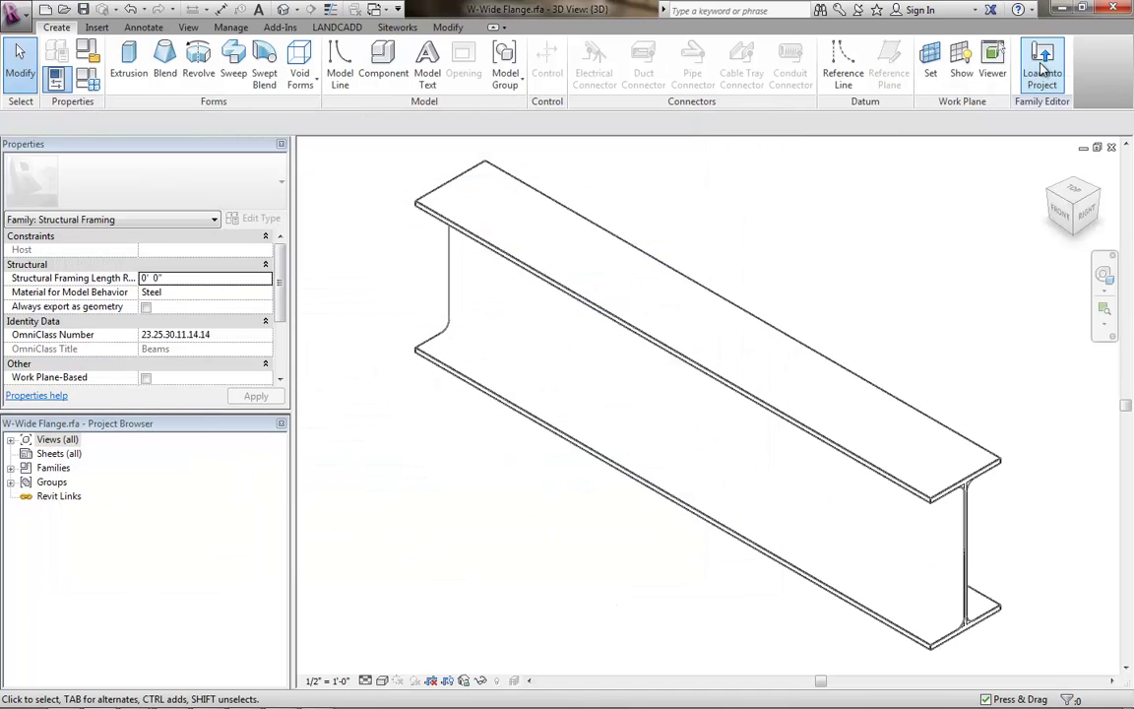
left_click(1044, 67)
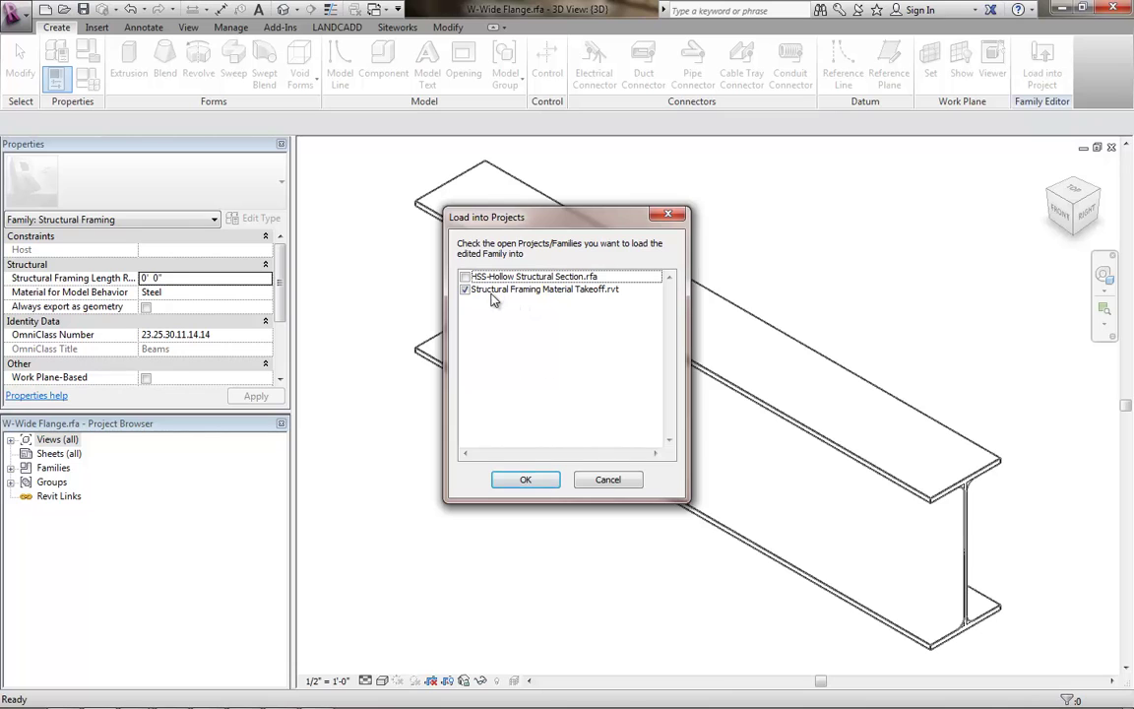
left_click(519, 482)
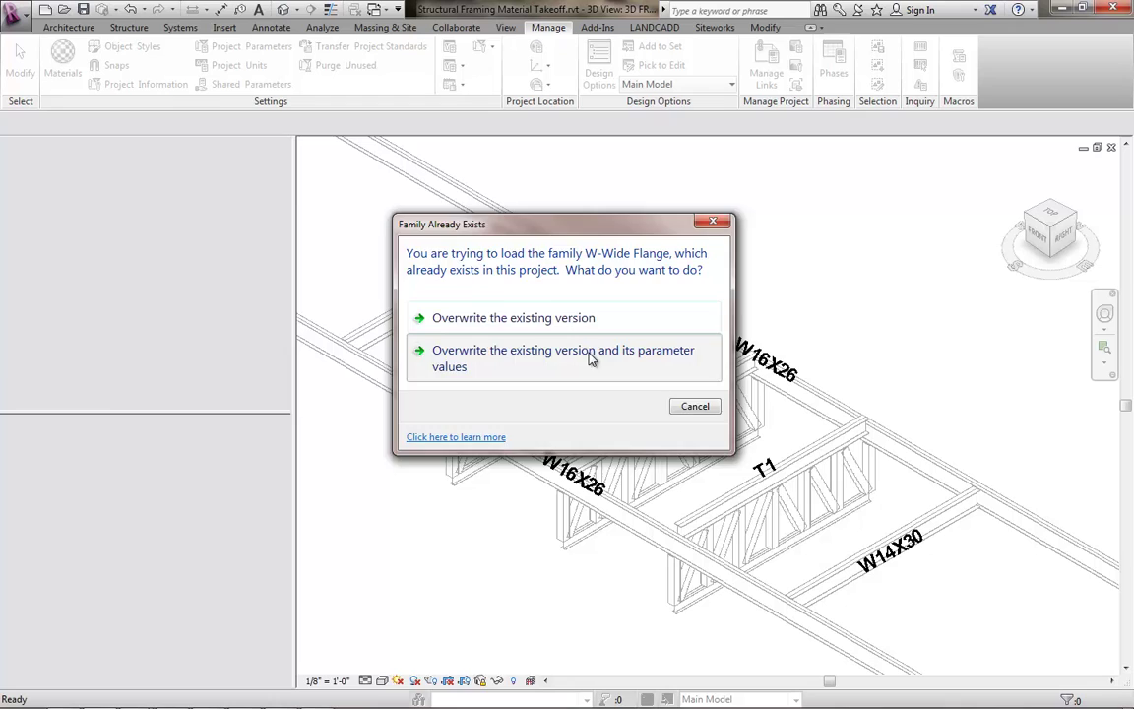
left_click(592, 357)
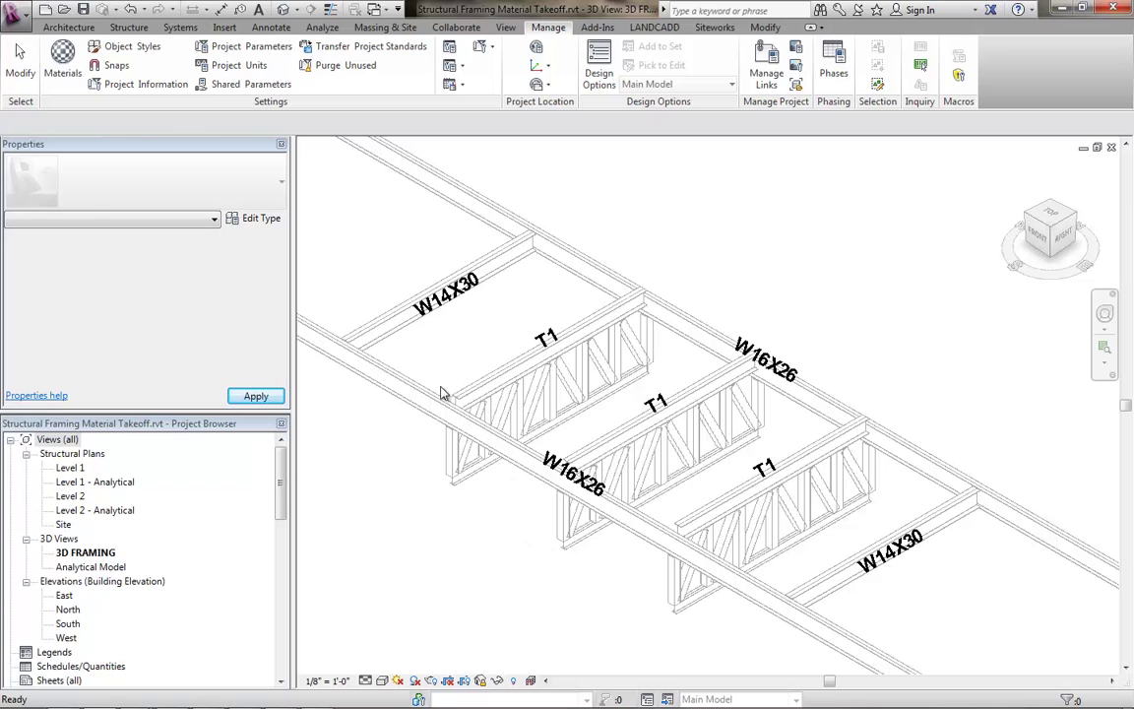
left_click(380, 364)
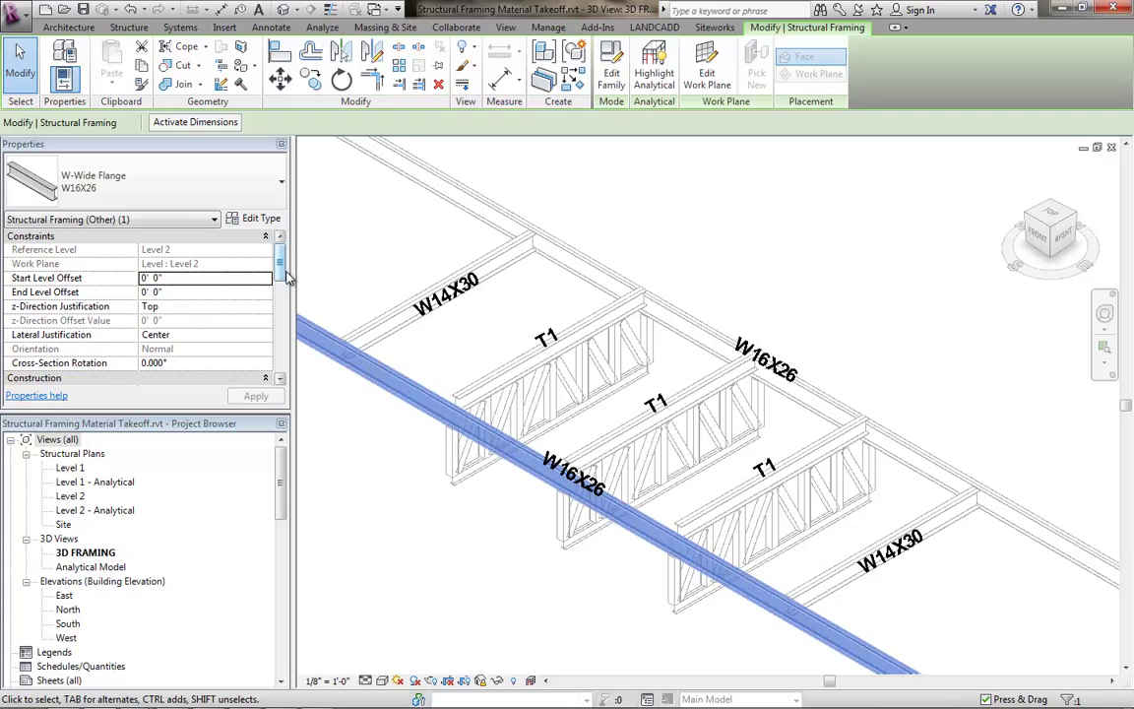
left_click_drag(283, 271, 283, 328)
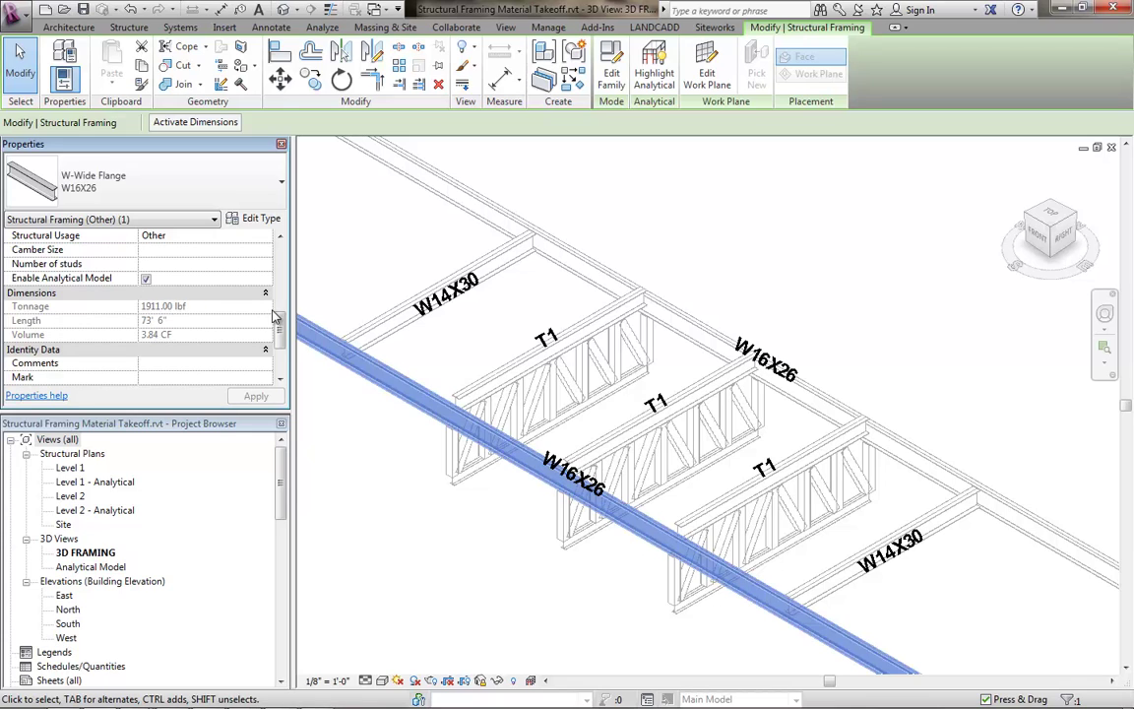
left_click(372, 271)
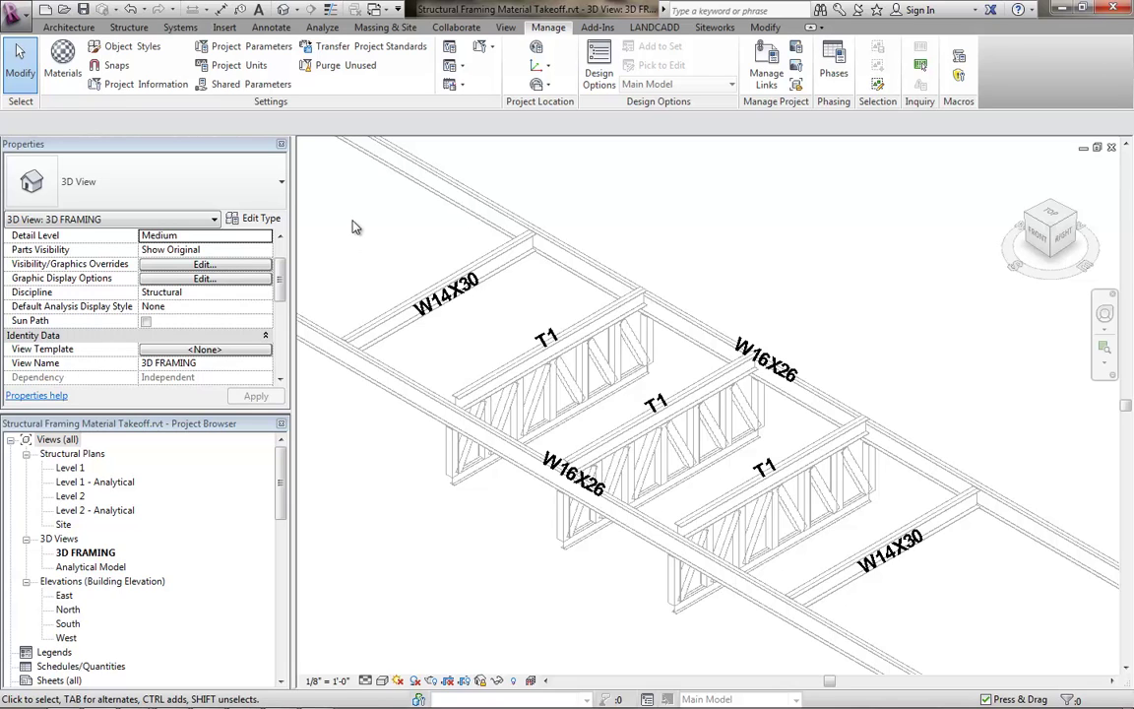
Step: In Project Units, set the Structural Weight format to Tonnes force (Tf)
left_click(237, 65)
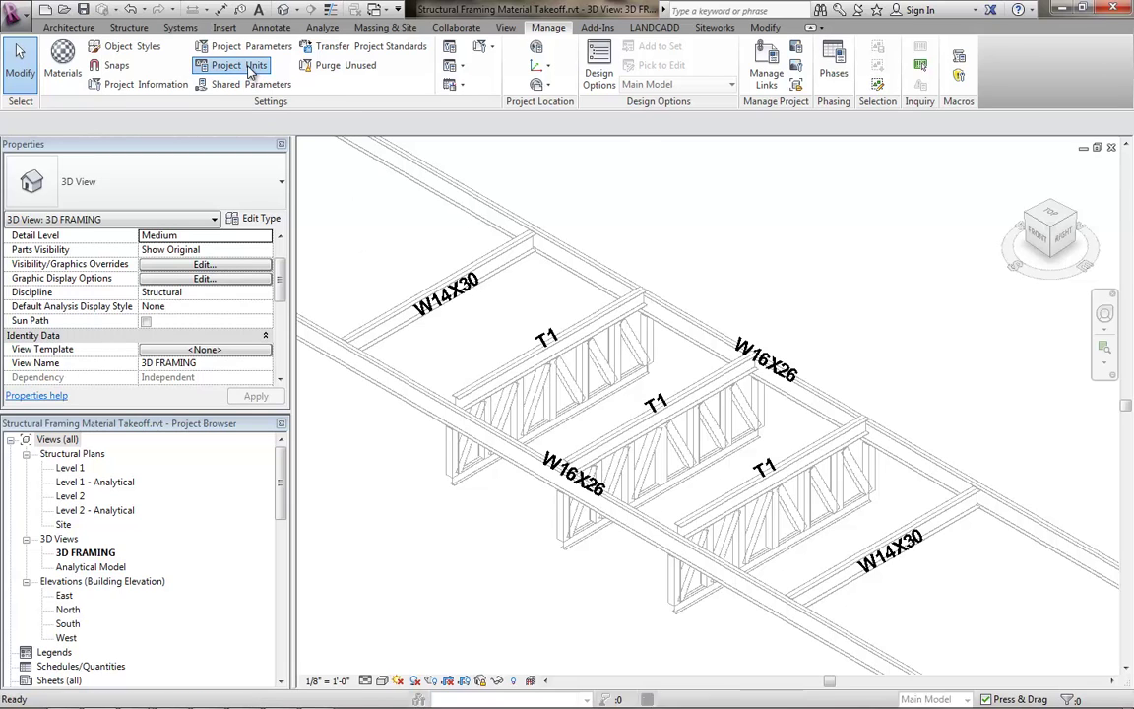
left_click(453, 148)
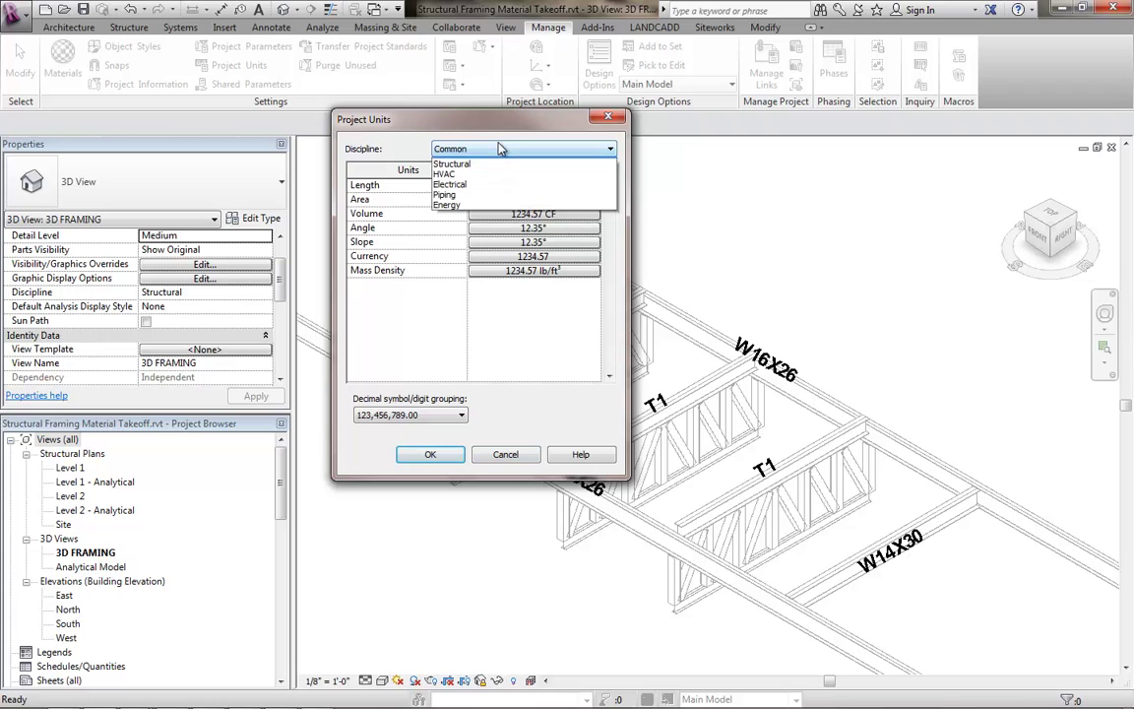
left_click(461, 174)
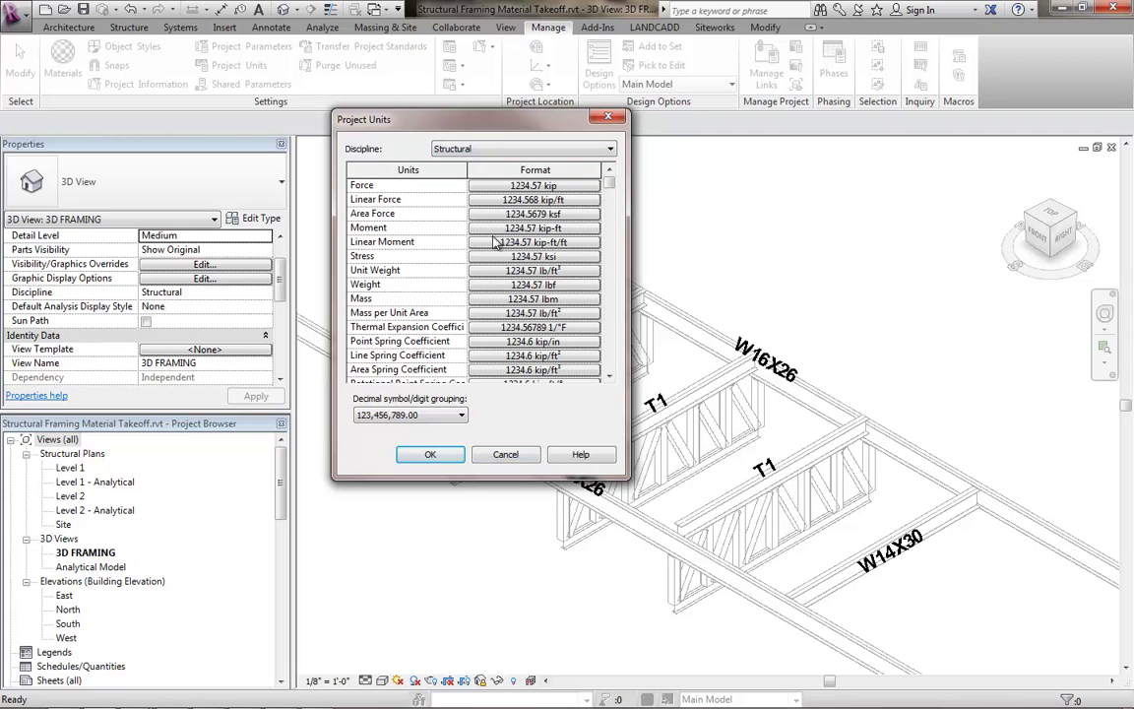
left_click(485, 284)
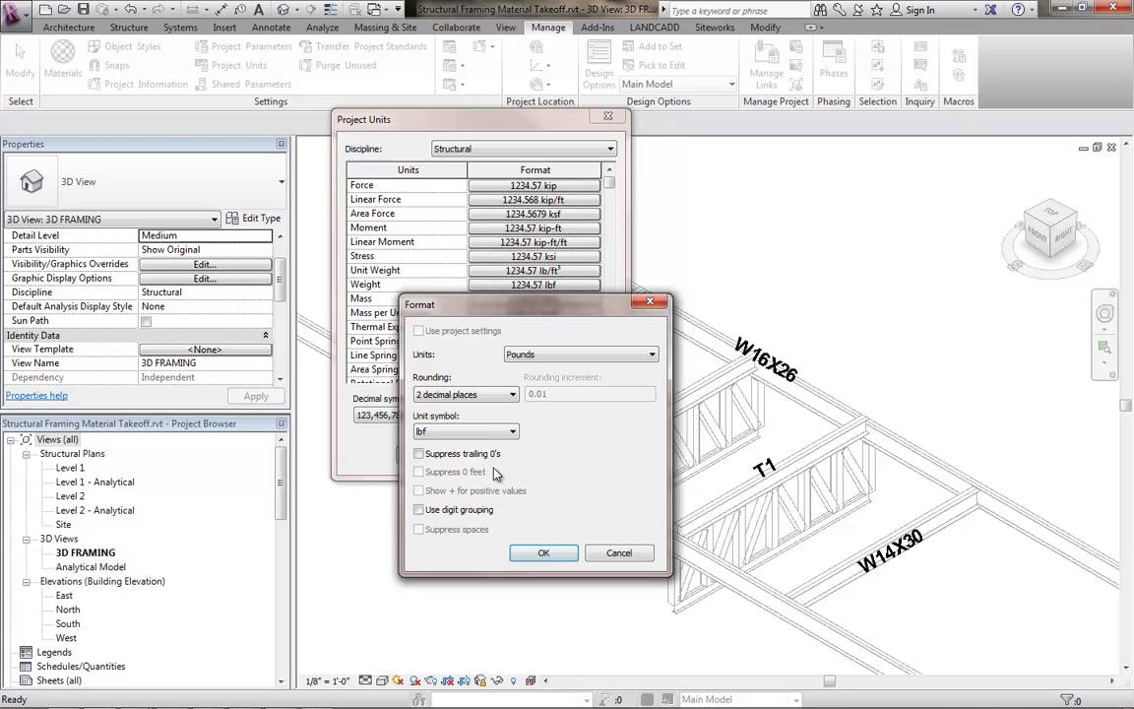
left_click(478, 432)
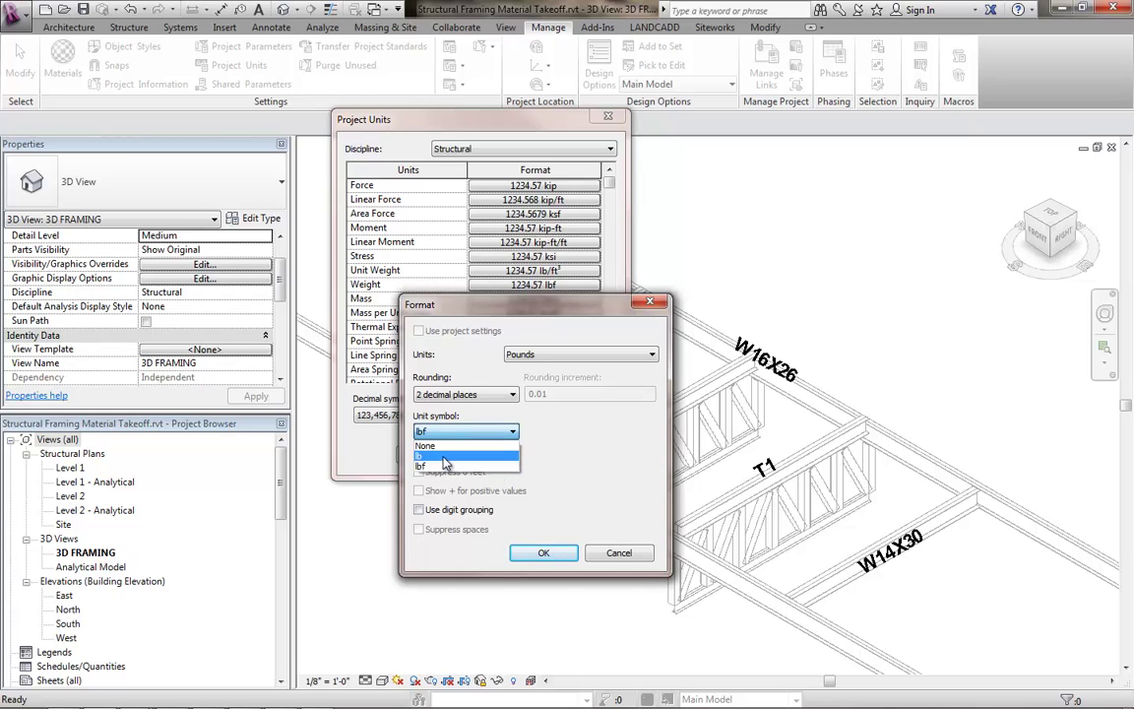
left_click(451, 455)
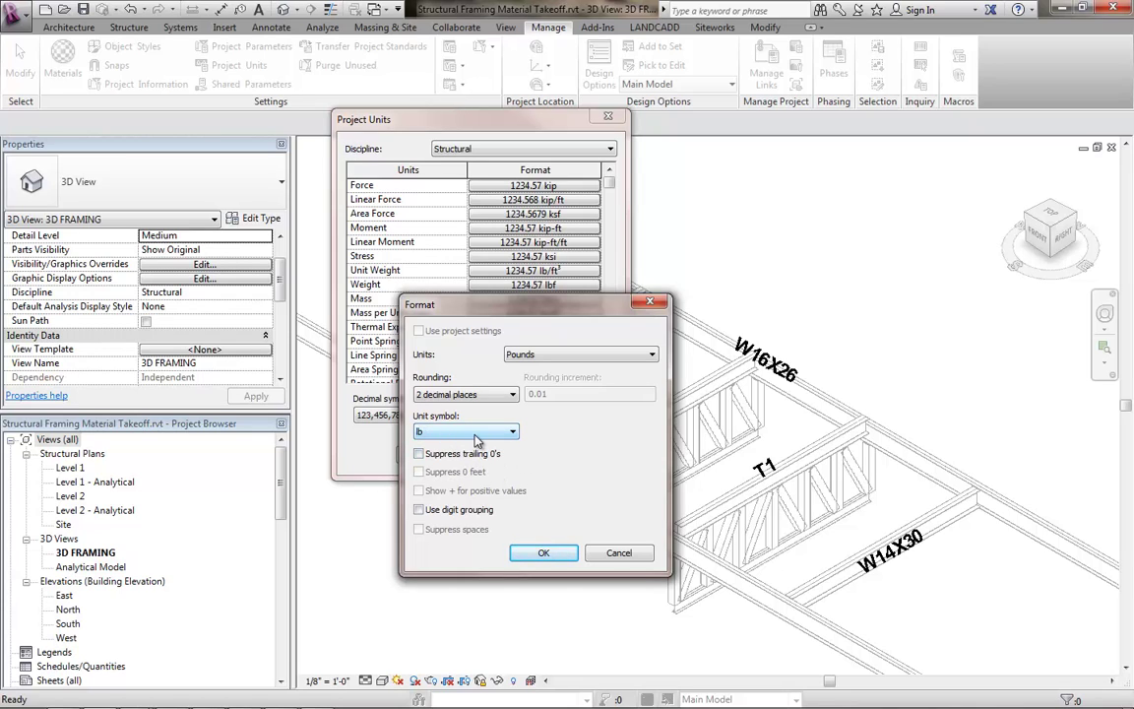
left_click(549, 356)
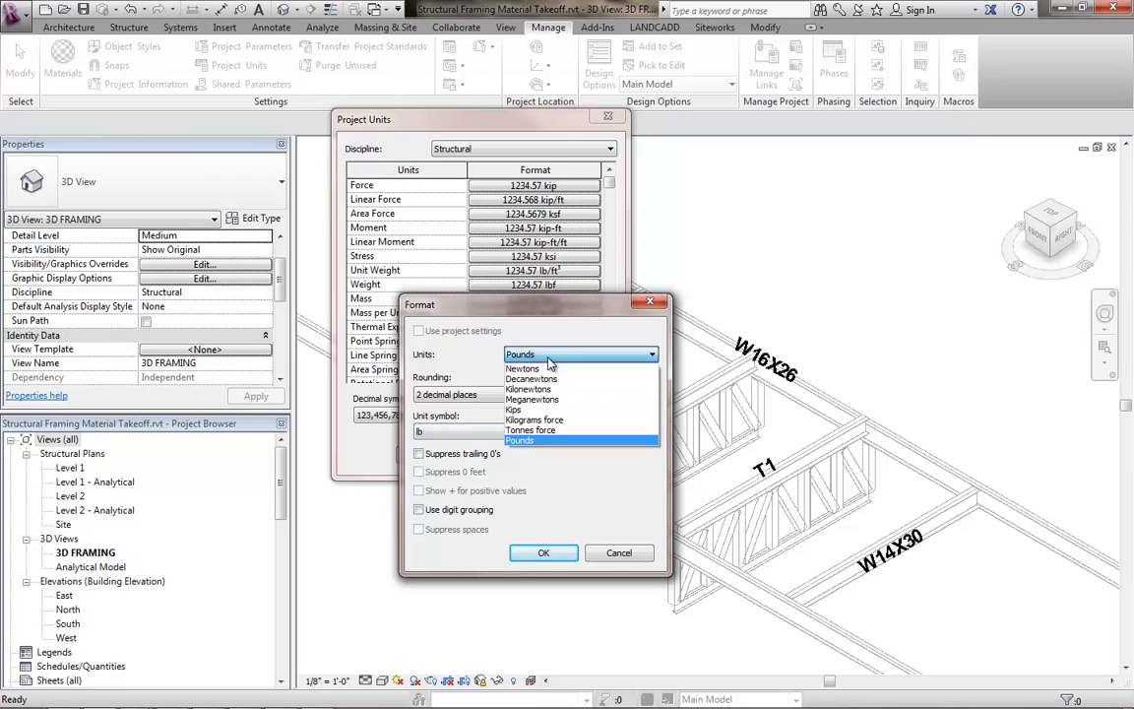
left_click(547, 432)
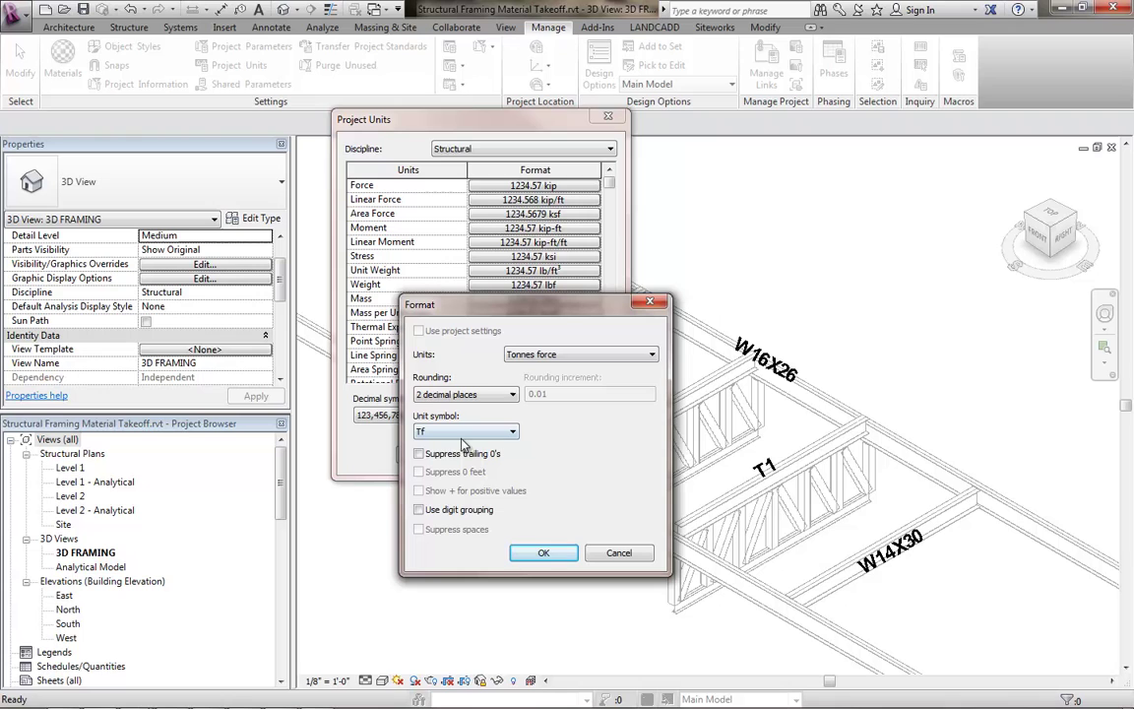
left_click(541, 551)
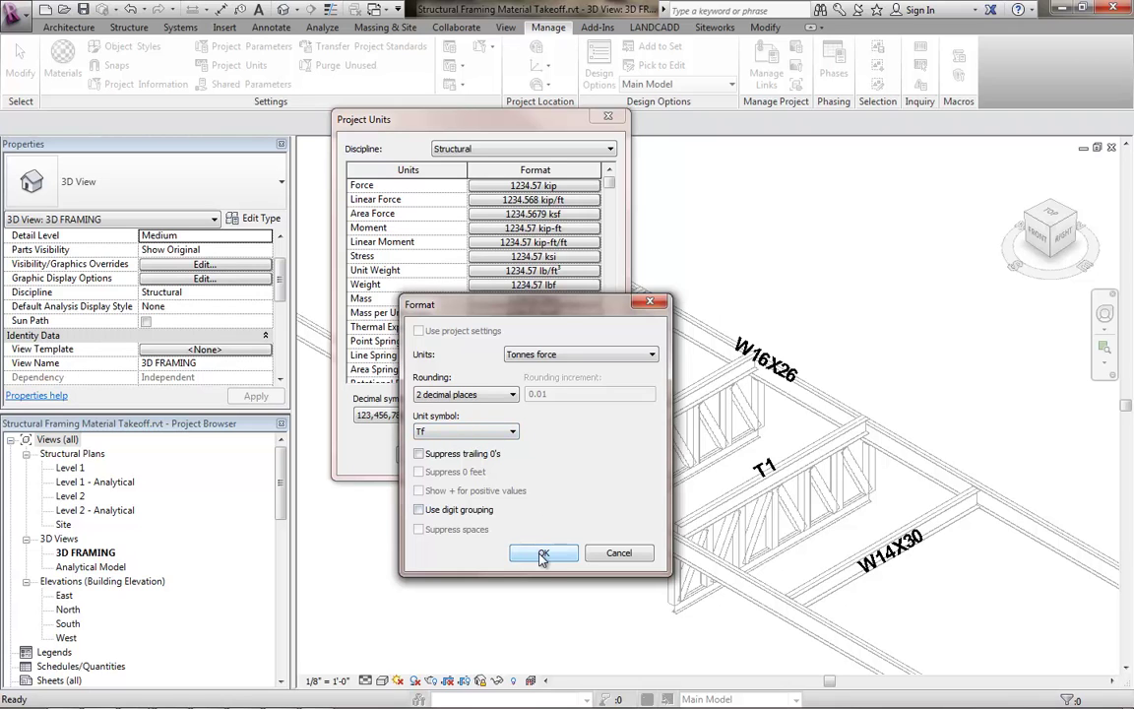
left_click(541, 552)
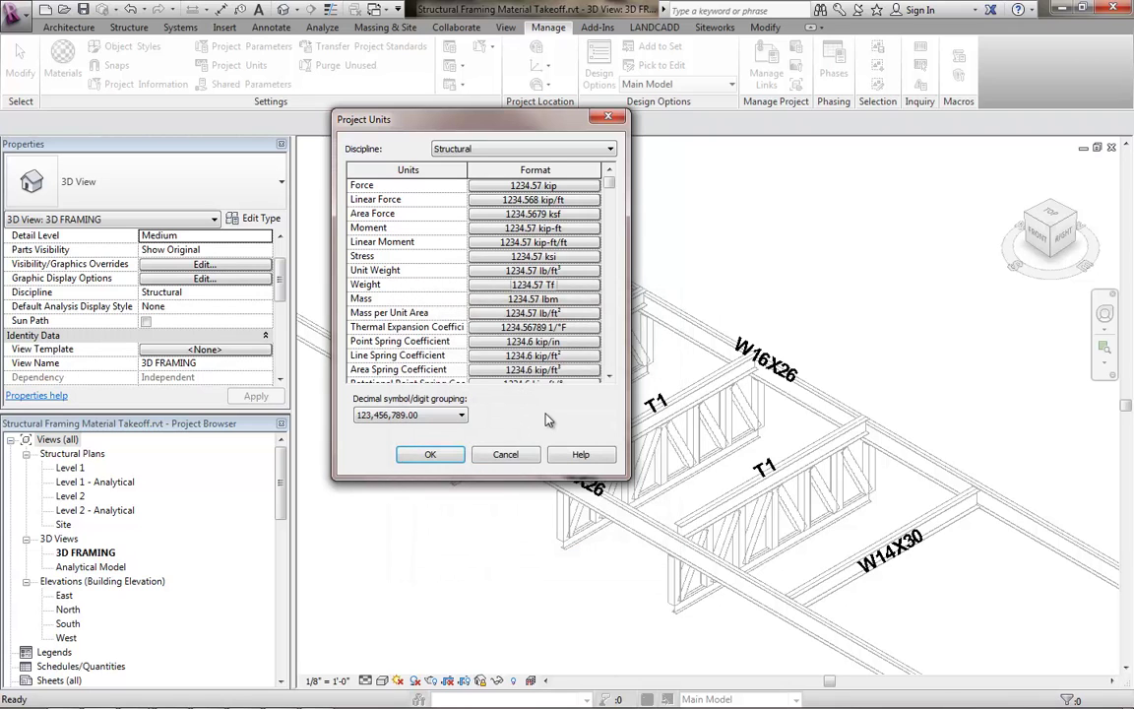
Step: Close Project Units and verify the W16X26 beam's Tonnage reads 0.867 Tf
left_click(433, 455)
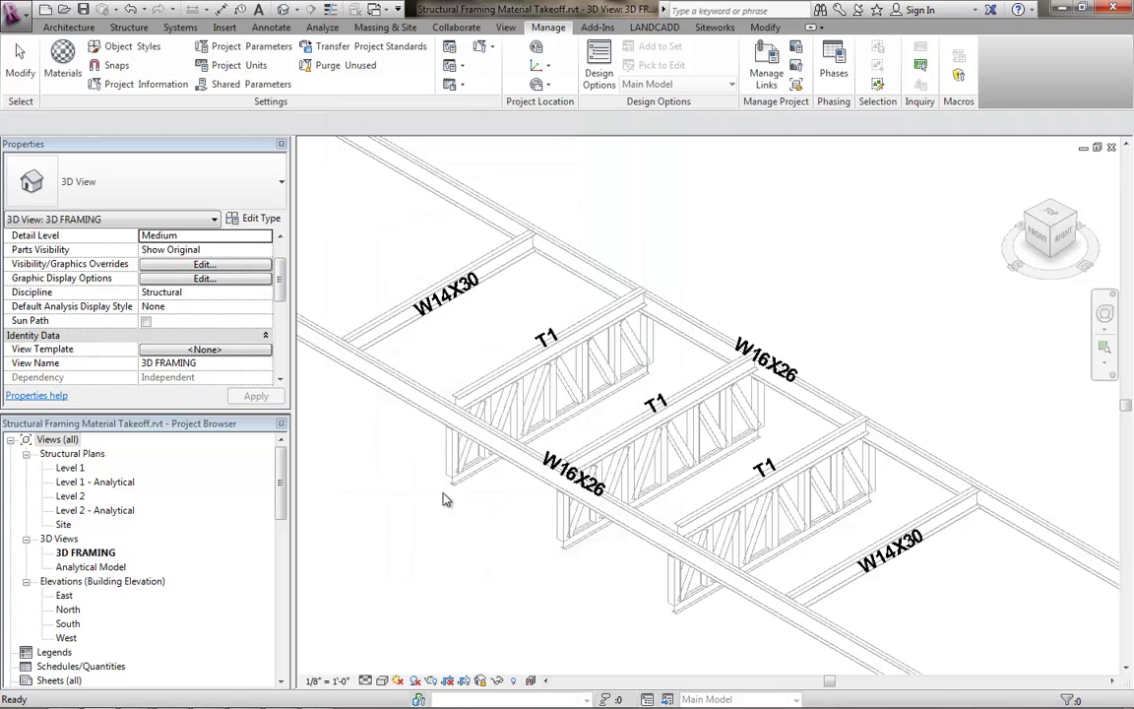
left_click(423, 396)
left_click_drag(281, 279, 281, 335)
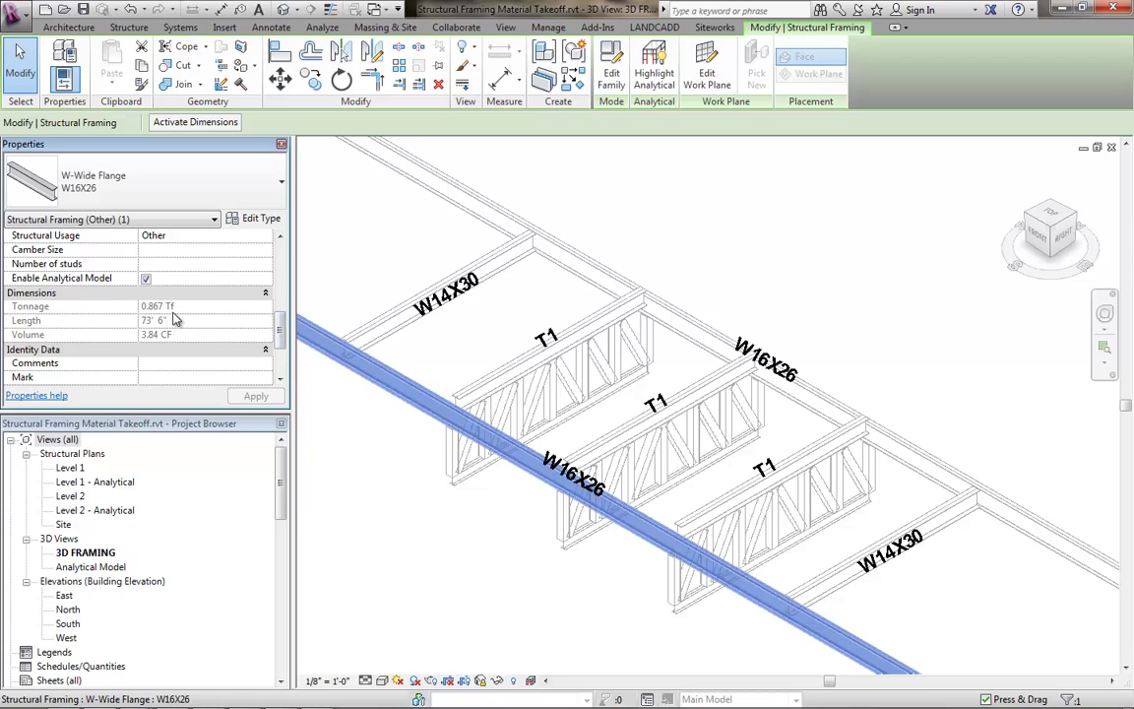
left_click(331, 417)
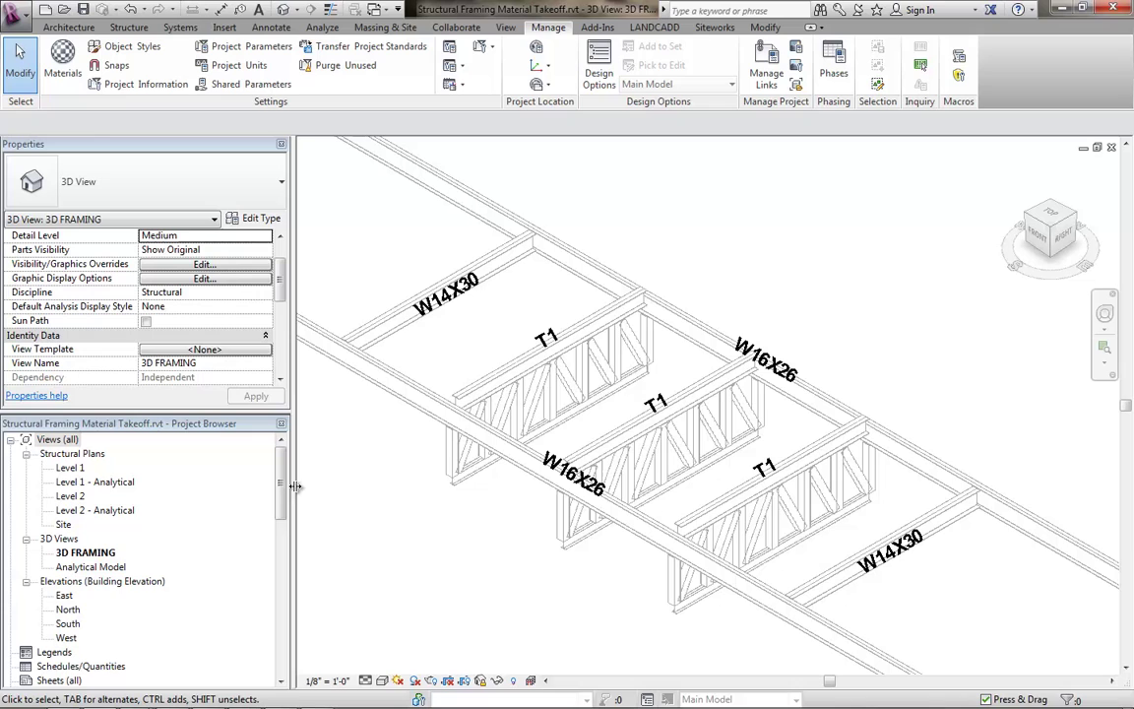
Step: Create a new schedule from Schedules/Quantities with the Structural Framing category
scroll(283, 533, "down", 5)
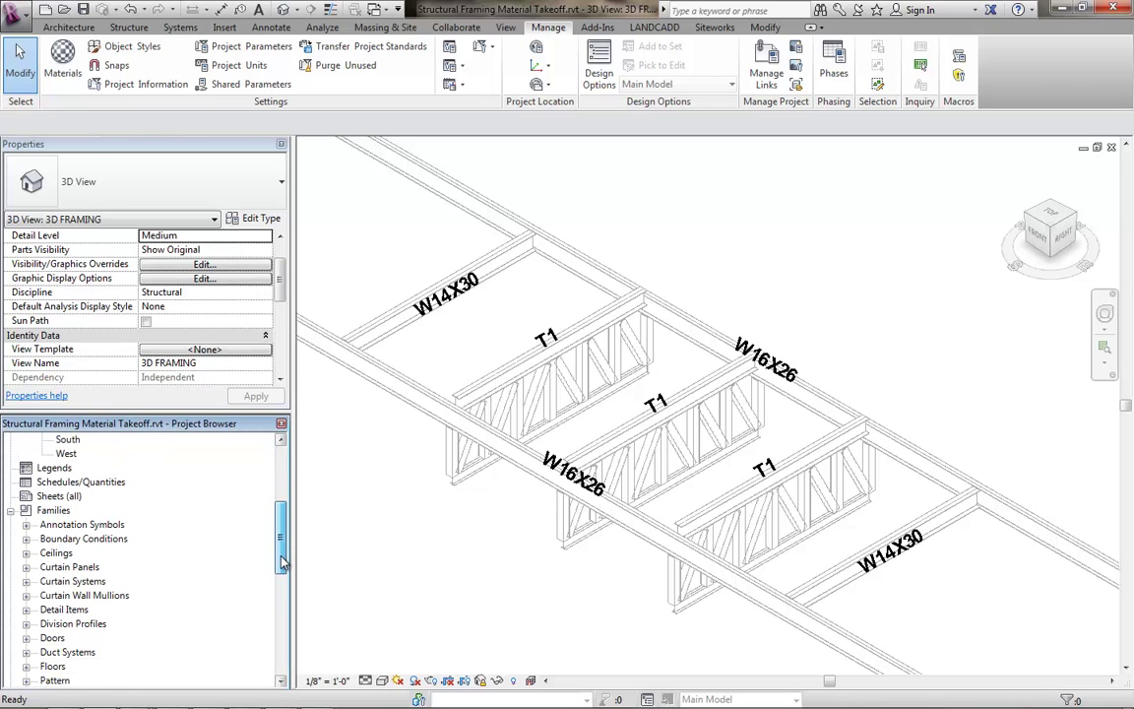
left_click(98, 489)
right_click(99, 483)
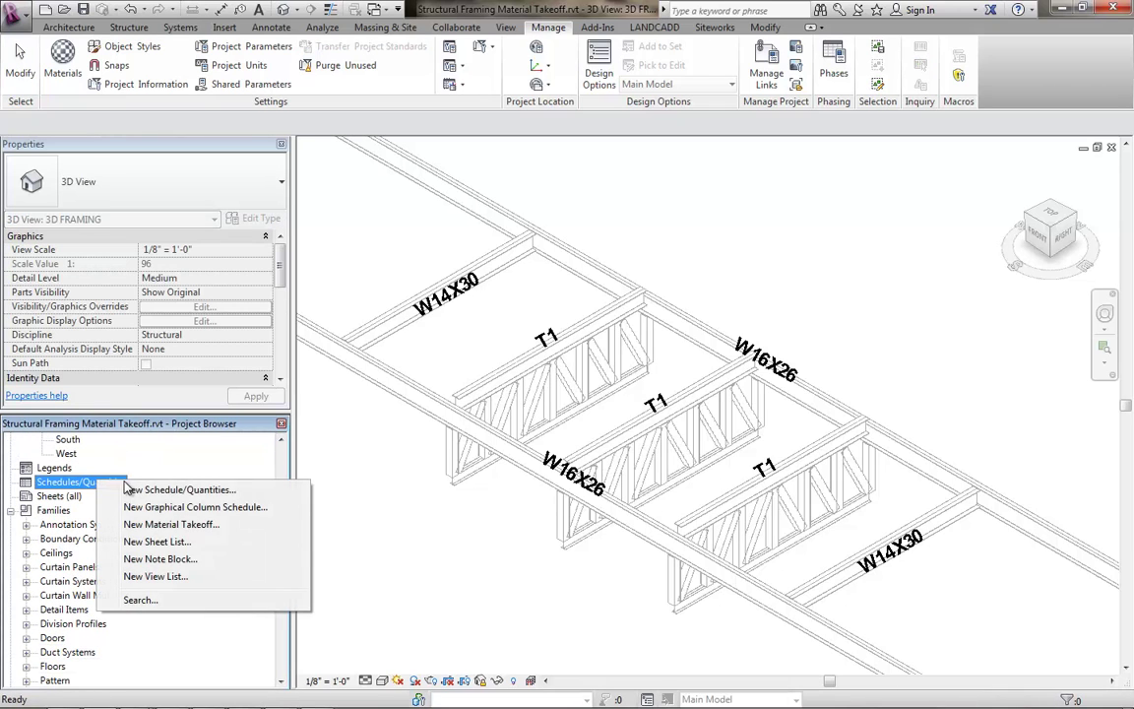
left_click(177, 491)
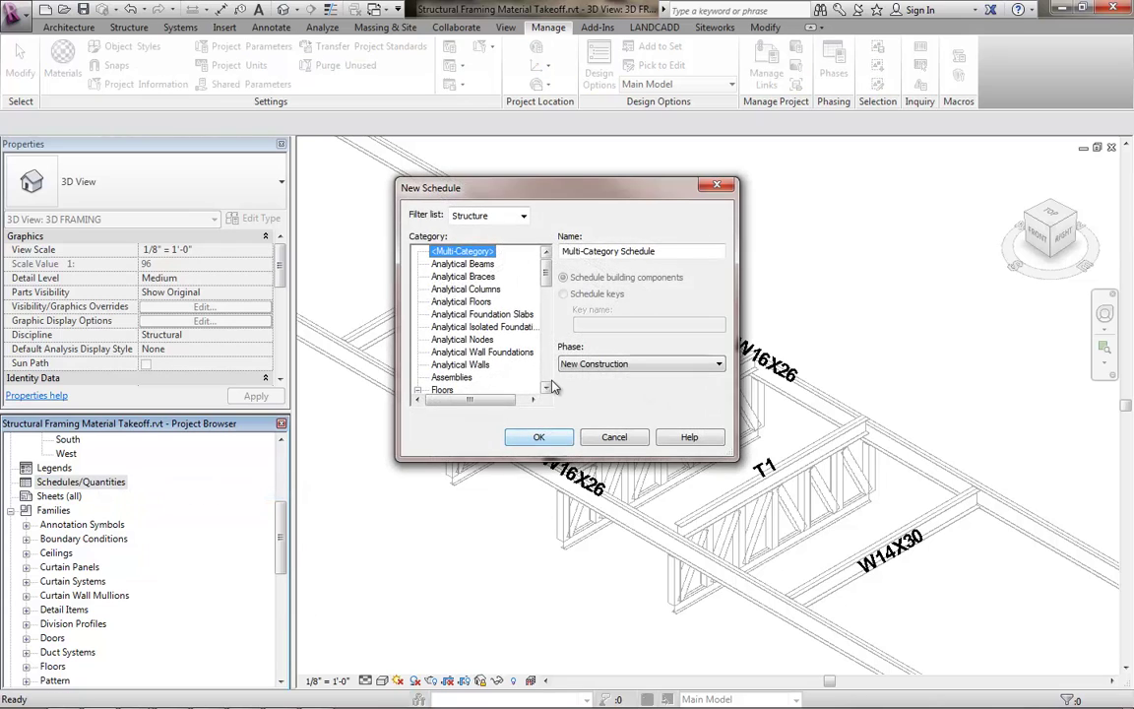
left_click_drag(545, 259, 547, 351)
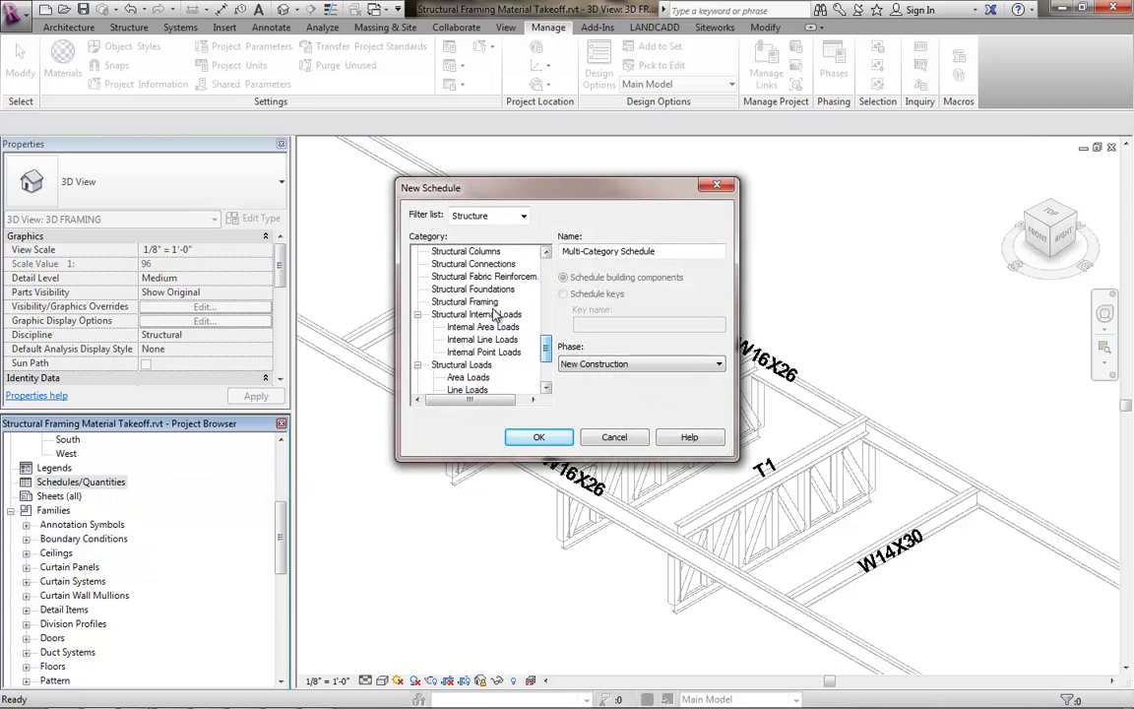
left_click(468, 301)
Step: Add Count, Family and Type as the schedule's first three fields
left_click(544, 437)
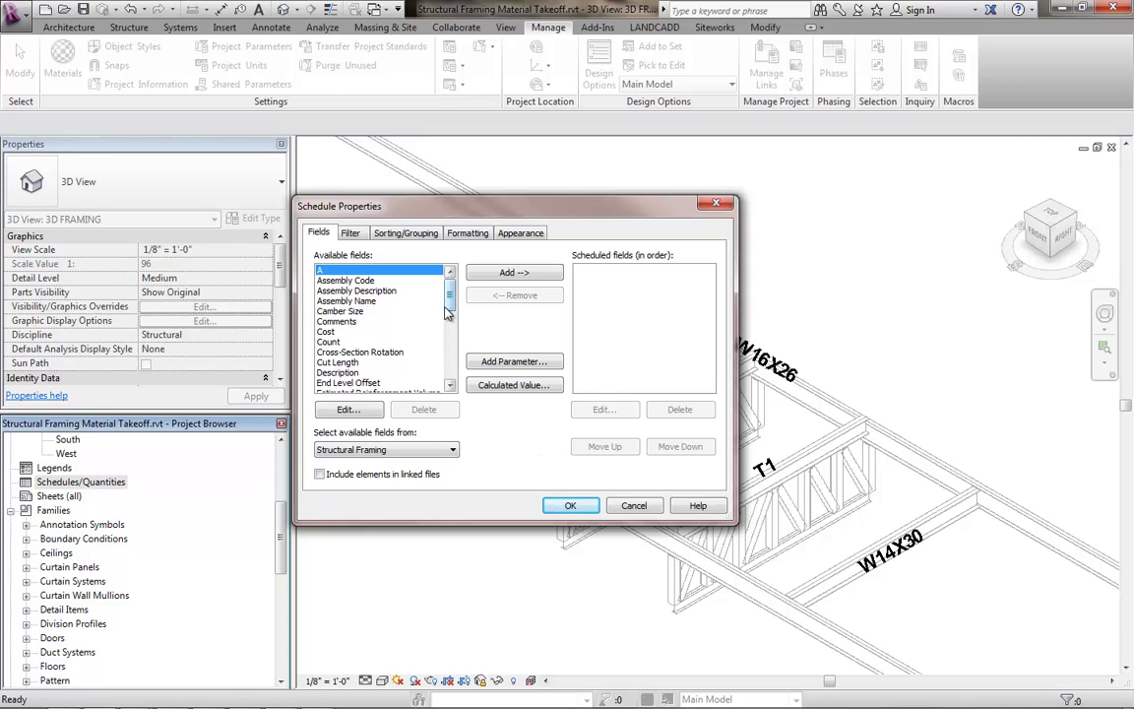
left_click(388, 341)
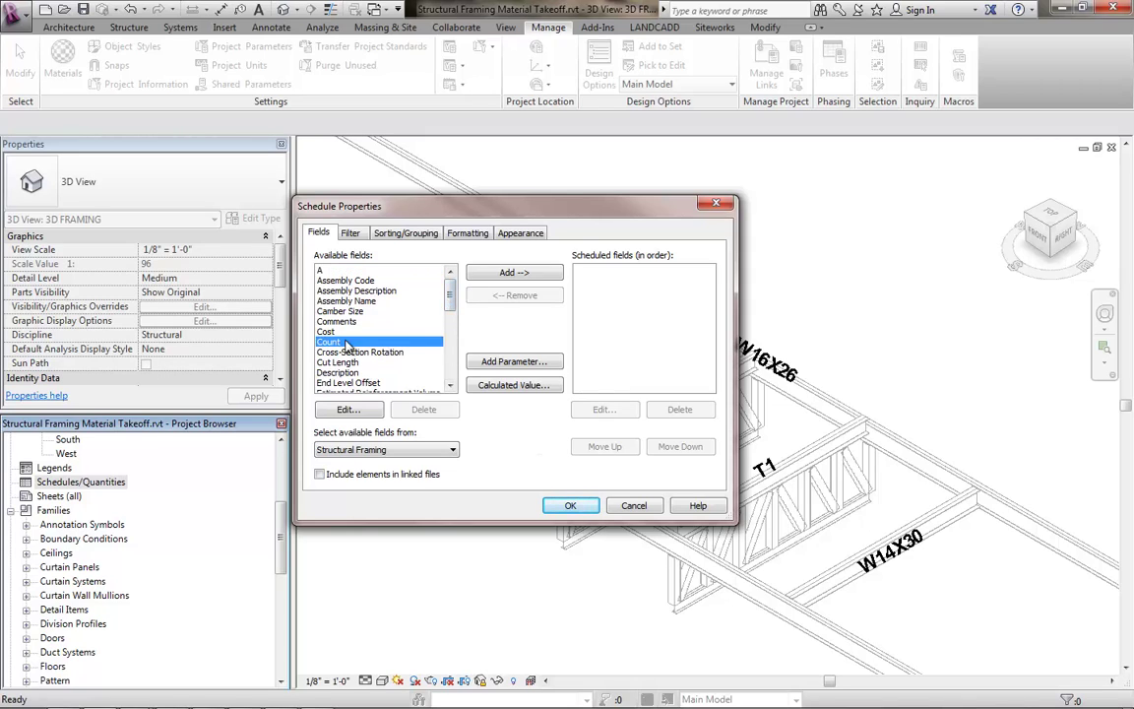
left_click(511, 274)
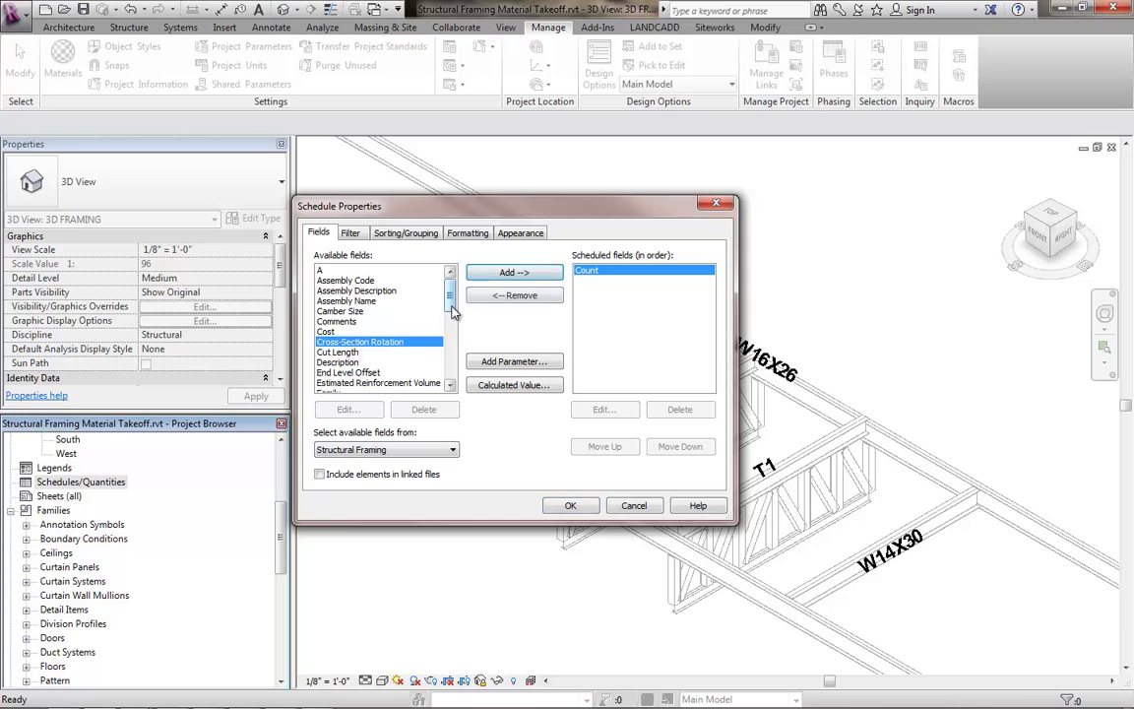
scroll(409, 295, "down", 1)
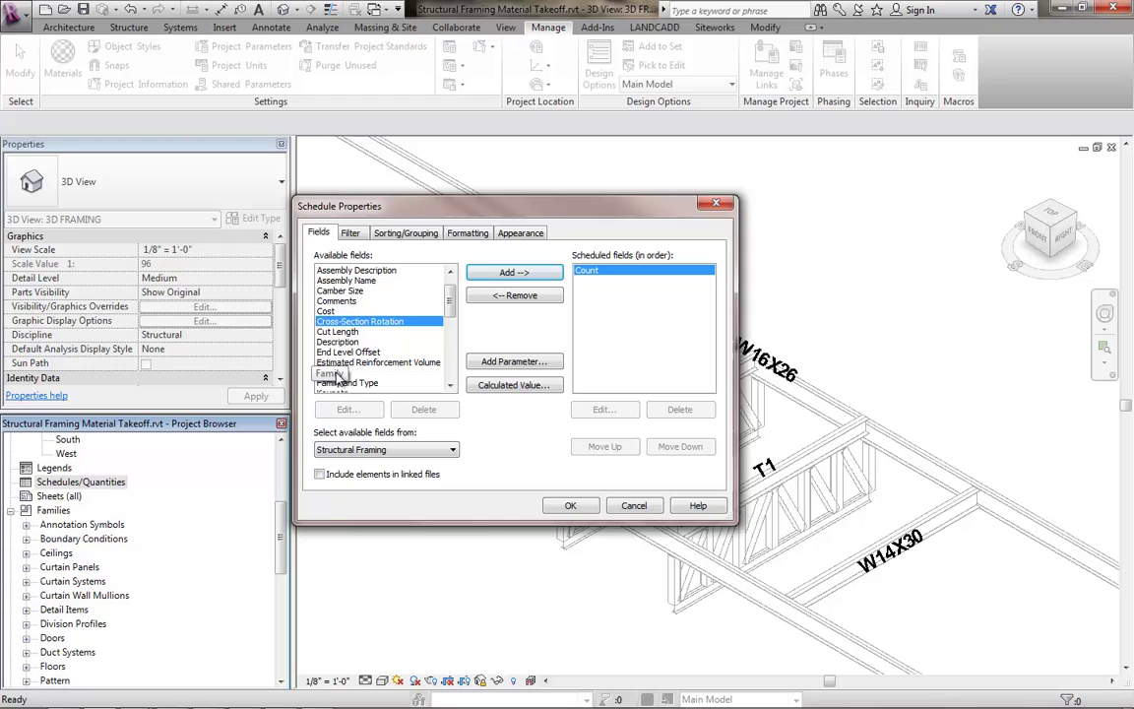
left_click(334, 373)
left_click(515, 274)
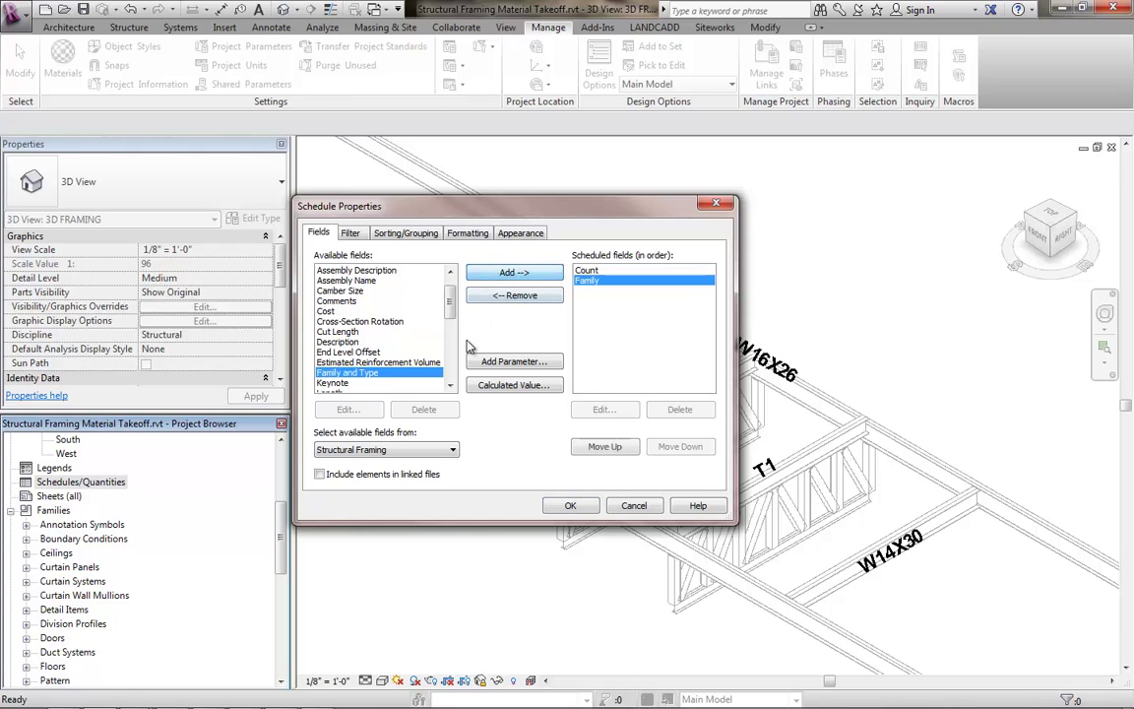
scroll(451, 313, "down", 2)
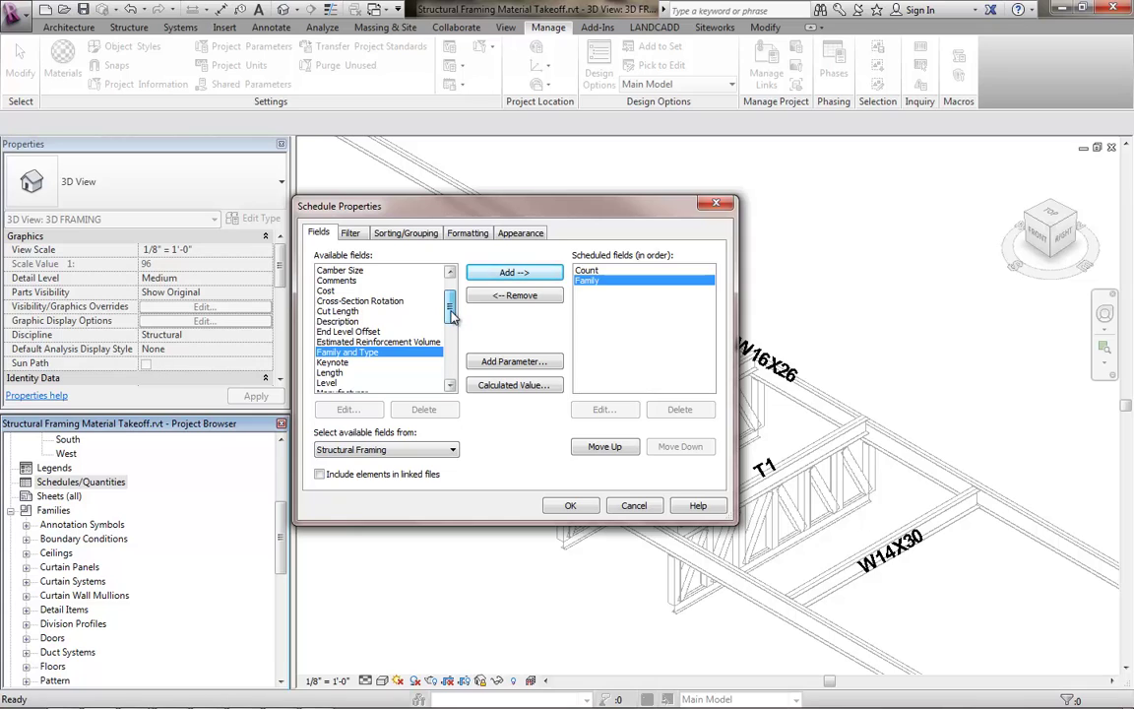
scroll(451, 313, "down", 1)
scroll(451, 324, "down", 5)
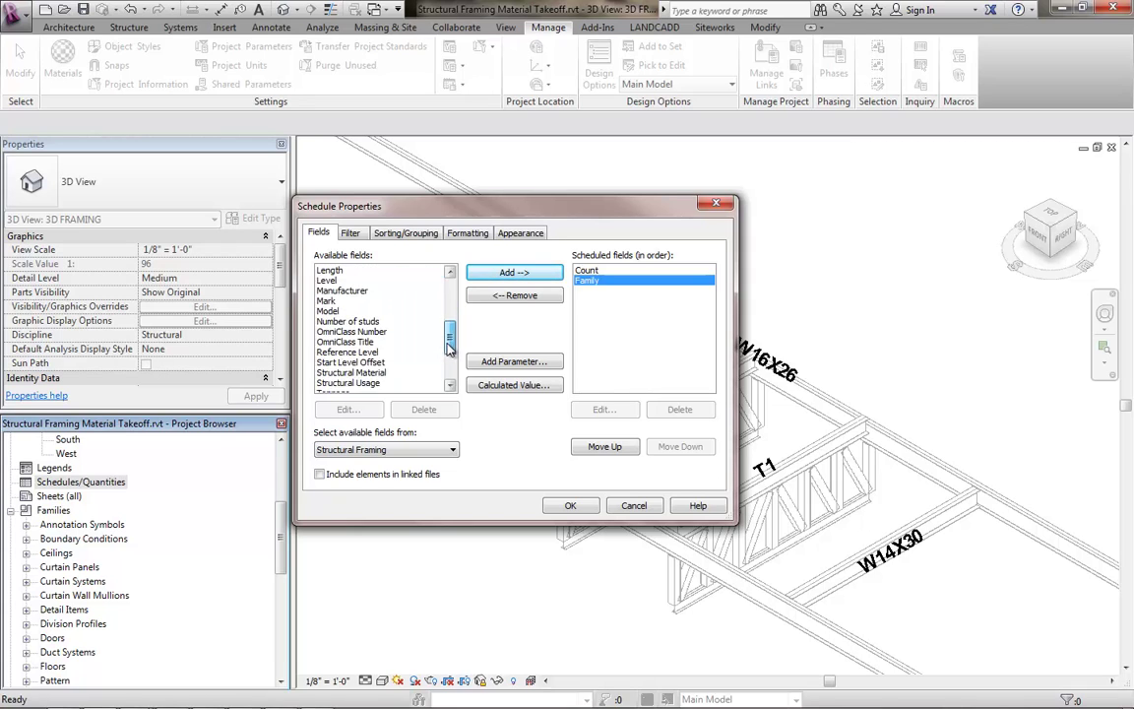
left_click(330, 352)
left_click(513, 273)
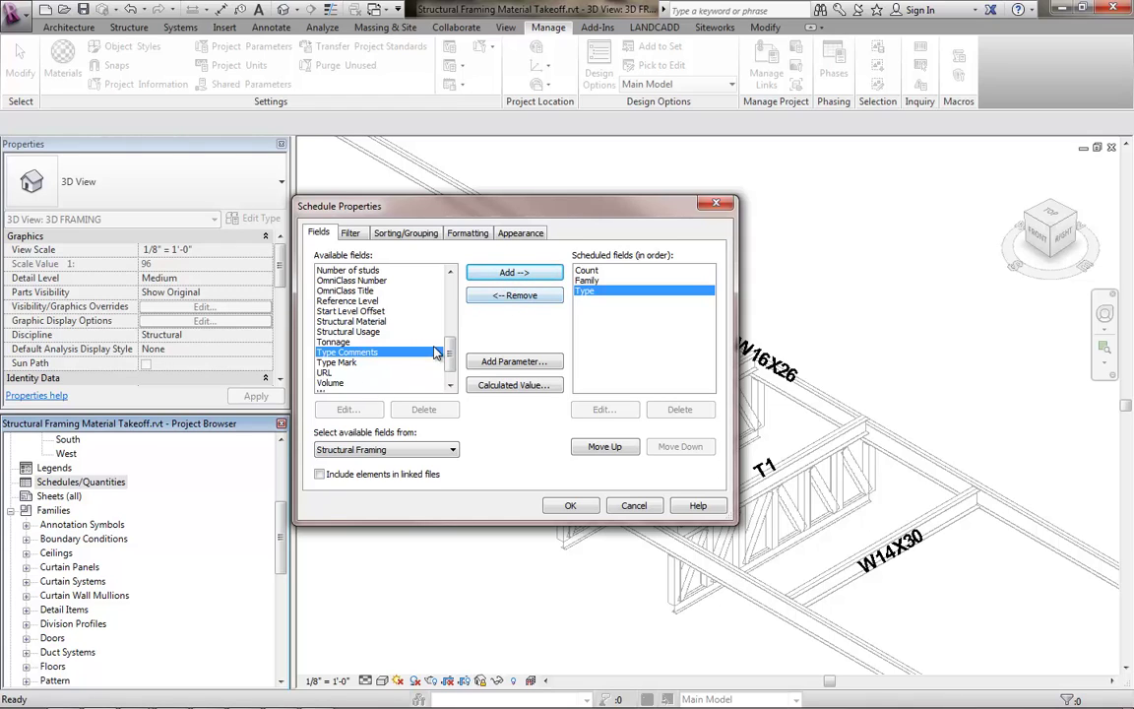
Step: Add W, Length and Tonnage to the scheduled fields after Type
scroll(406, 330, "down", 1)
left_click(334, 372)
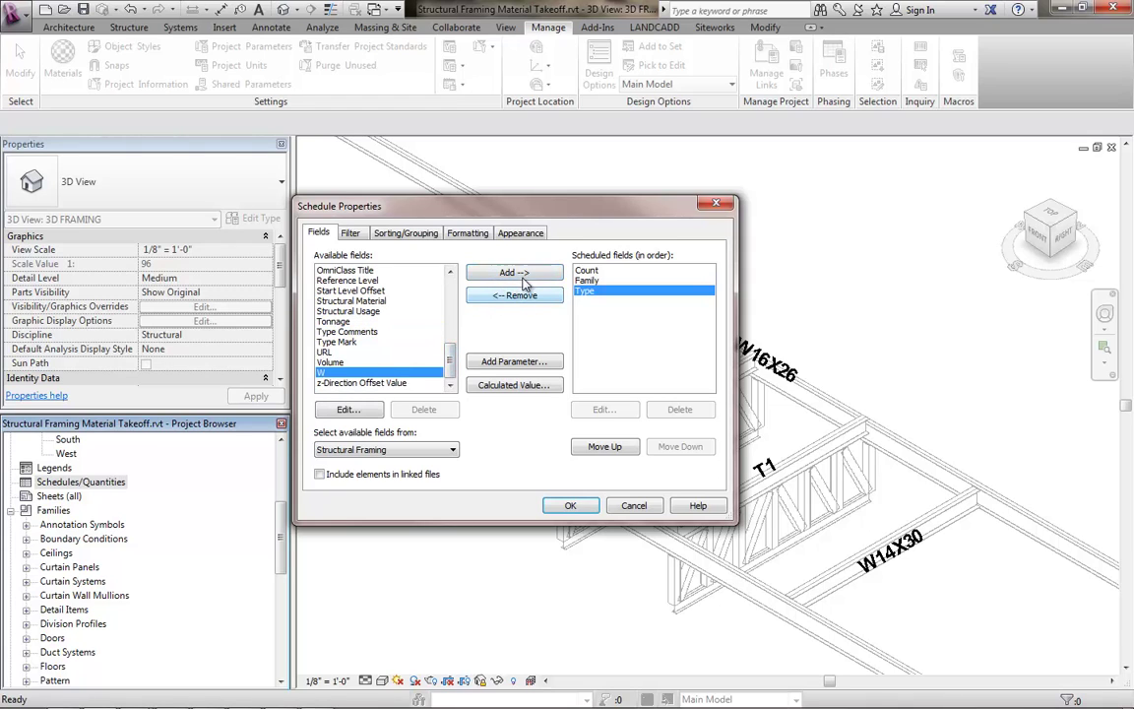
left_click(476, 272)
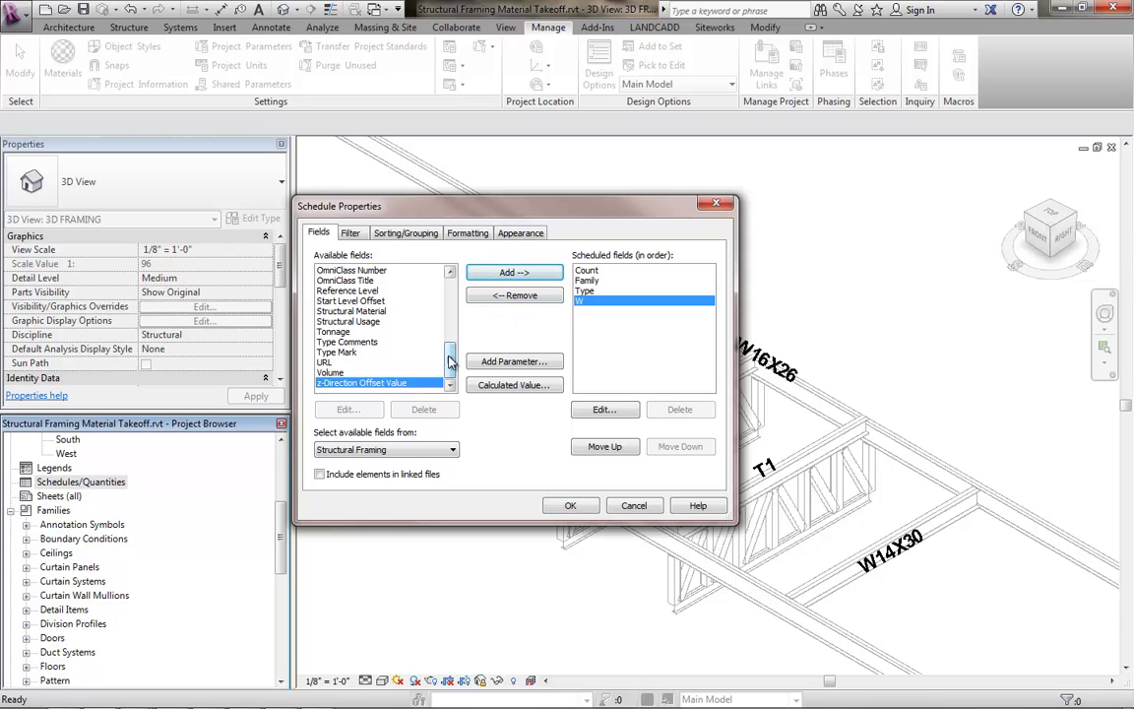
left_click_drag(450, 364, 451, 323)
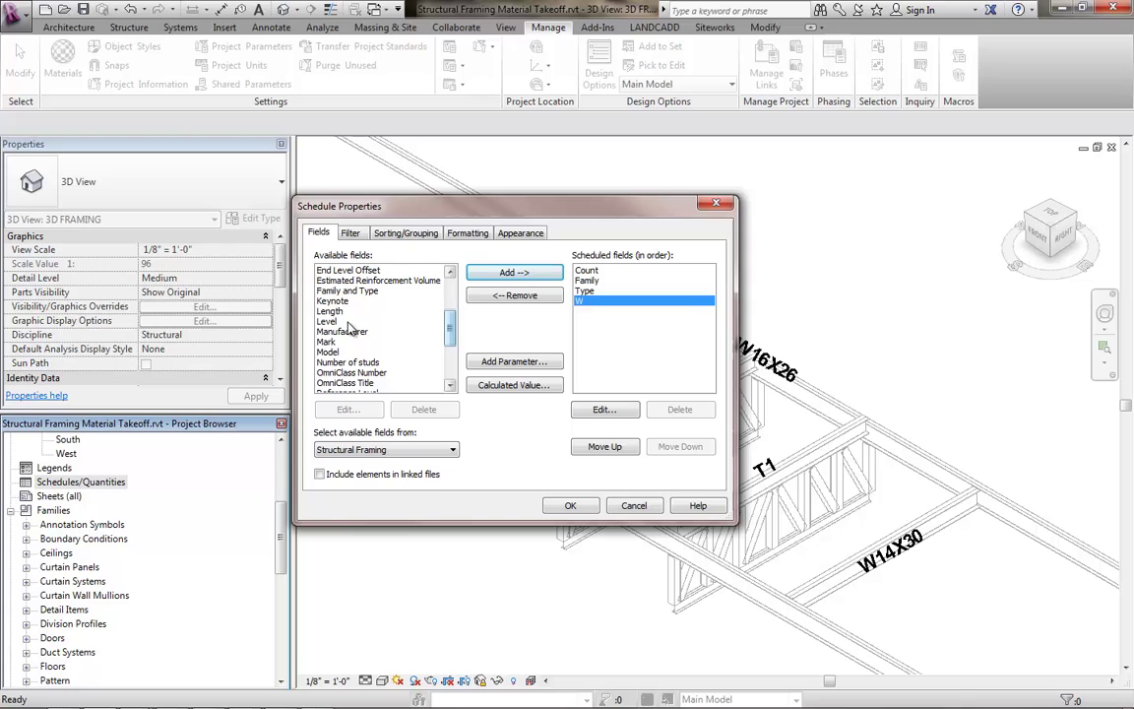
left_click(338, 312)
left_click(513, 273)
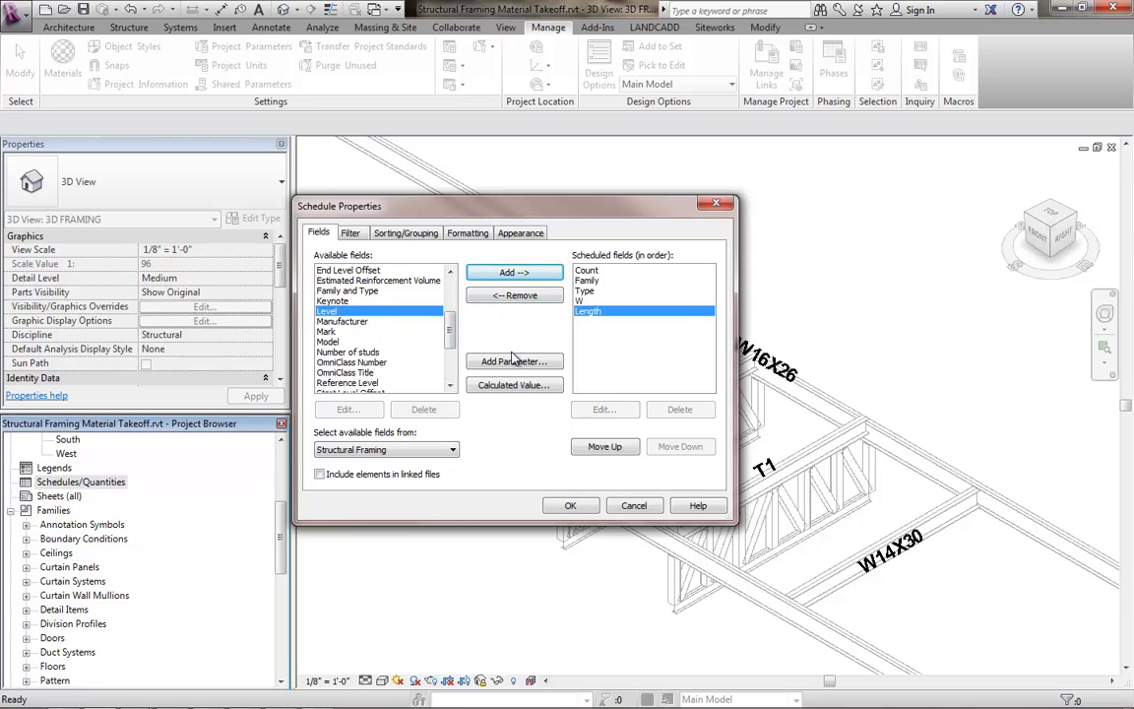
left_click_drag(451, 338, 453, 301)
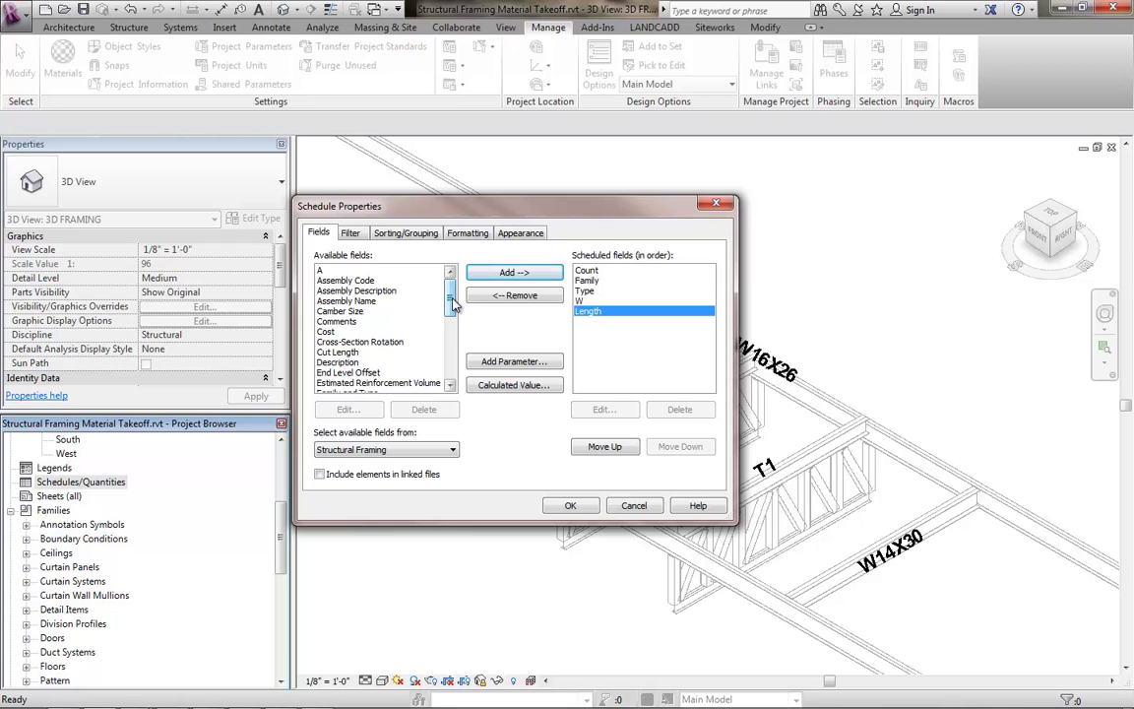
left_click_drag(453, 305, 446, 364)
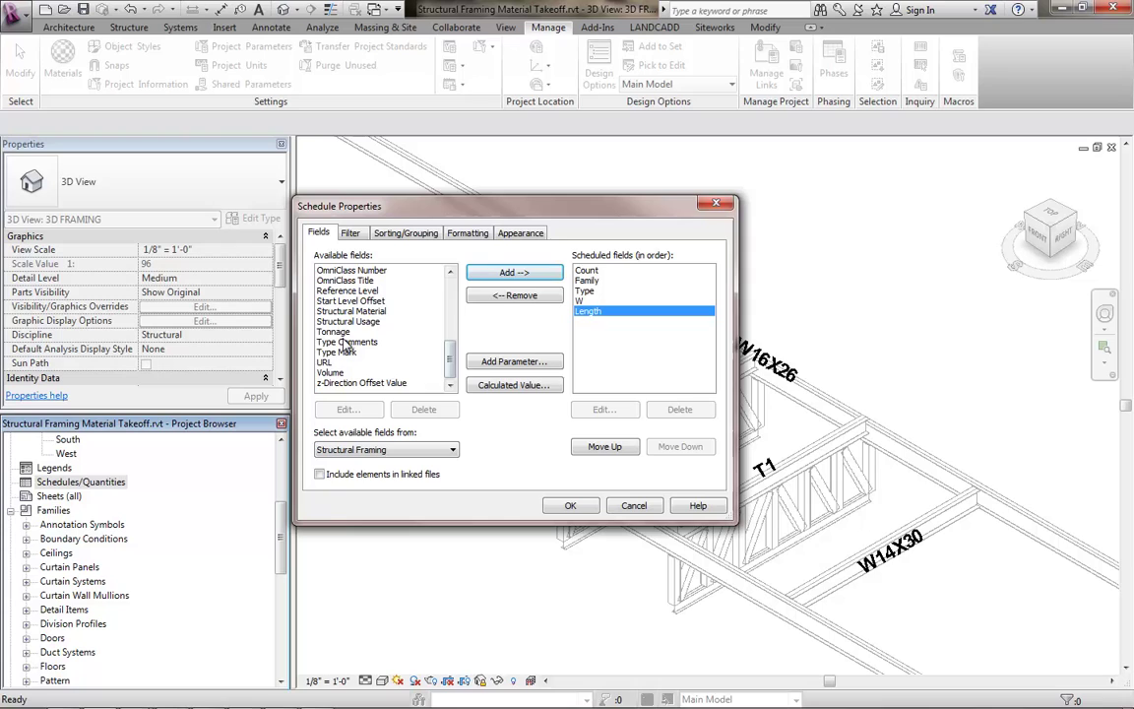
left_click(335, 332)
left_click(514, 271)
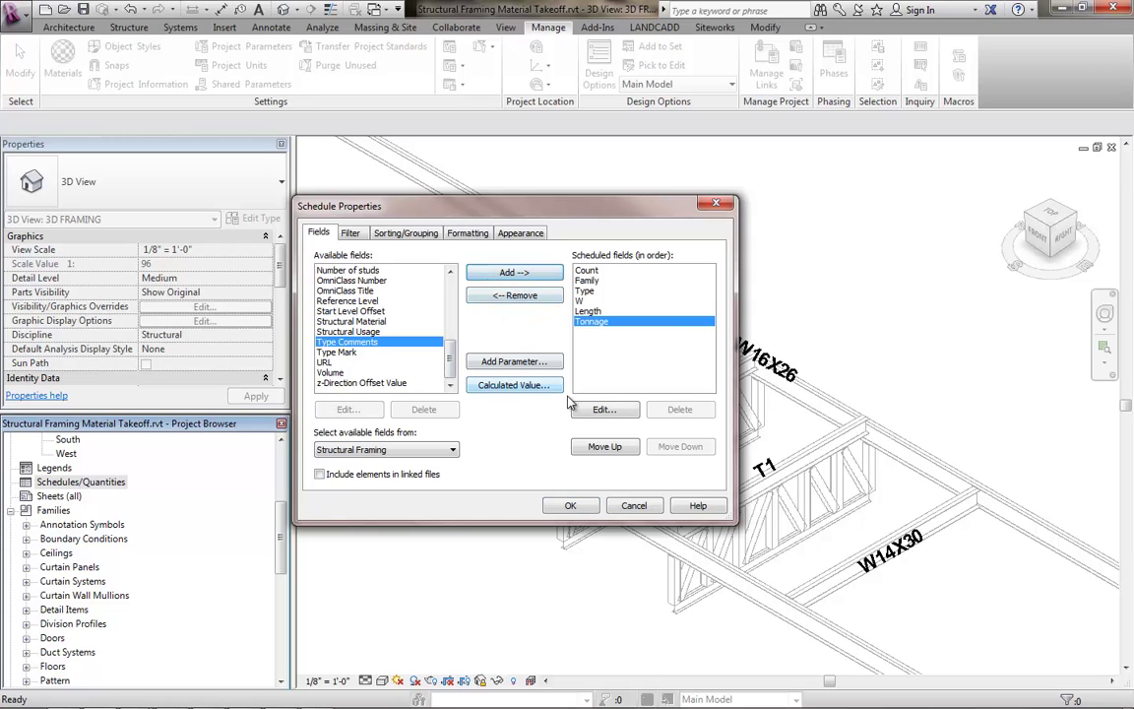
Step: Sort by Family then Type, and turn off Itemize every instance
left_click(406, 233)
left_click(416, 258)
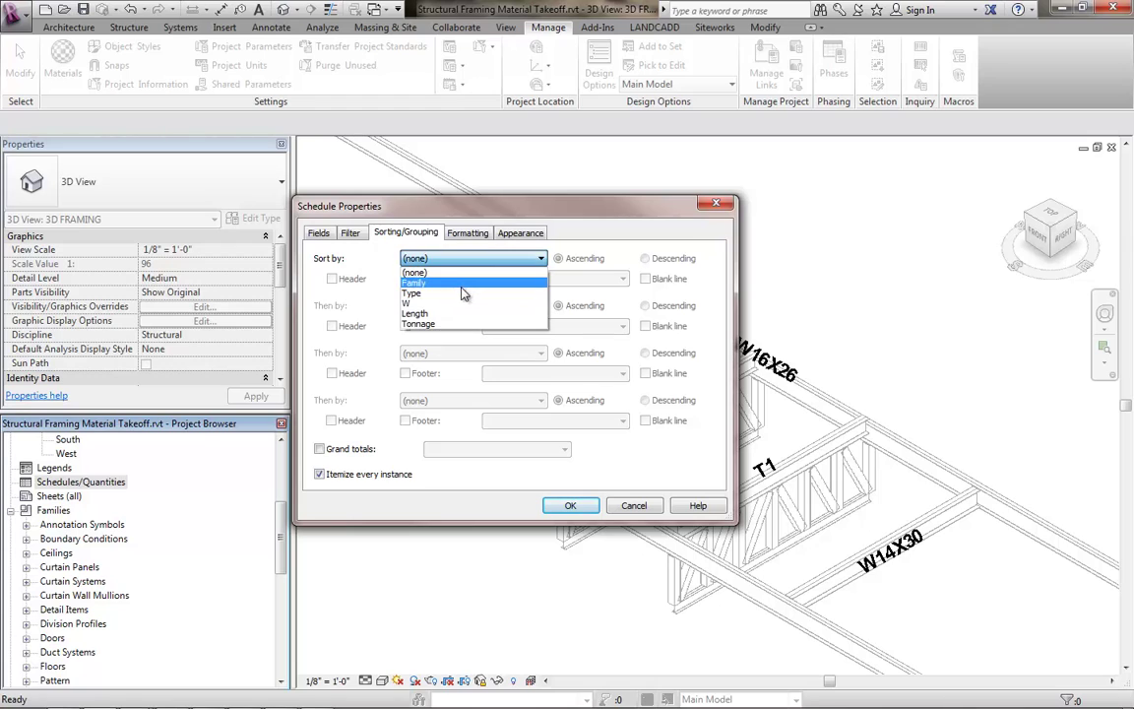
left_click(462, 283)
left_click(471, 306)
left_click(463, 340)
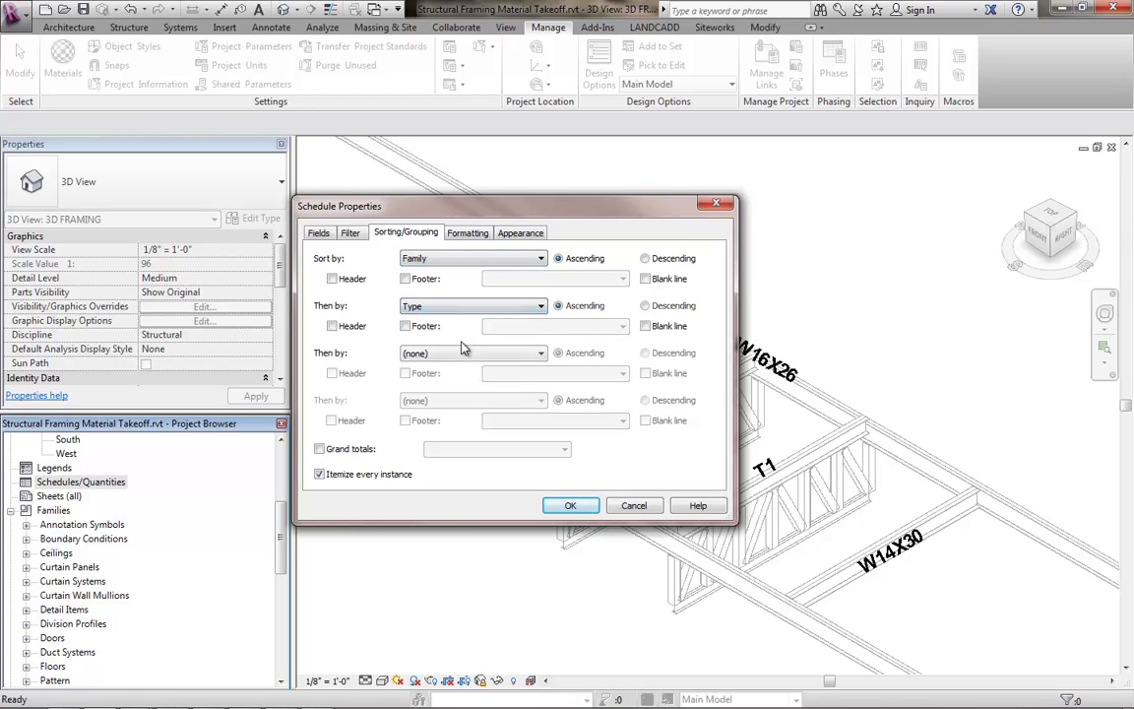
left_click(344, 480)
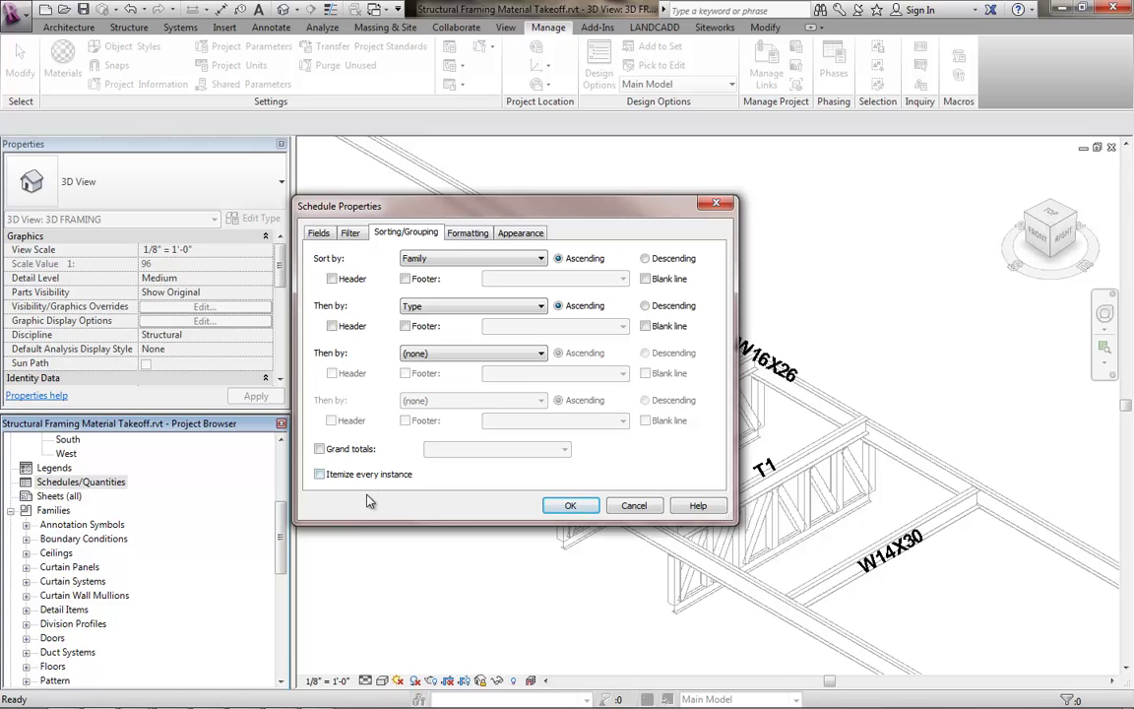
Step: Calculate totals for the Length and Tonnage columns and show the schedule
left_click(470, 234)
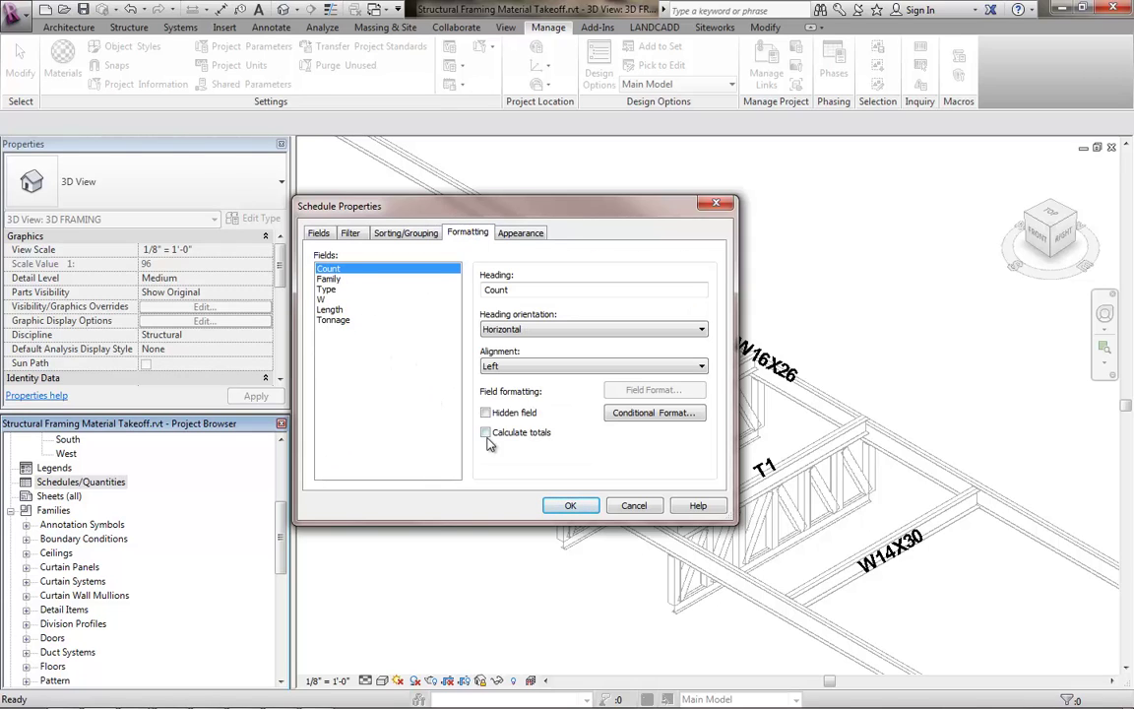
left_click(329, 309)
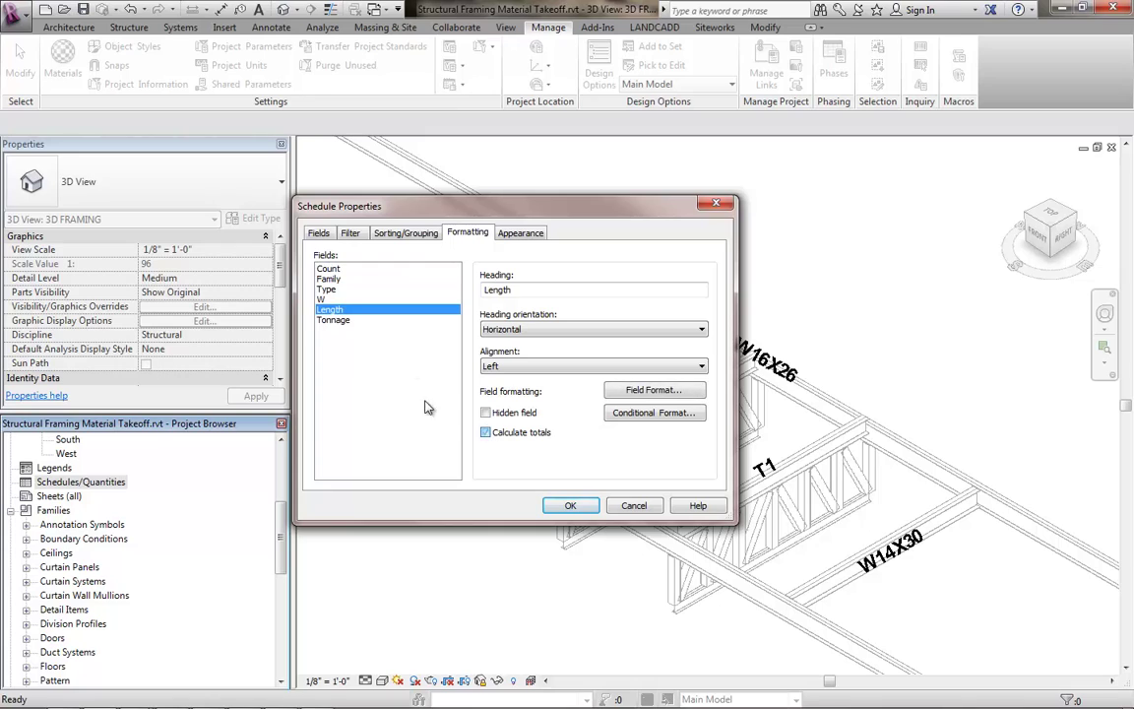
left_click(334, 321)
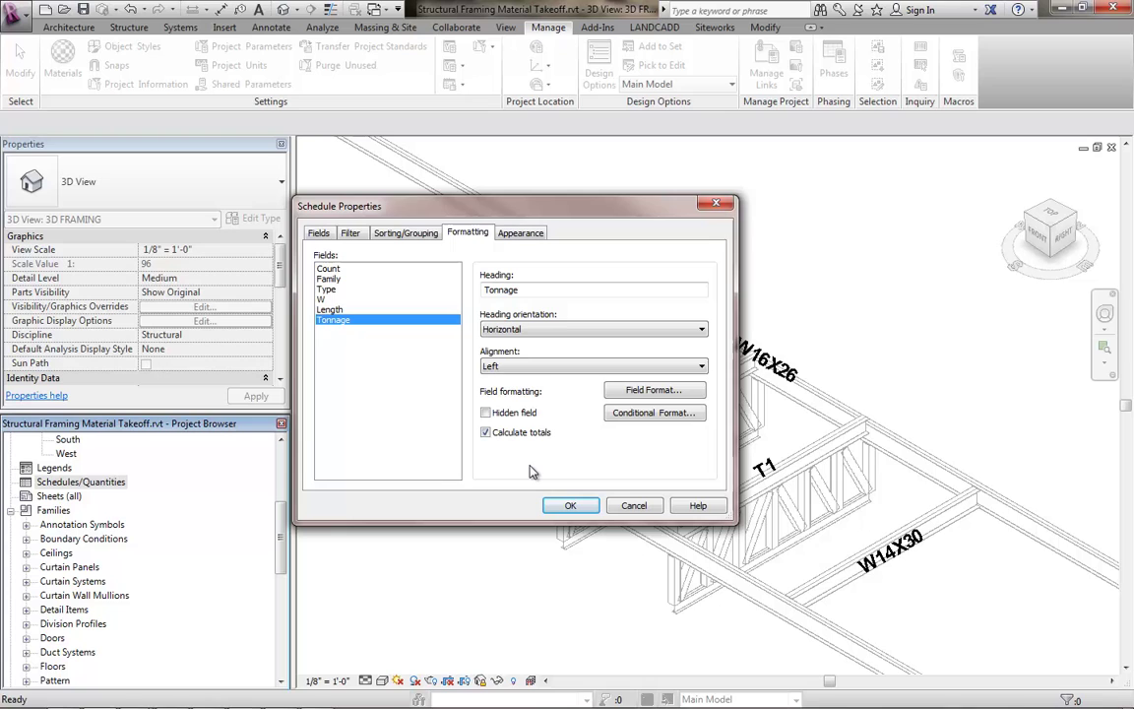
left_click(573, 506)
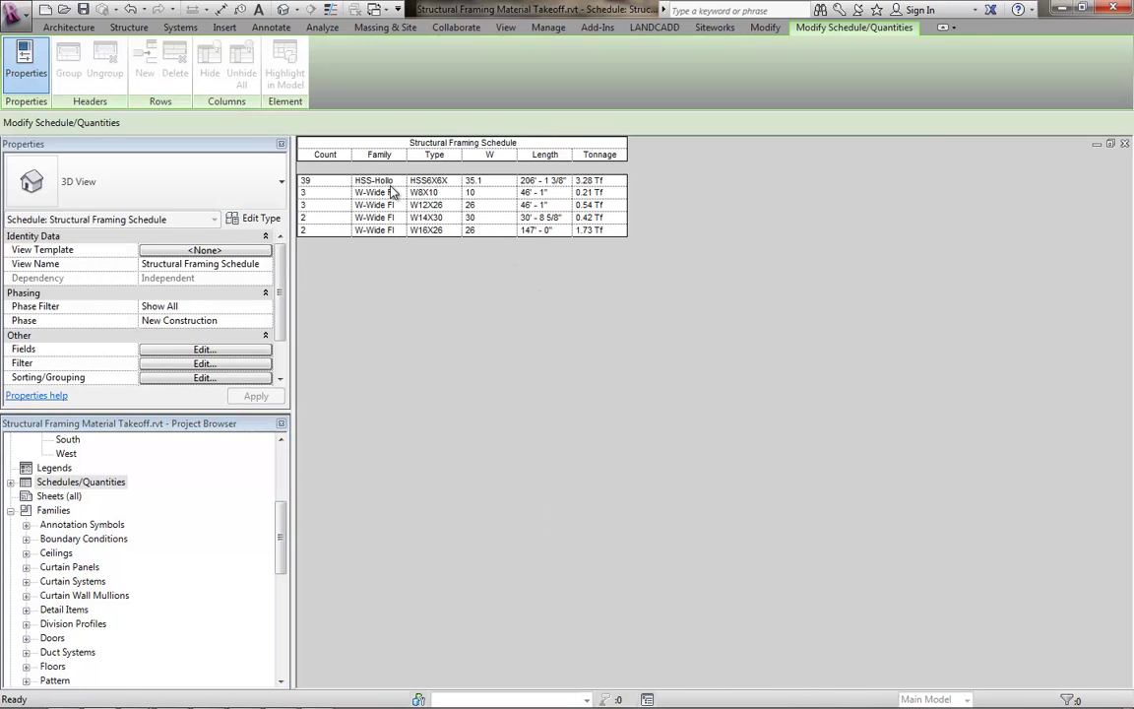
Step: Widen the Family and Length columns so the family and type names read fully
left_click_drag(406, 155, 589, 154)
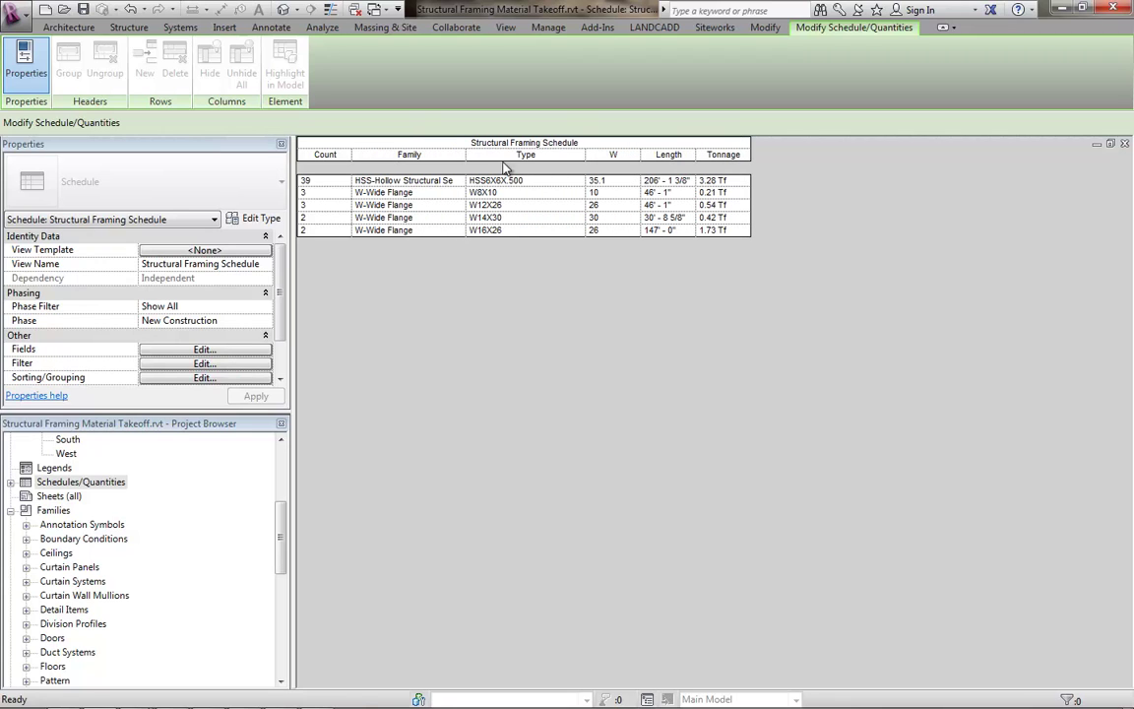
left_click_drag(464, 154, 479, 154)
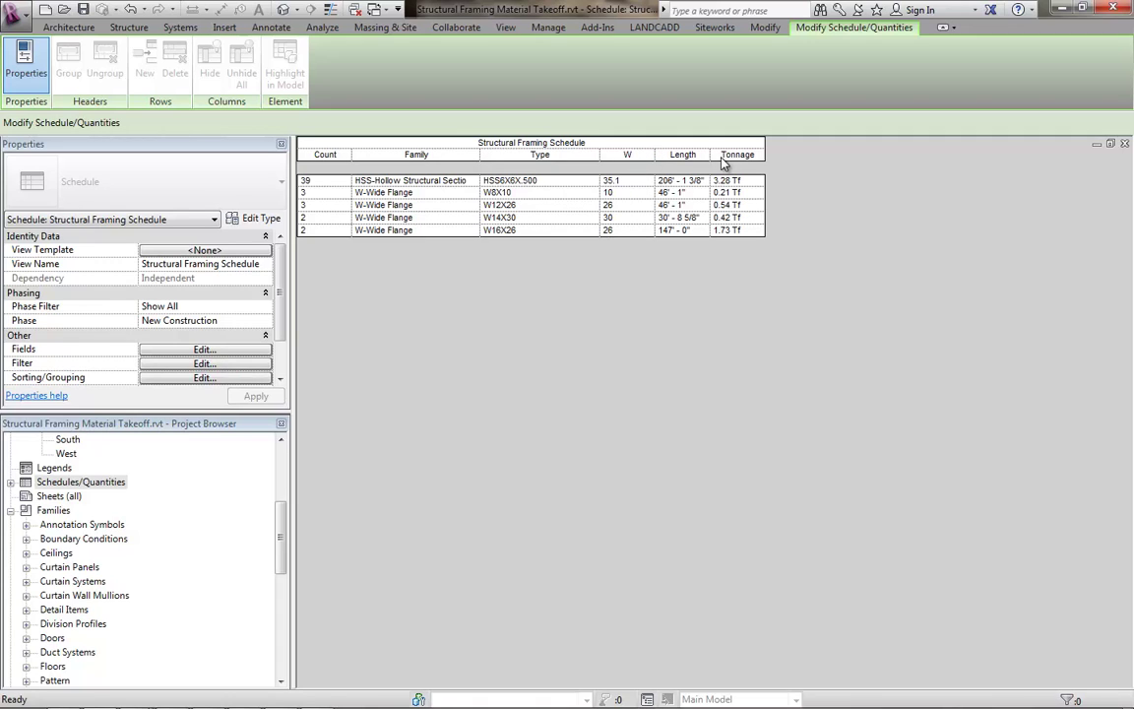
left_click_drag(711, 154, 834, 154)
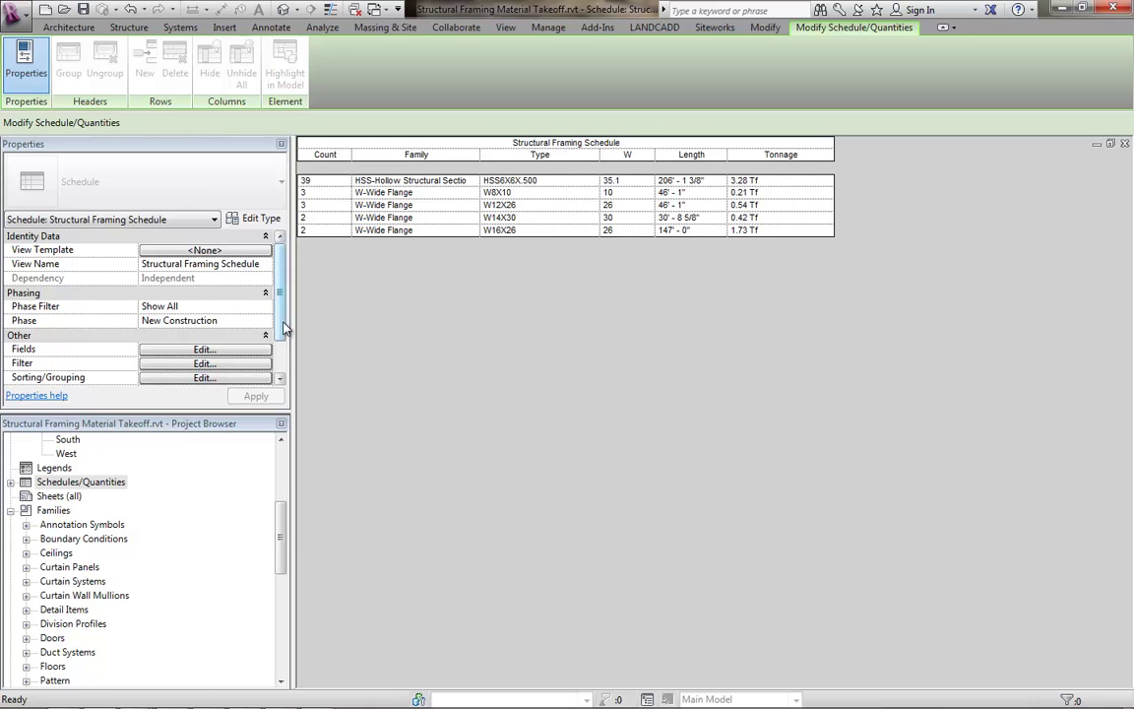
Step: Add a totals-only grand total row: 49 members, 475' - 11 7/8", 6.19 Tf
left_click_drag(284, 328, 282, 366)
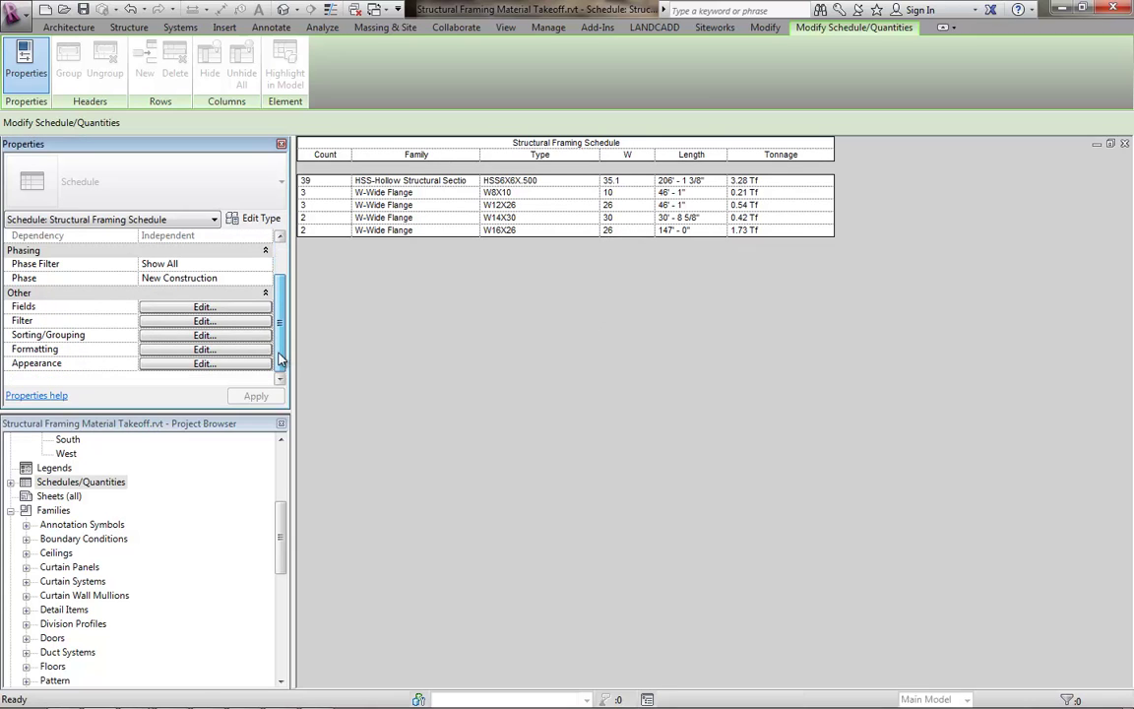
left_click(201, 335)
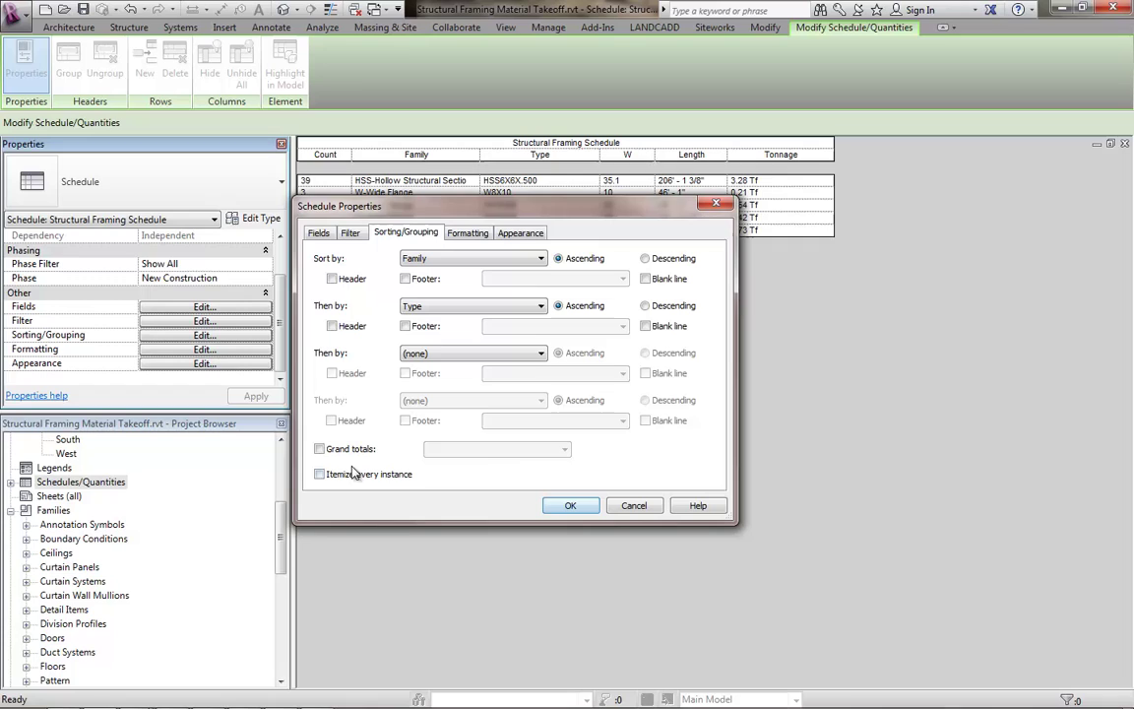
left_click(363, 451)
left_click(493, 450)
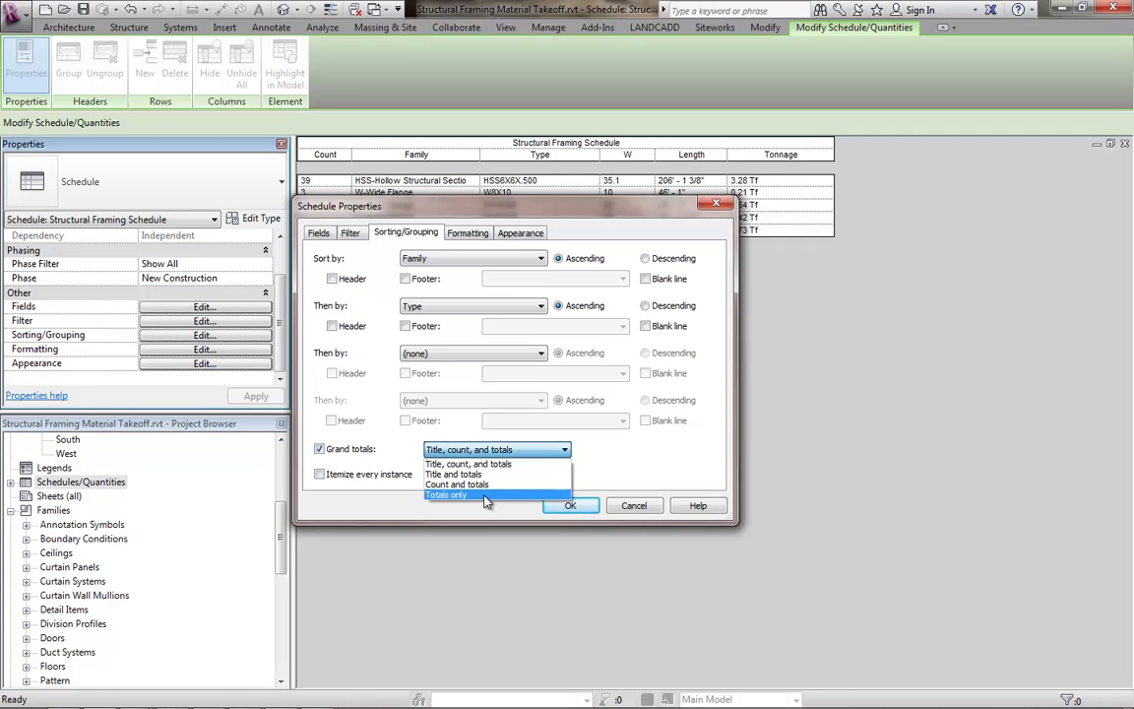
left_click(486, 495)
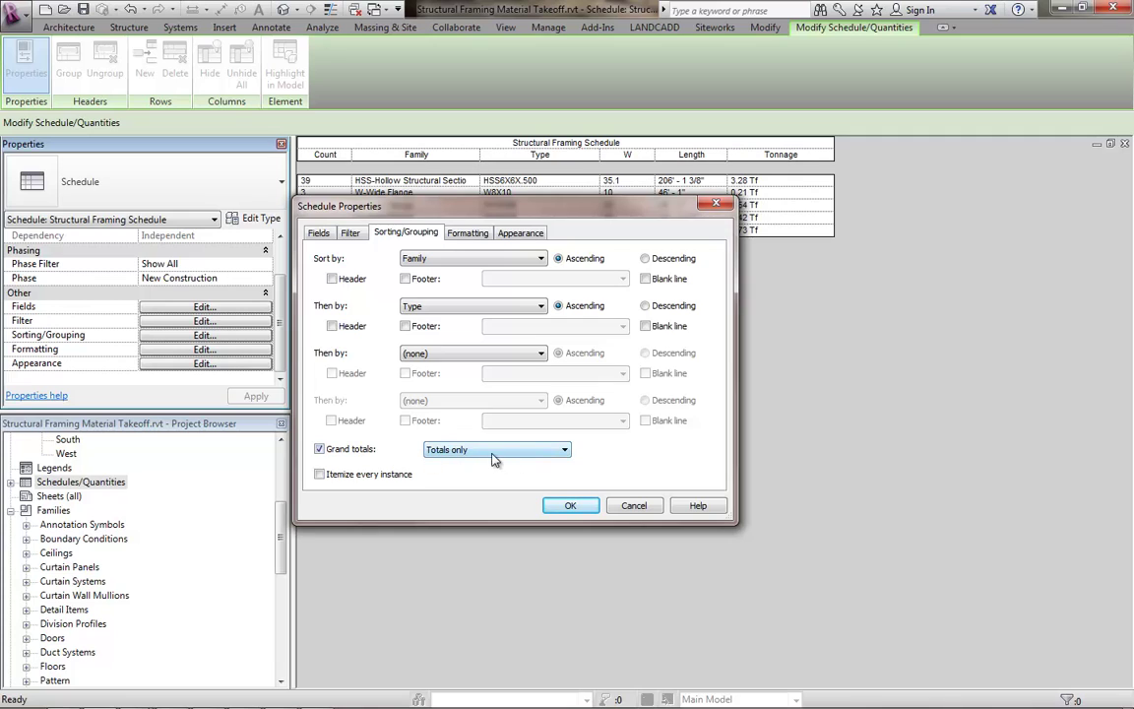
left_click(570, 507)
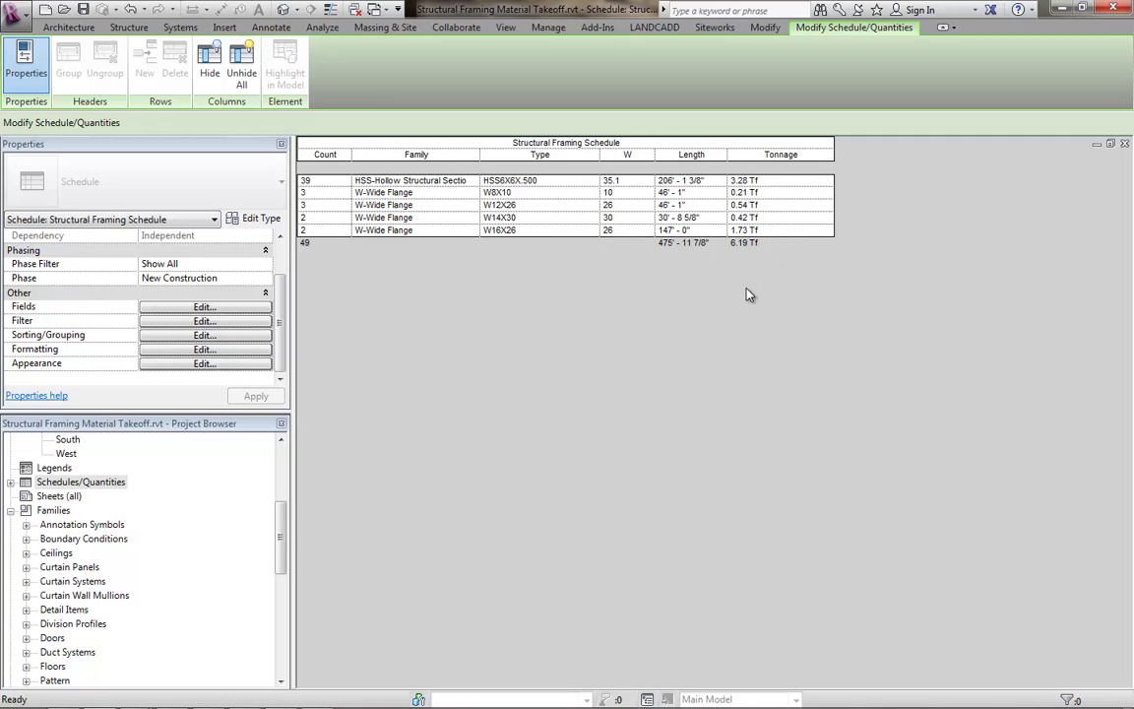
Step: Float the schedule and arrange it with the 3D FRAMING window so both show
left_click(1110, 145)
left_click_drag(666, 185, 620, 155)
left_click(697, 270)
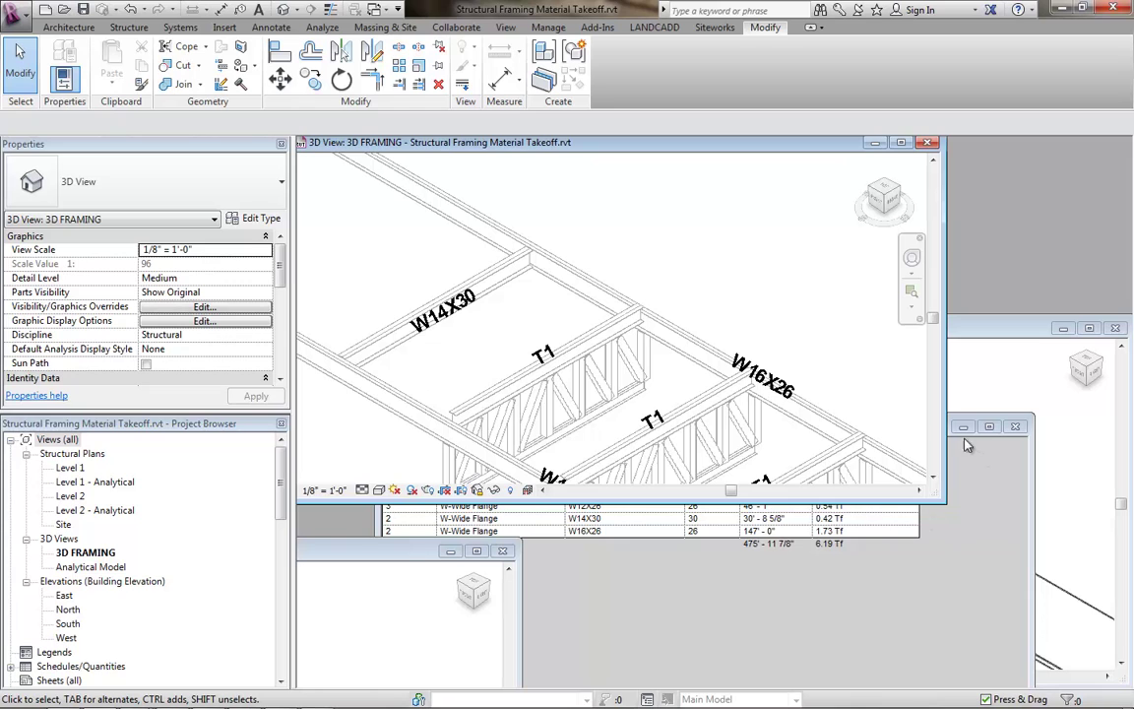
left_click_drag(800, 145, 579, 150)
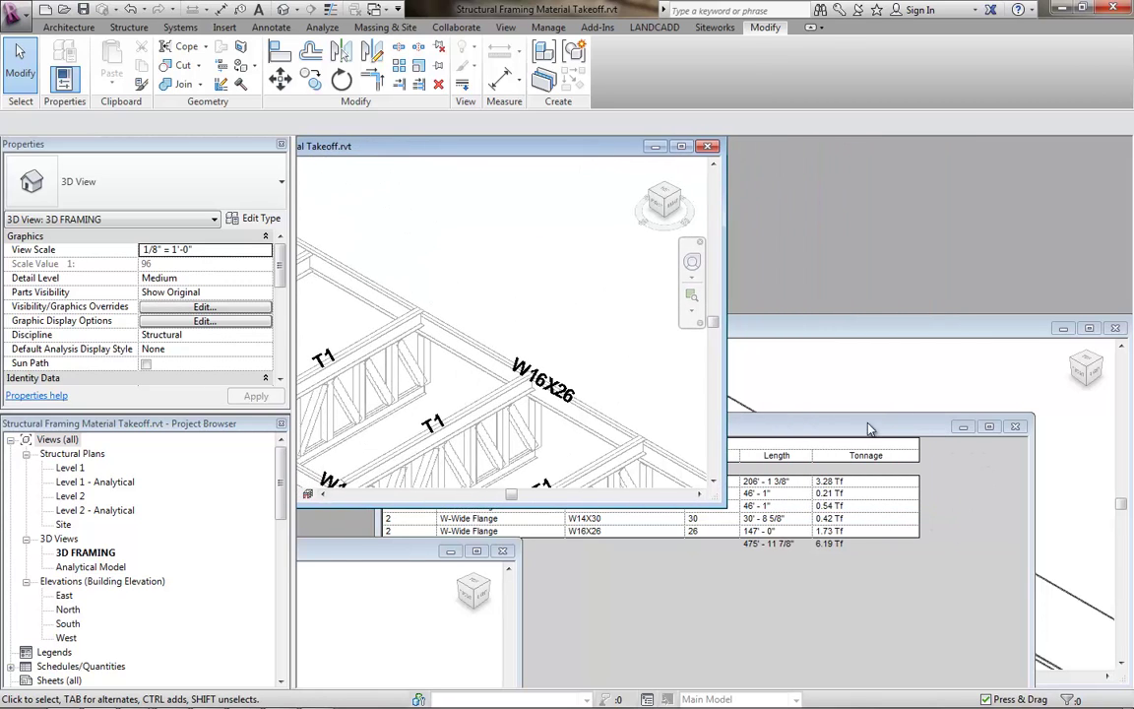
left_click_drag(869, 429, 879, 542)
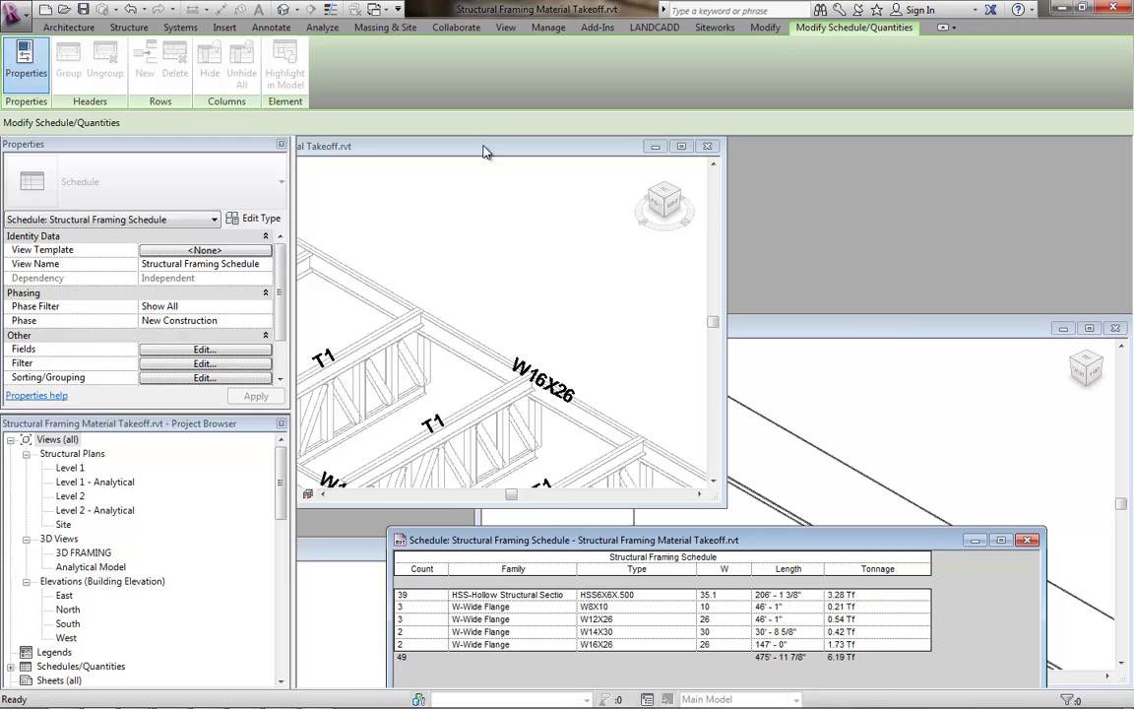
left_click_drag(483, 151, 773, 156)
Step: Shorten the W14X30 beam to 25' - 1 3/8", updating the schedule to 0.34 Tf and 6.11 Tf total
left_click(699, 345)
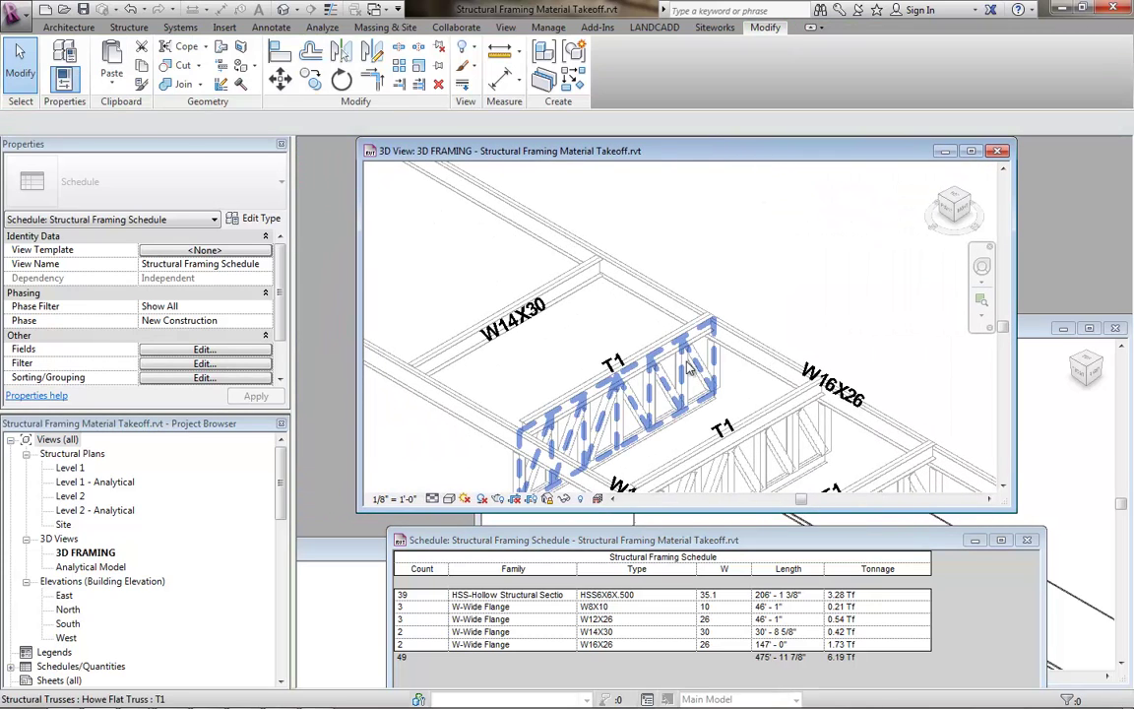
left_click(519, 289)
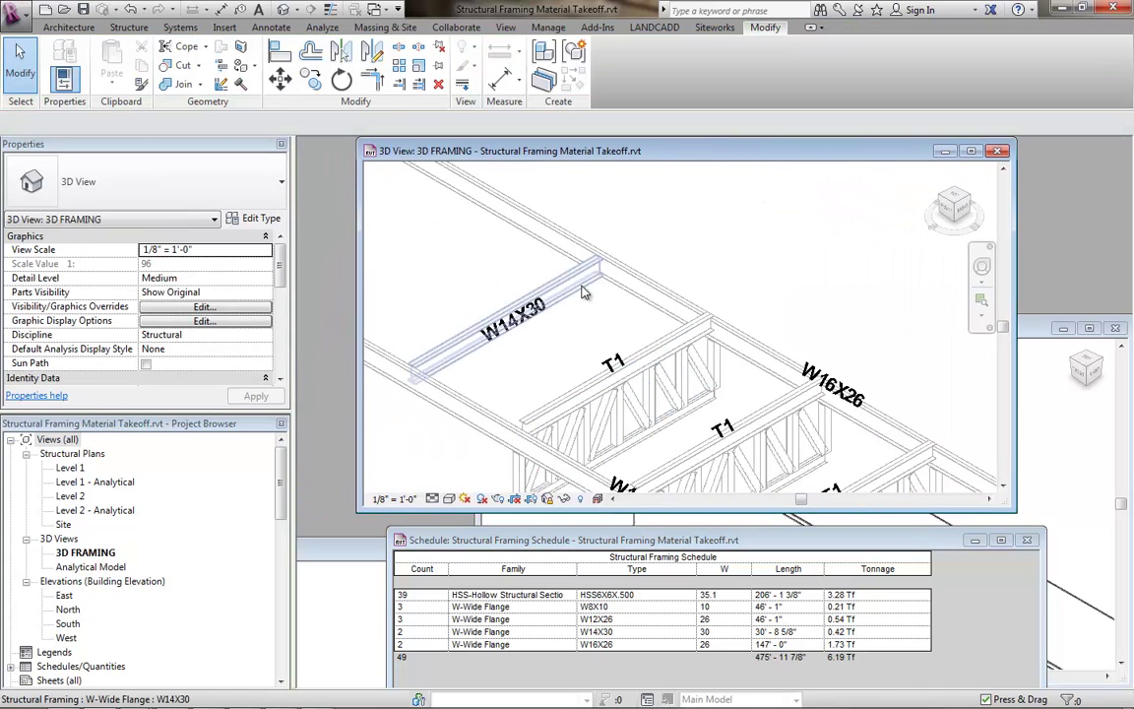
left_click(587, 283)
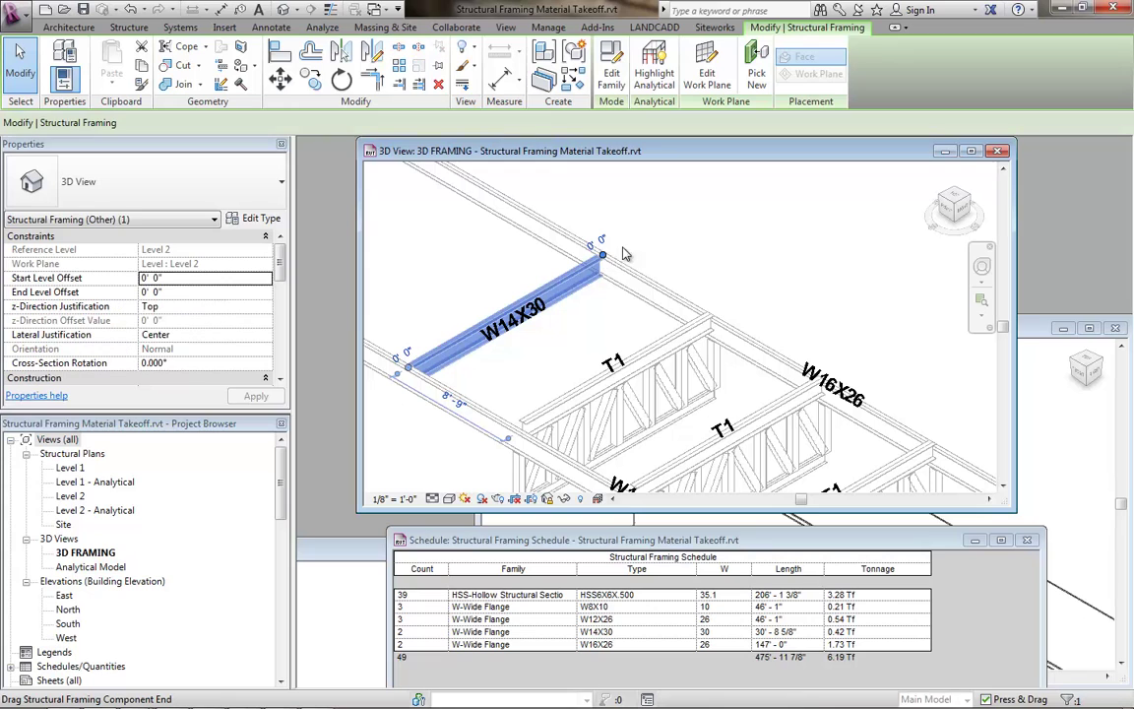
left_click_drag(602, 254, 695, 216)
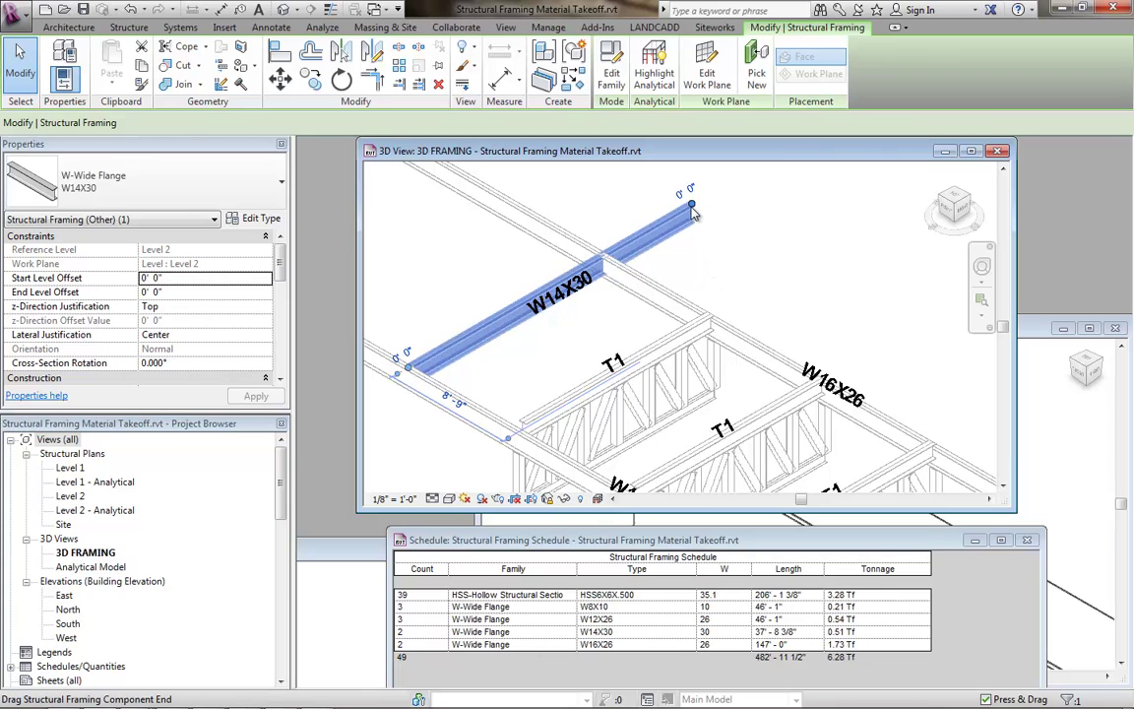
left_click_drag(692, 212, 531, 303)
left_click(568, 366)
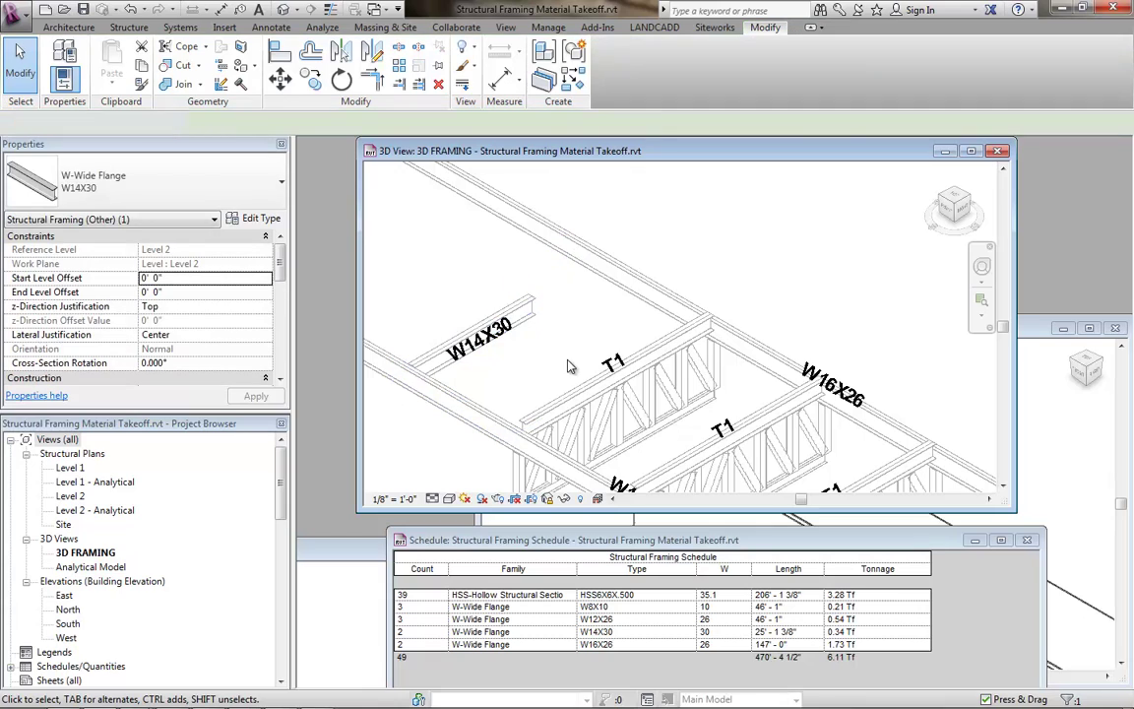